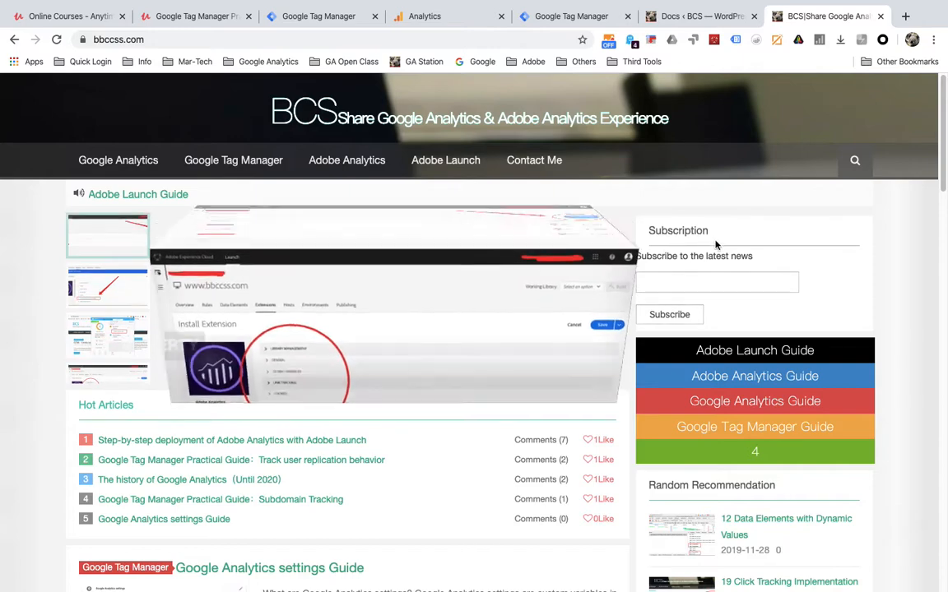
- Inspect the Subscription heading and browse its title block and sidebar nodes in Elements
right_click(665, 236)
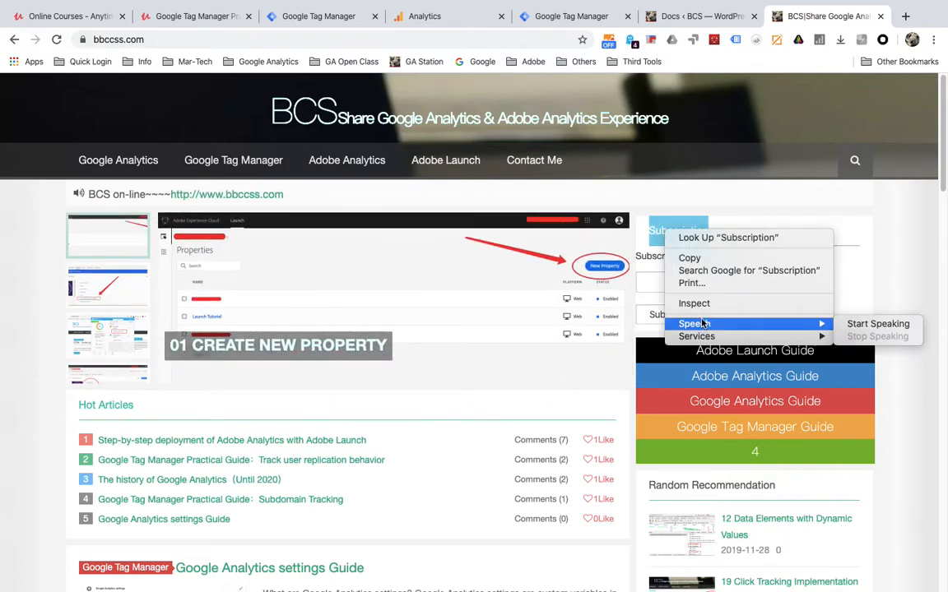
key(Escape)
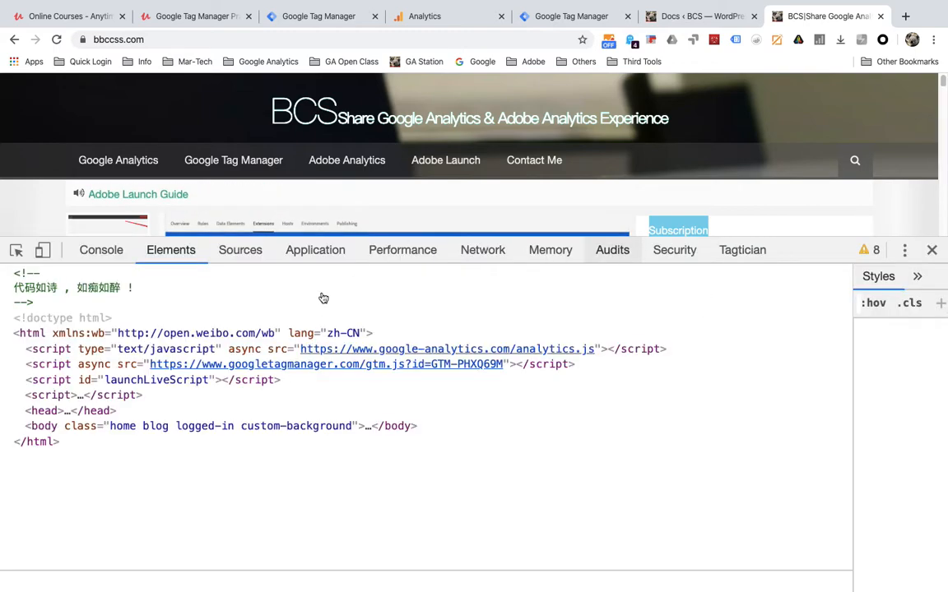
scroll(177, 365, up, 1)
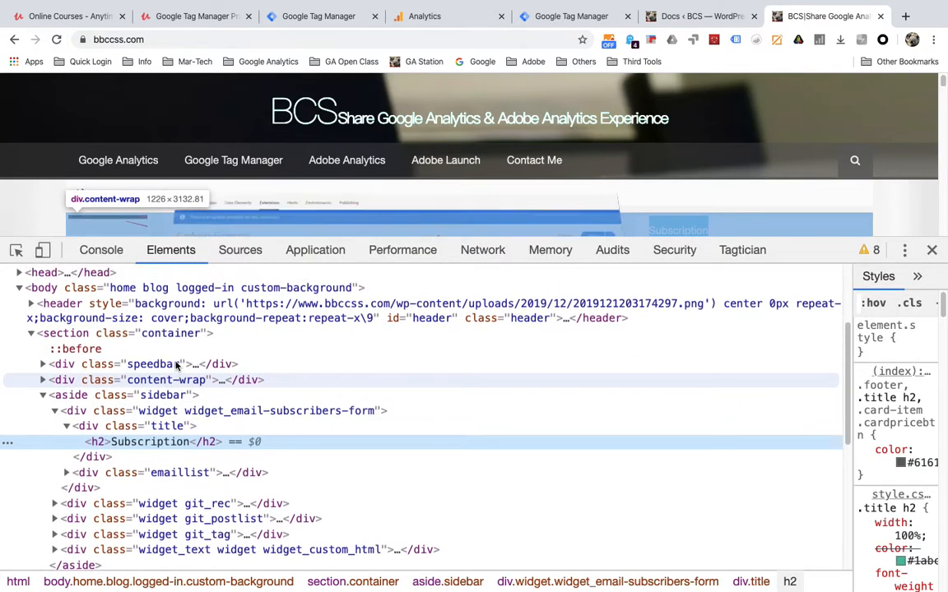
scroll(187, 397, up, 3)
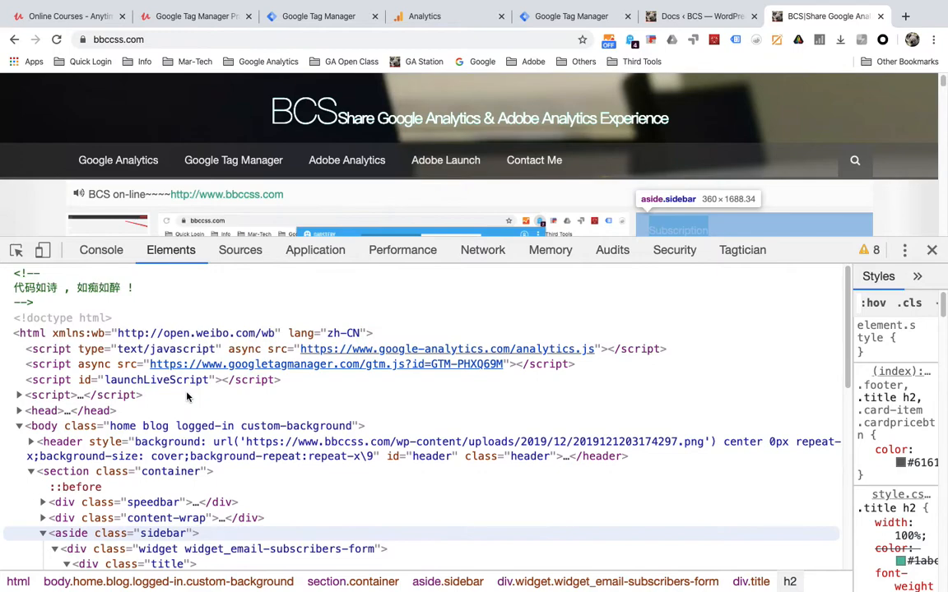
scroll(198, 398, down, 2)
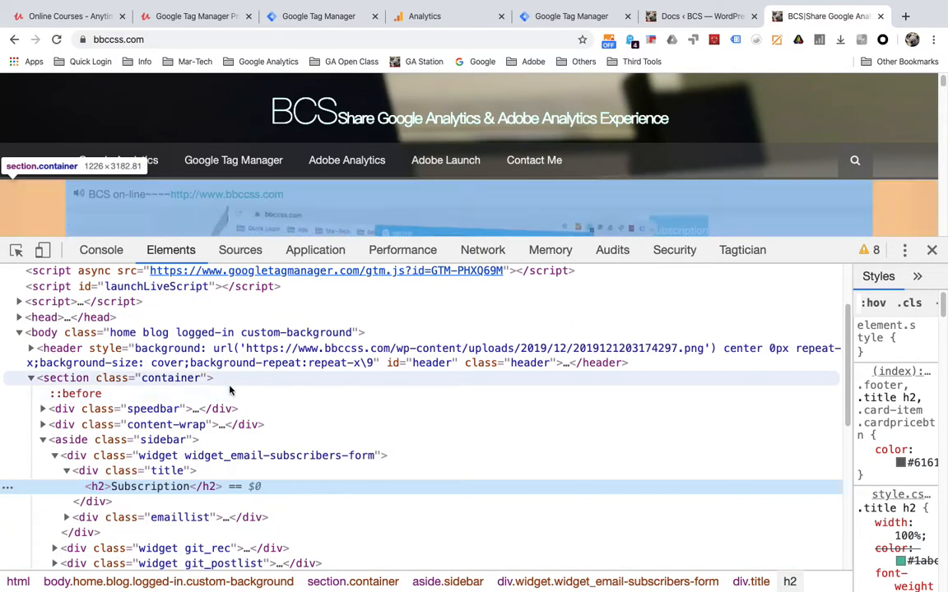
scroll(201, 434, down, 1)
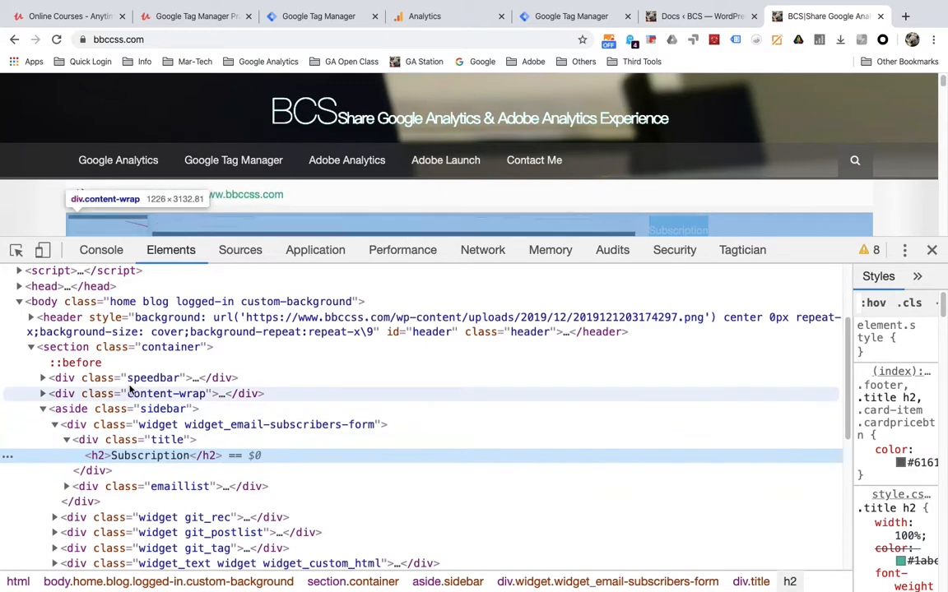
click(66, 439)
scroll(87, 441, down, 3)
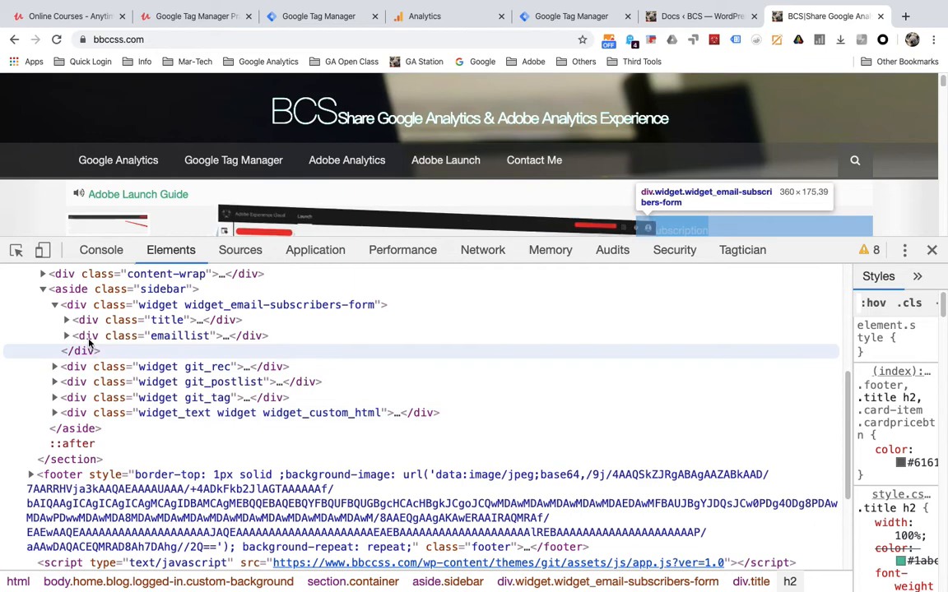
click(67, 321)
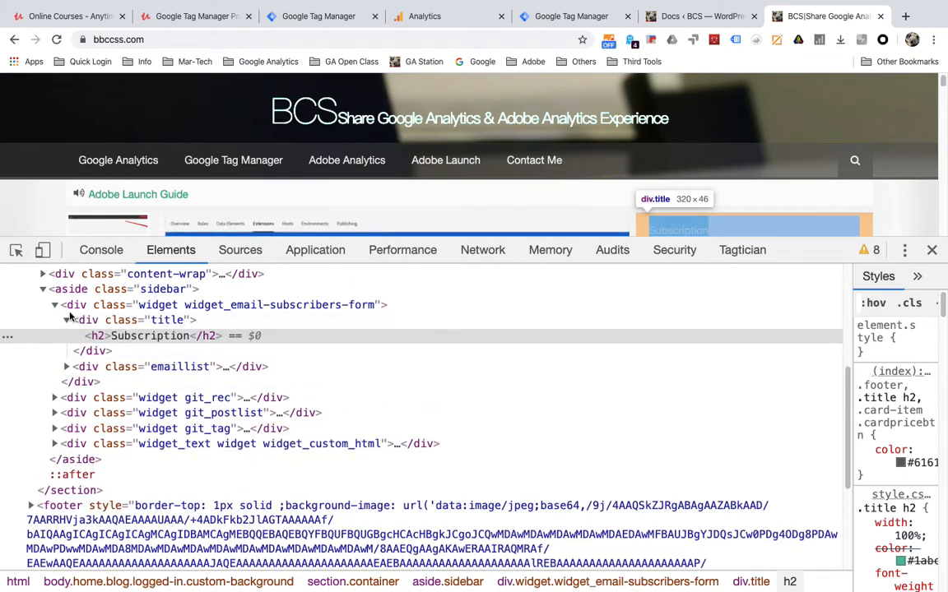
click(43, 289)
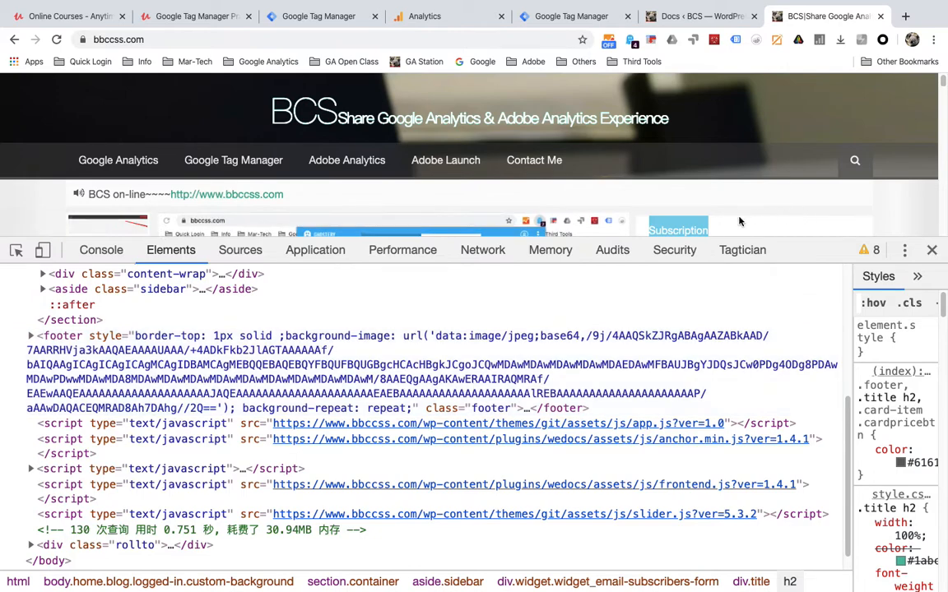
scroll(699, 198, down, 2)
- Re-inspect the Subscription heading, toggling the email subscribers form, title and content-wrap nodes
right_click(665, 184)
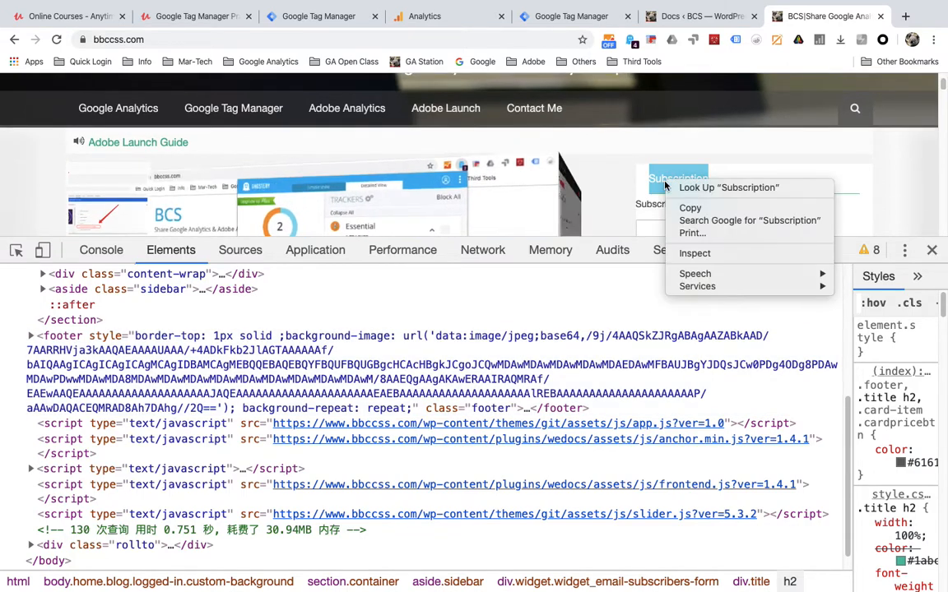
click(699, 253)
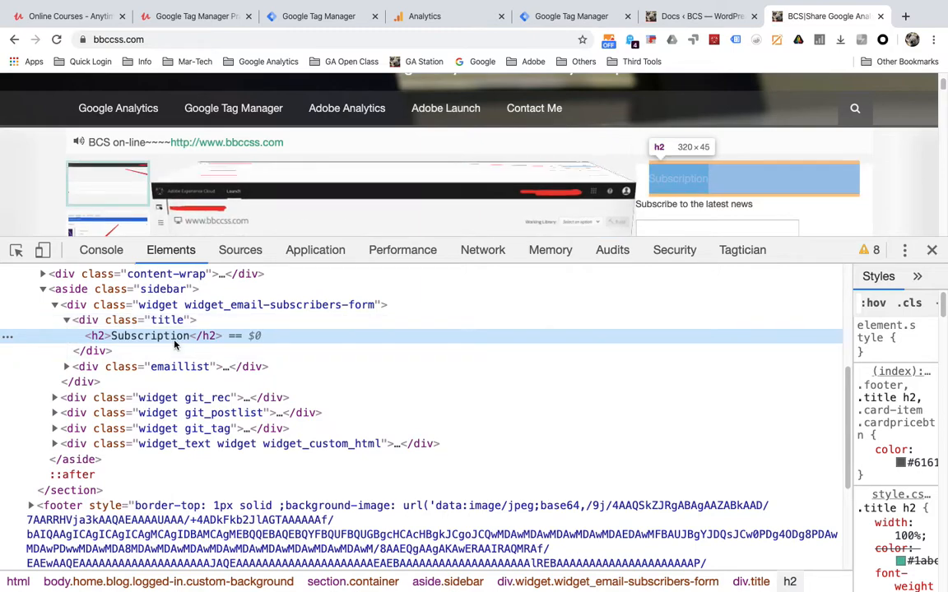
scroll(174, 344, up, 2)
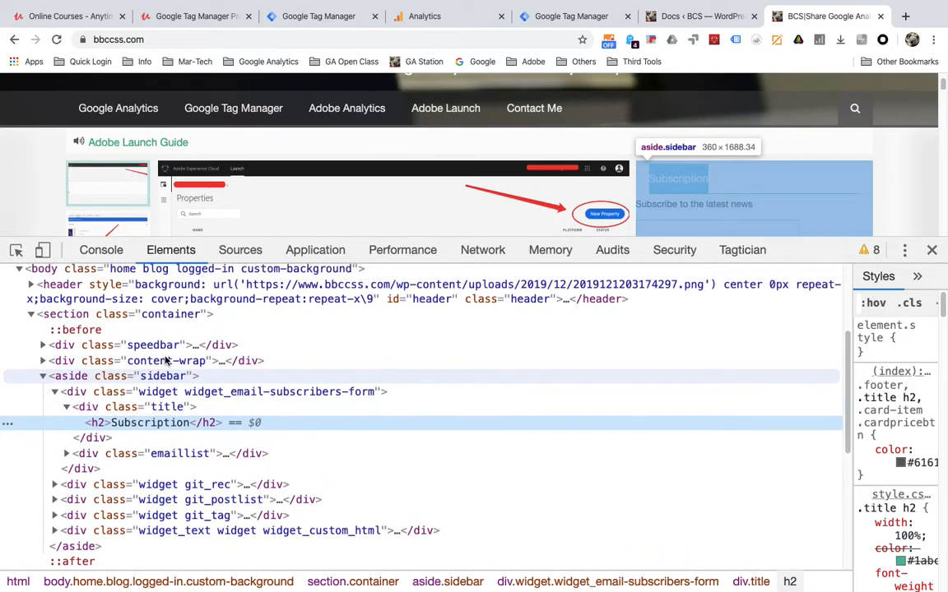
scroll(164, 360, up, 1)
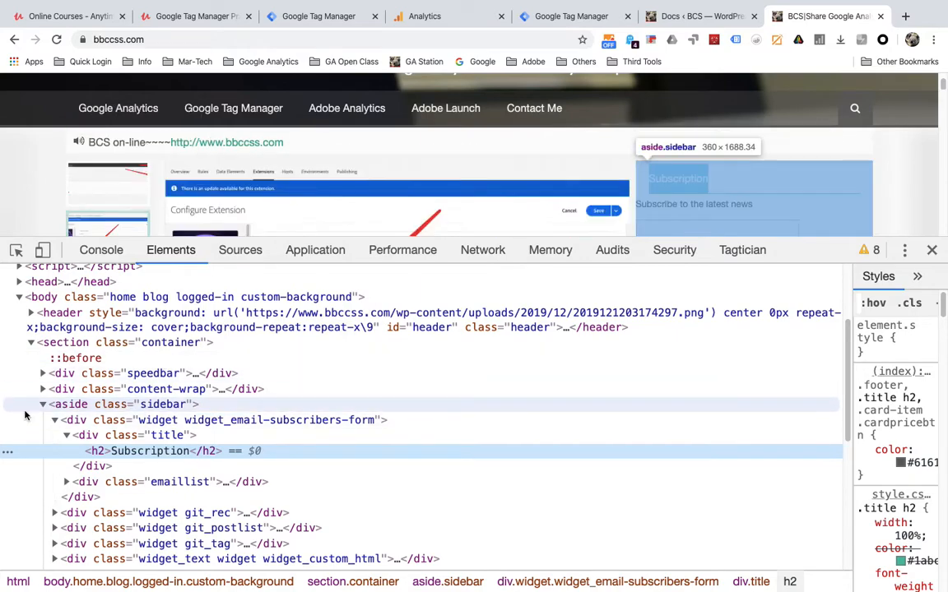
click(55, 422)
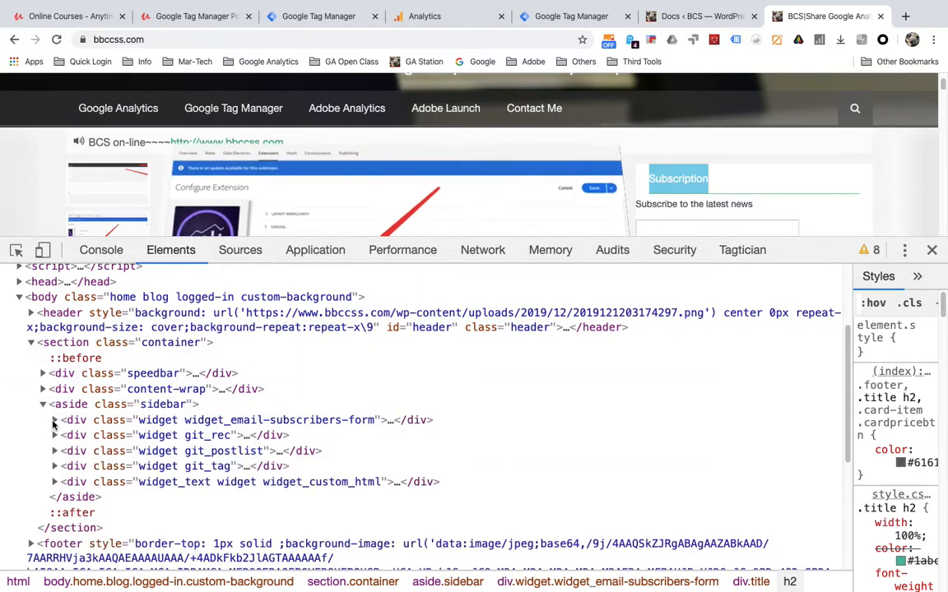
click(54, 421)
click(66, 437)
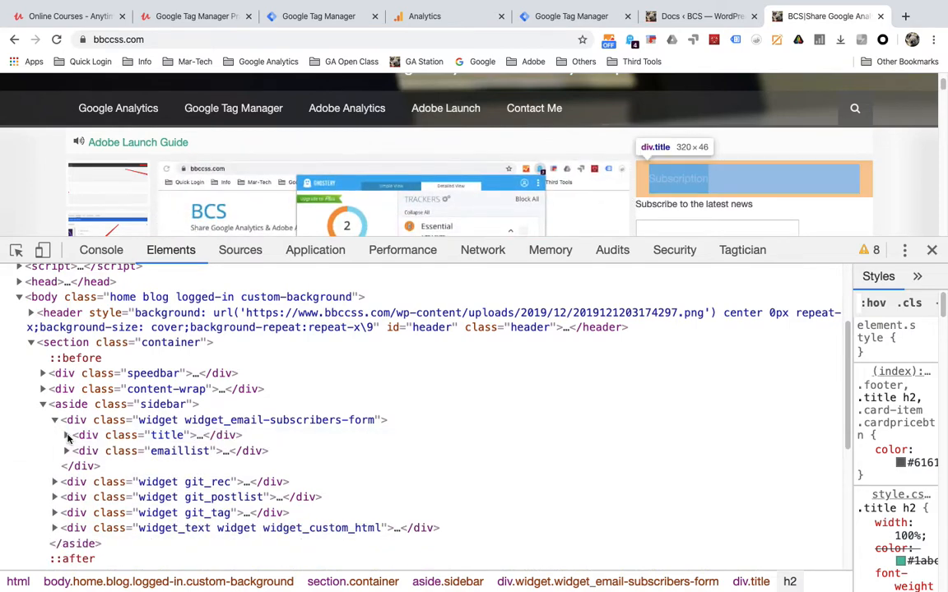
click(66, 437)
click(44, 390)
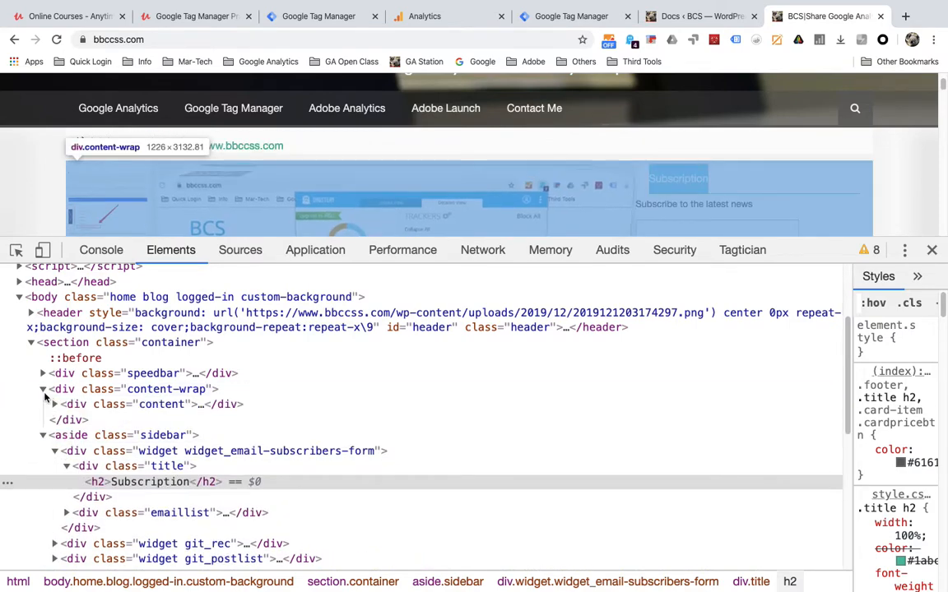
click(55, 404)
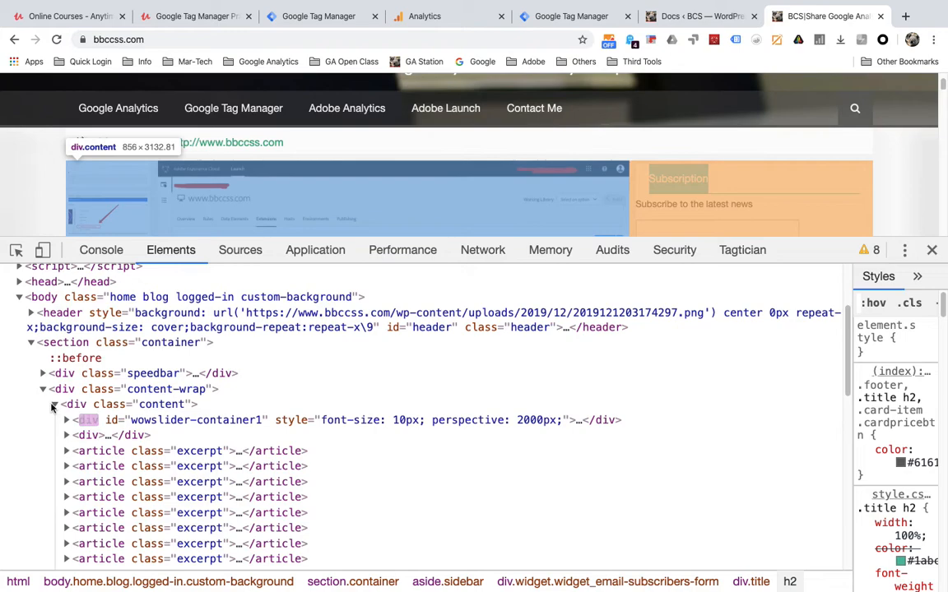
click(44, 390)
scroll(43, 405, down, 3)
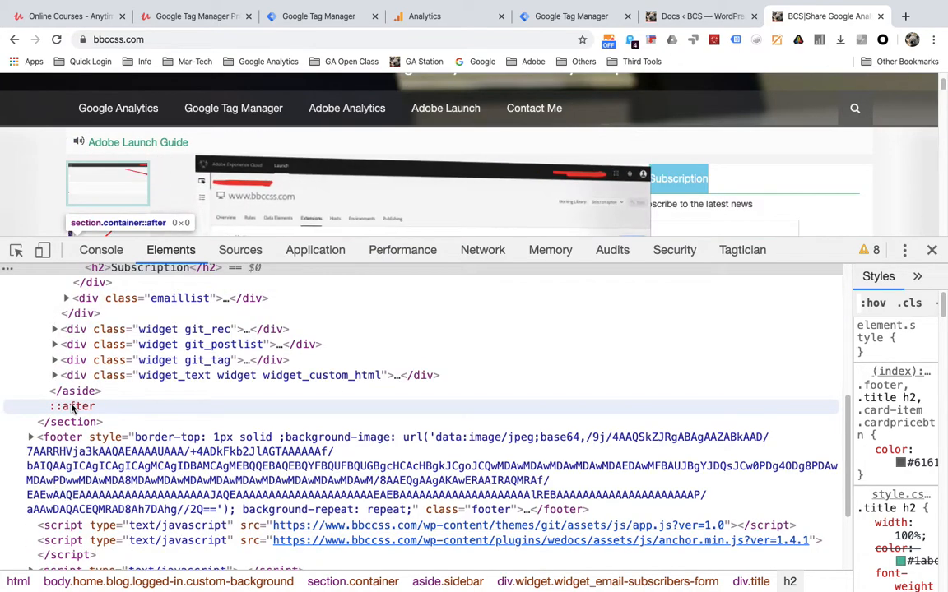
scroll(72, 407, down, 3)
scroll(311, 341, up, 5)
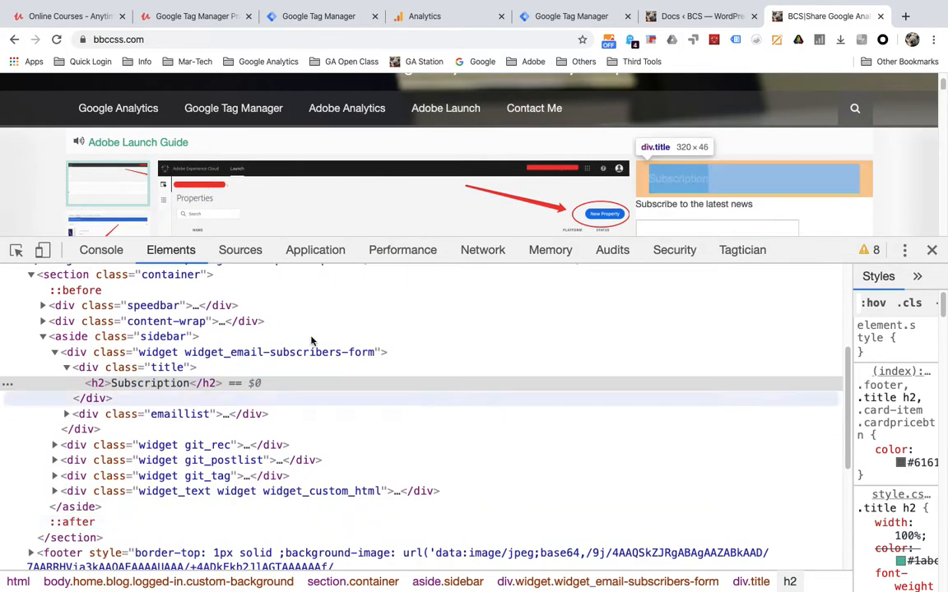
scroll(777, 207, down, 4)
scroll(713, 194, up, 3)
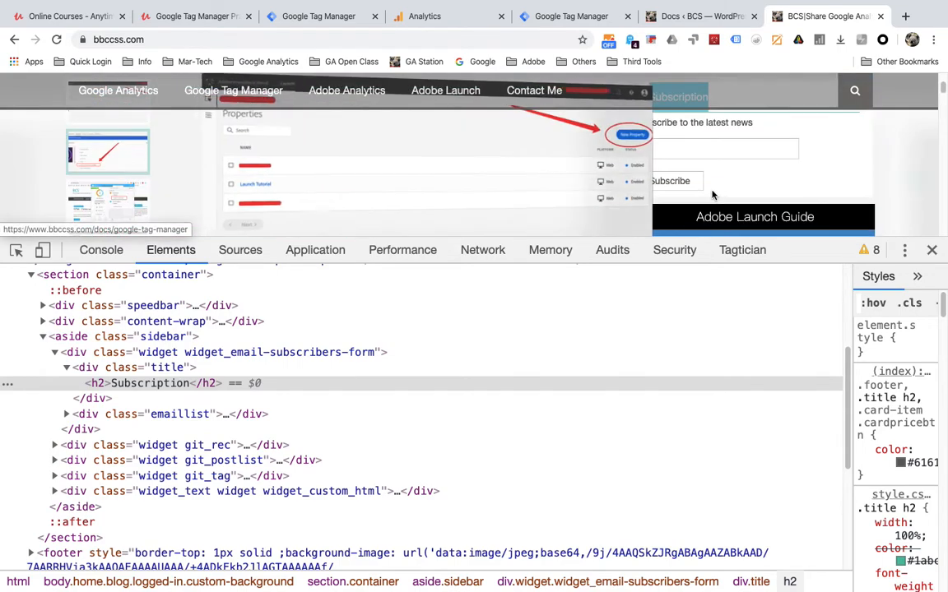
- Inspect the Subscribe button to reveal its submit input inside es_subscription_form
right_click(688, 190)
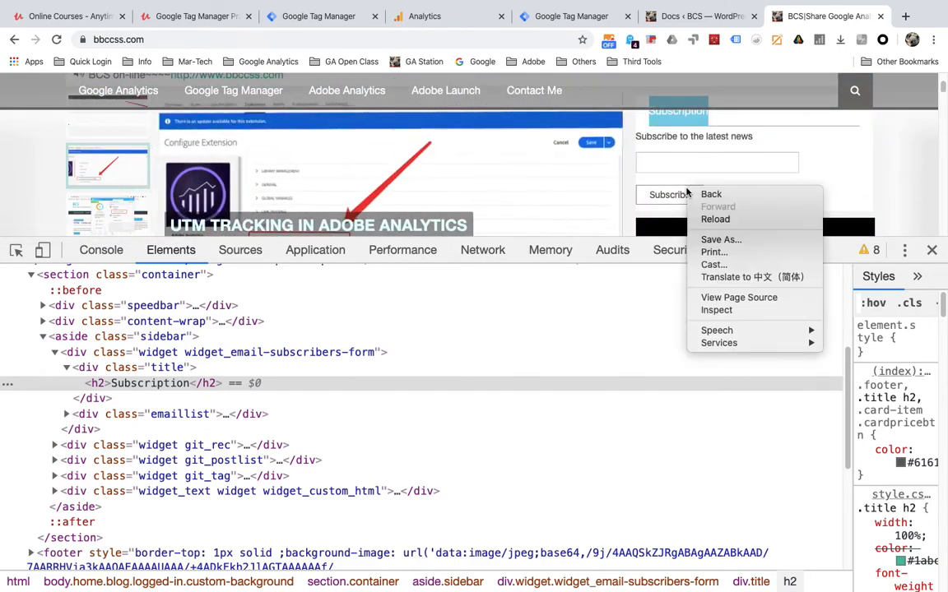
click(741, 310)
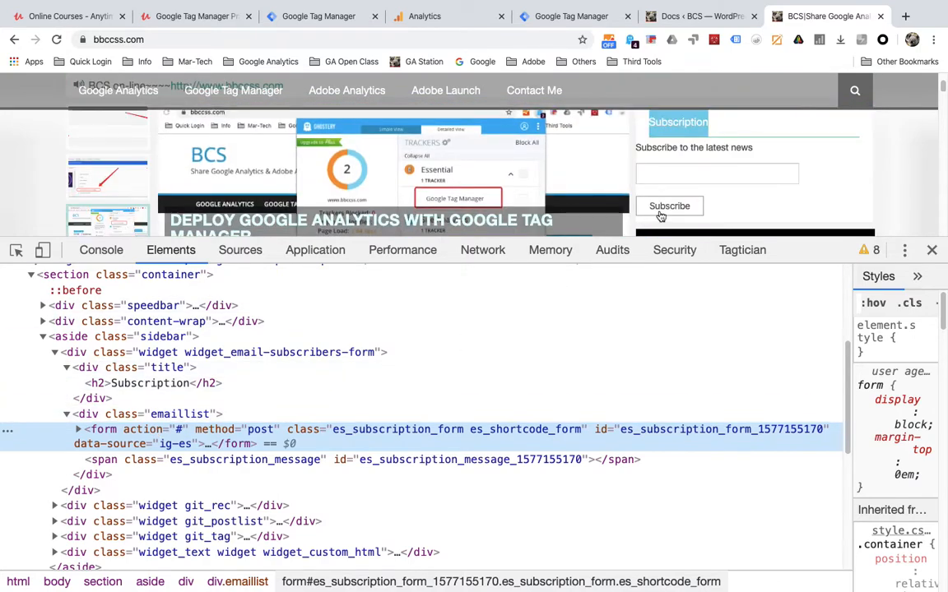
scroll(660, 215, down, 1)
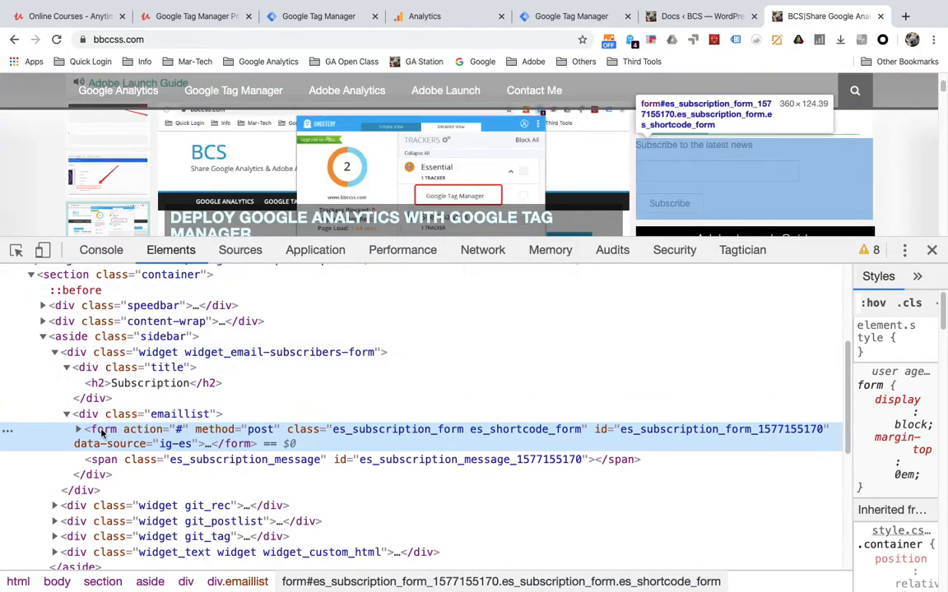
right_click(664, 203)
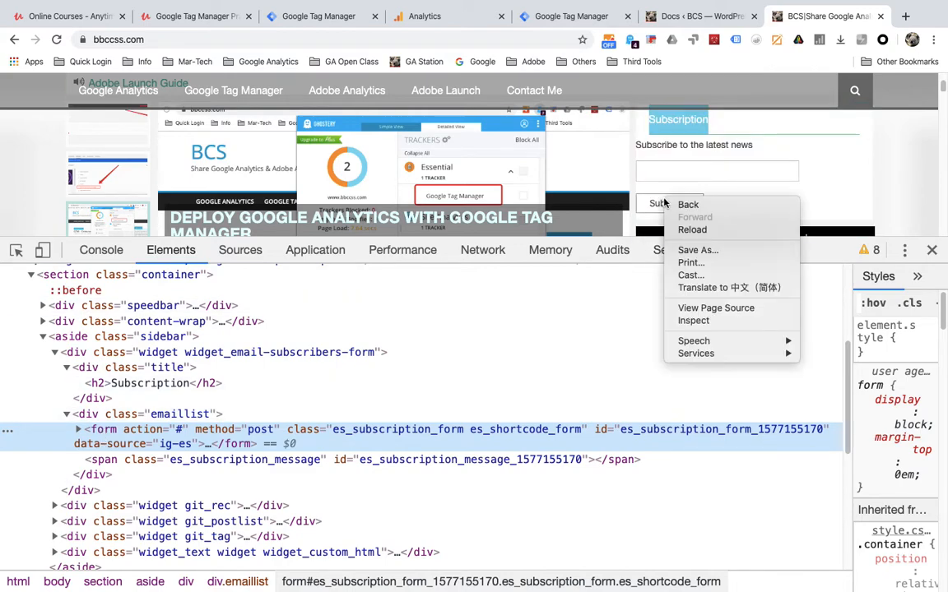
click(713, 321)
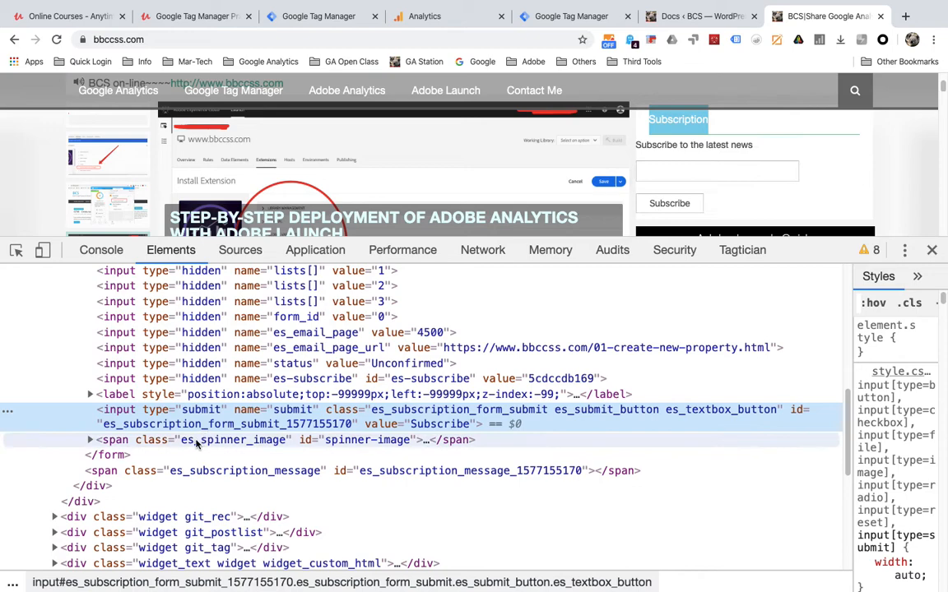
scroll(189, 411, up, 3)
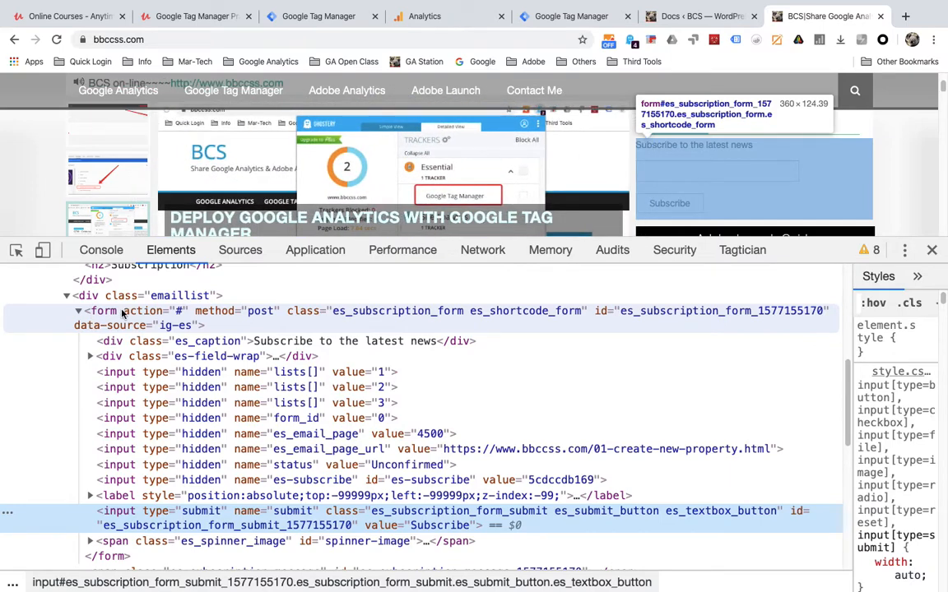
right_click(676, 211)
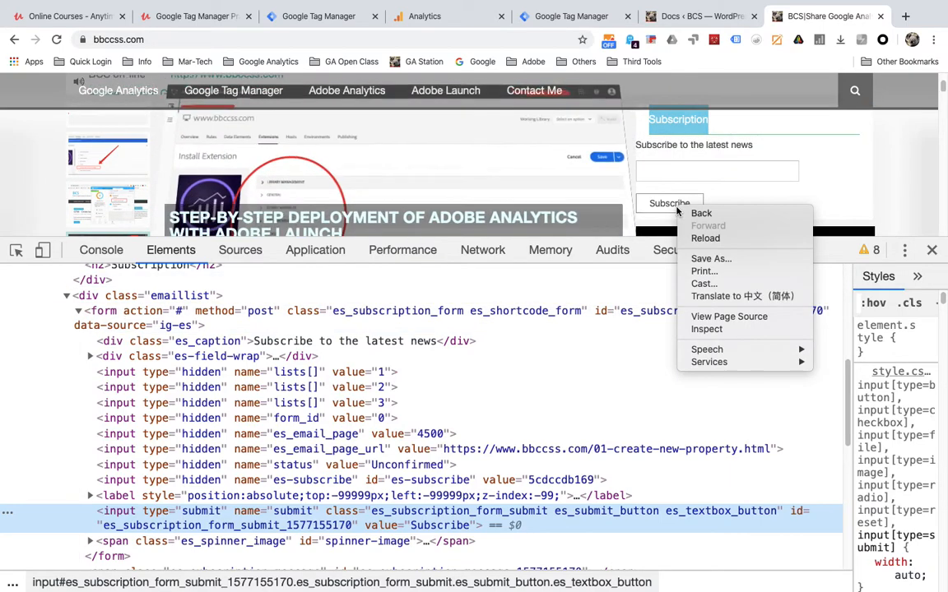
click(729, 330)
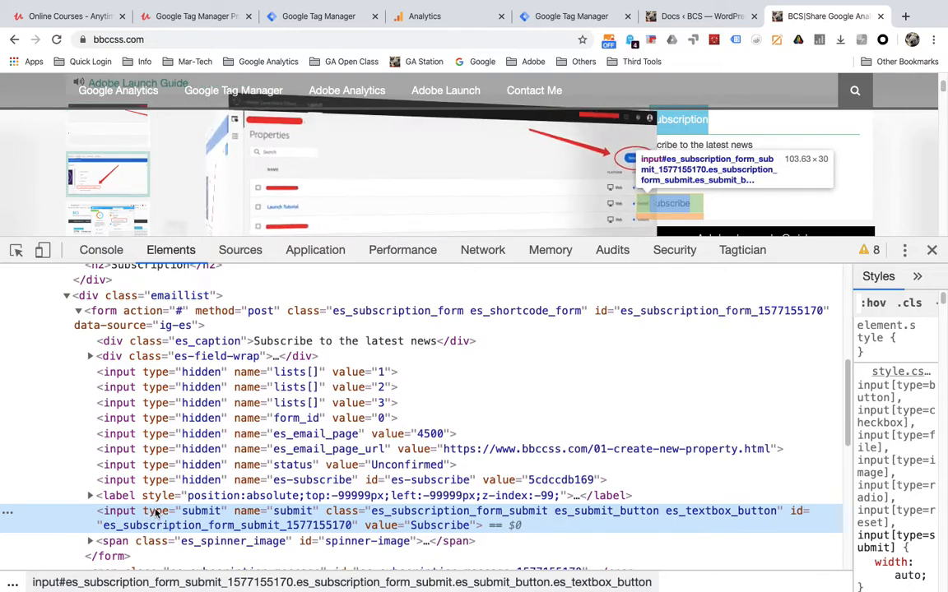
- Exit full screen, box the form's action="#" and the type=submit attribute, then clear the annotations
mouse_move(25, 3)
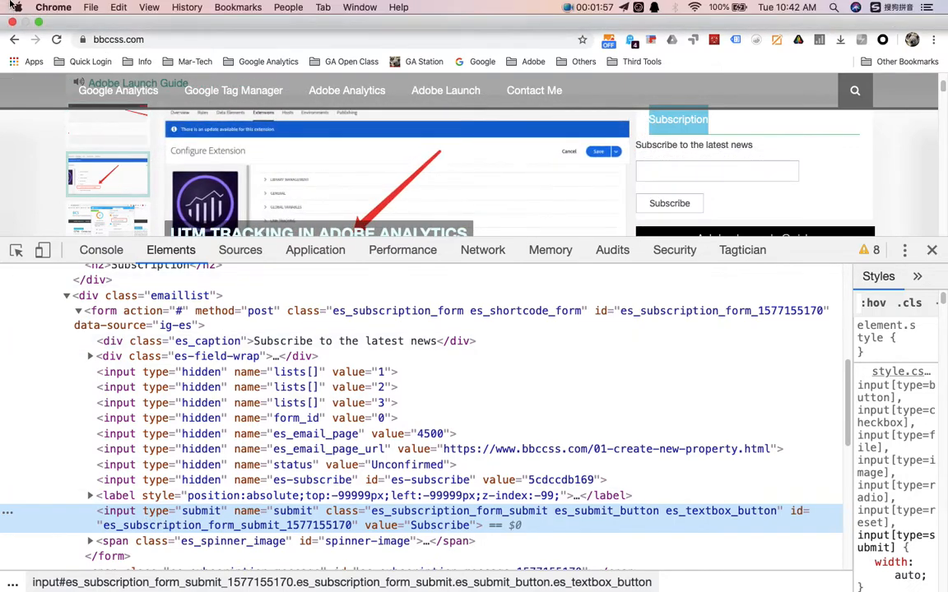
click(37, 22)
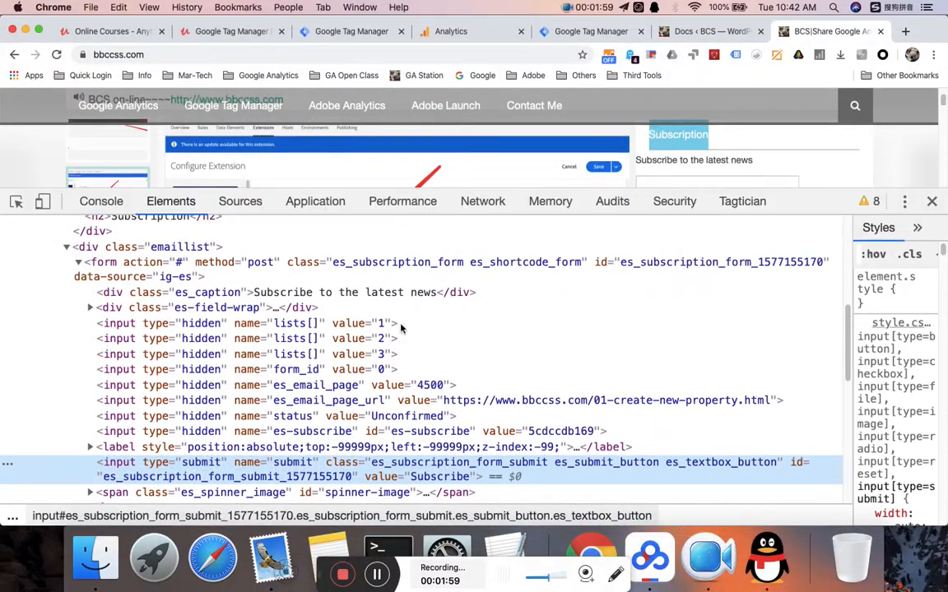
click(617, 573)
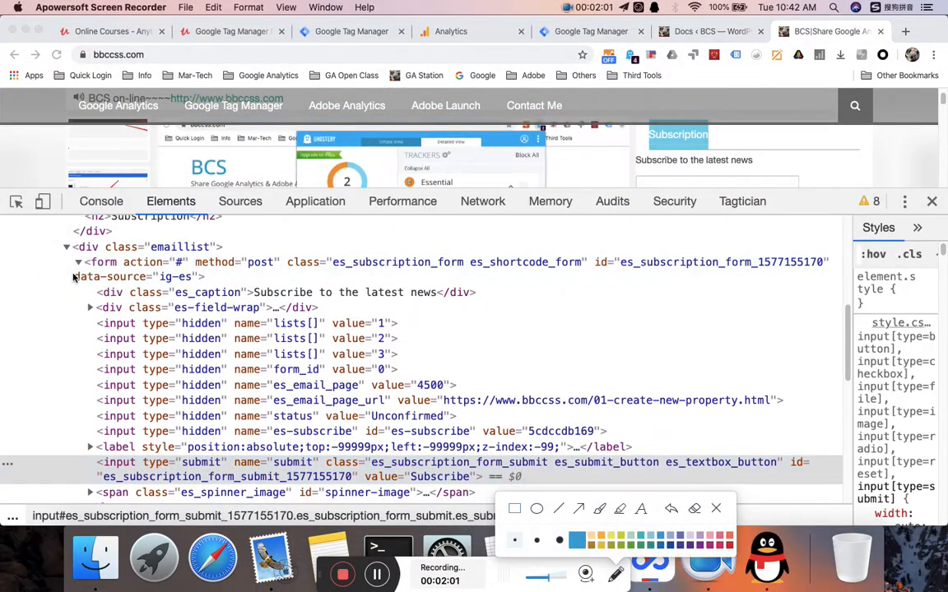
mouse_move(70, 256)
mouse_down()
mouse_move(176, 223)
mouse_move(174, 274)
mouse_move(183, 277)
mouse_up()
drag(137, 458, 221, 486)
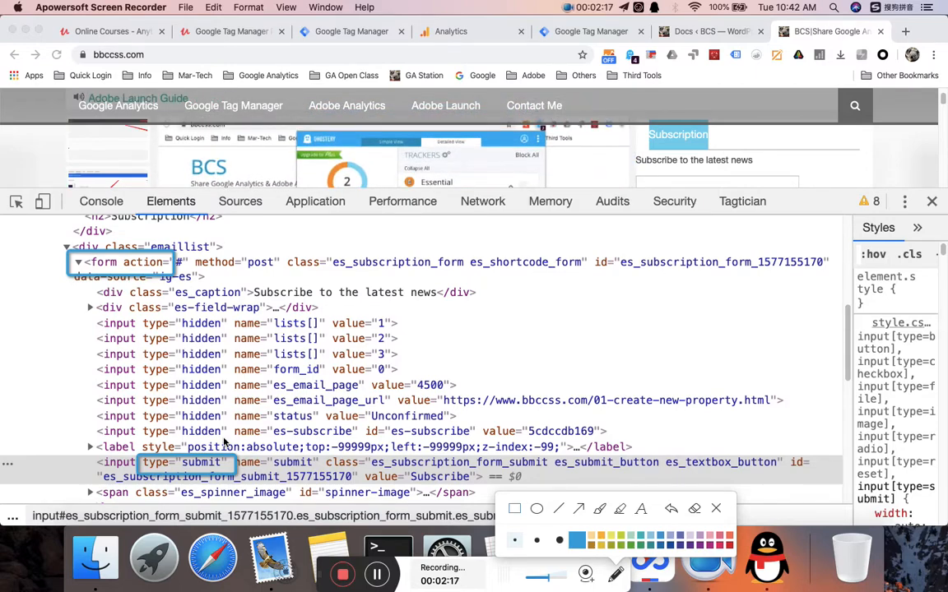
click(713, 509)
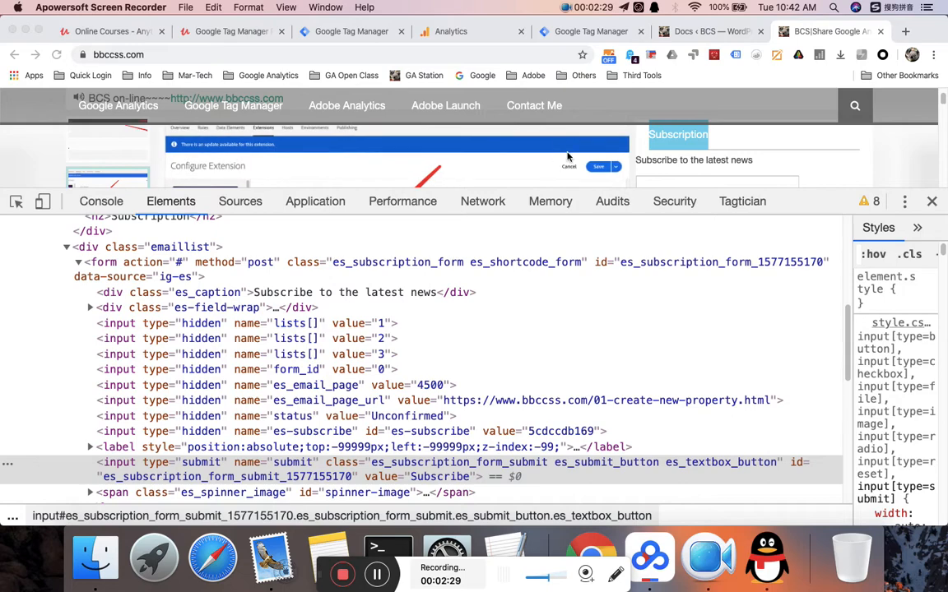
click(352, 31)
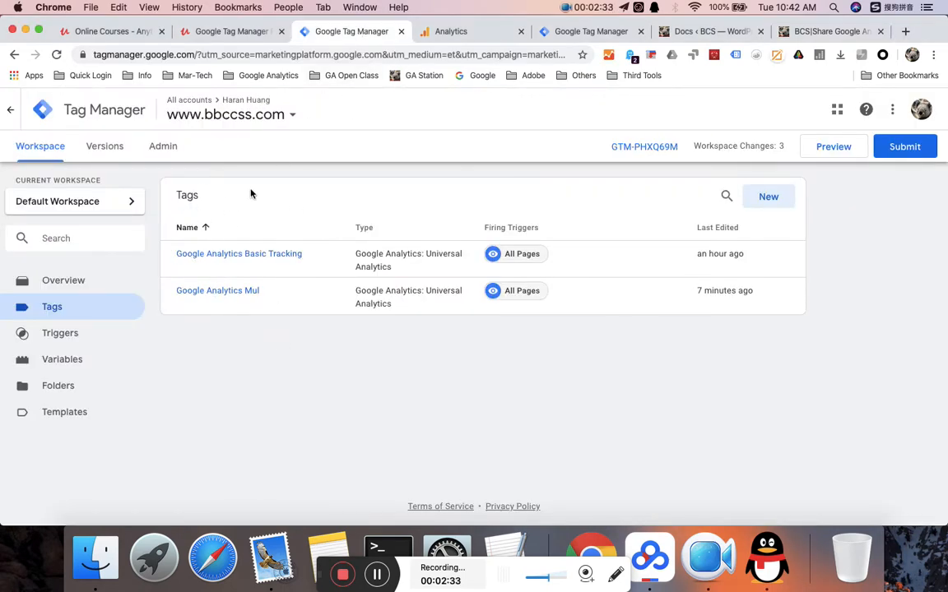
click(92, 363)
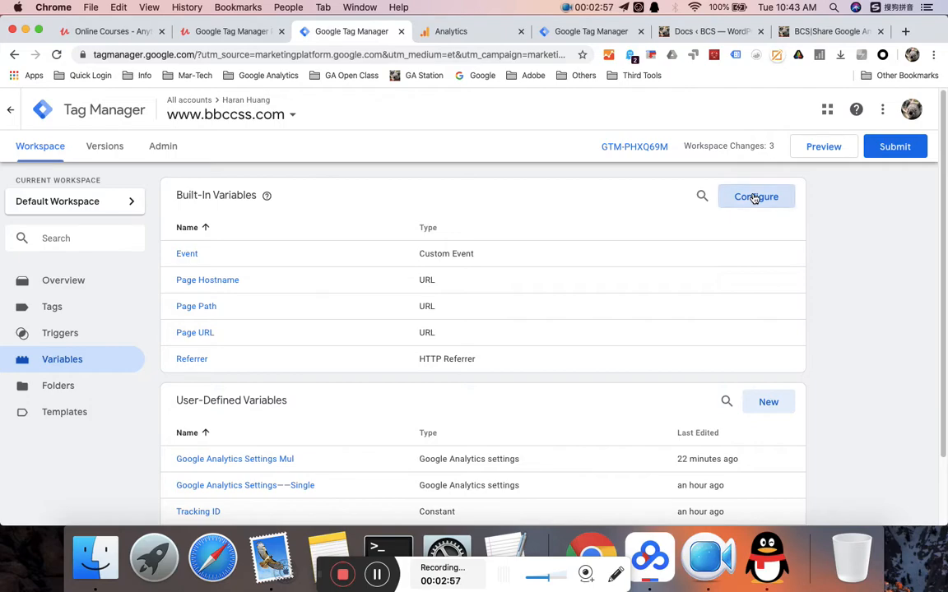
- Tick Form Element, Form Classes, Form ID, Form Target, Form URL and Form Text as built-in variables
click(753, 198)
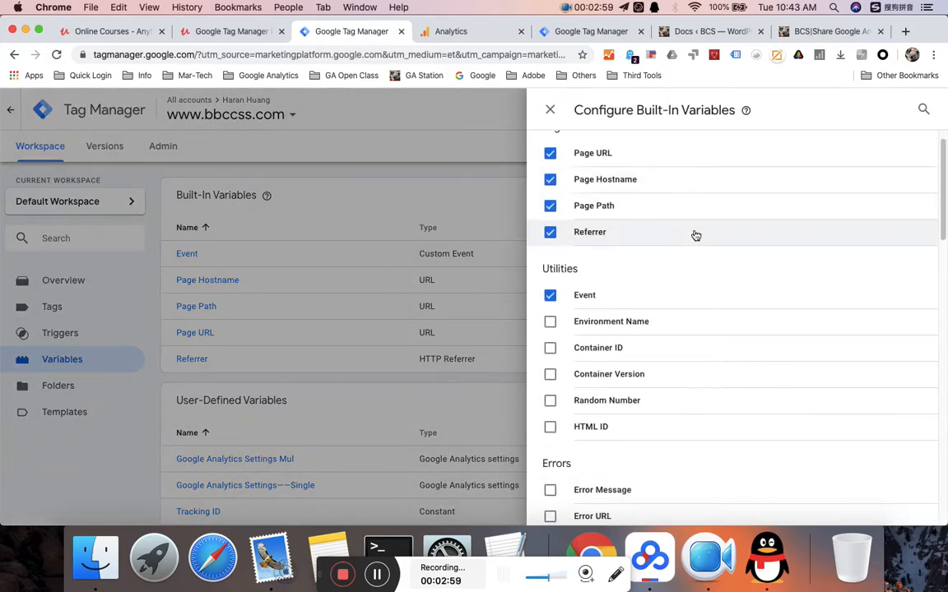
scroll(695, 236, down, 15)
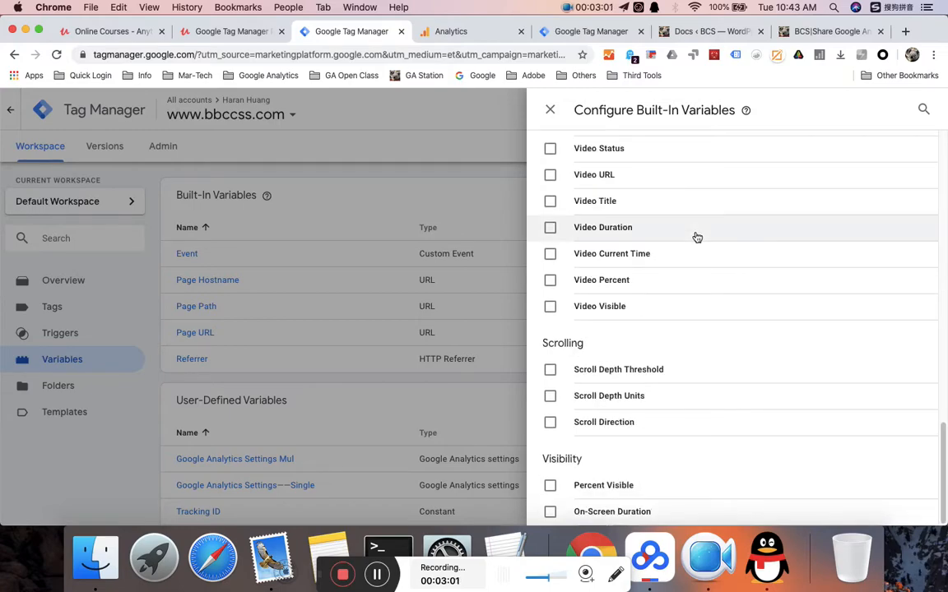
scroll(697, 237, up, 8)
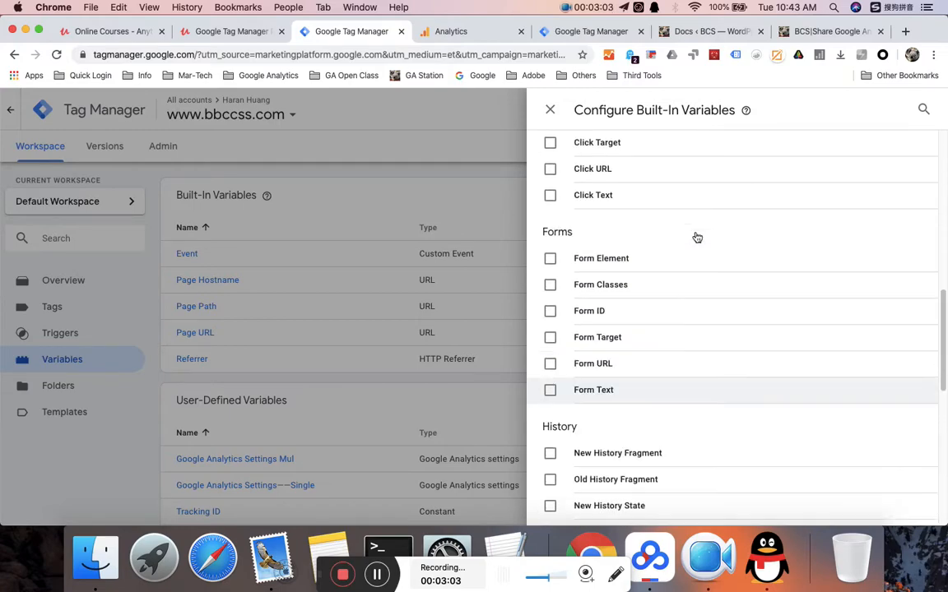
click(550, 260)
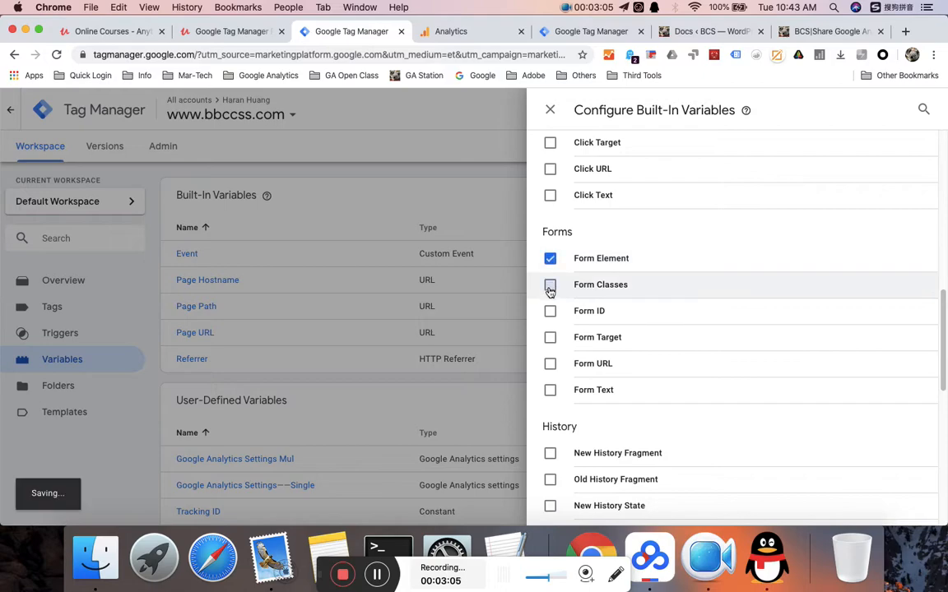
click(551, 285)
click(550, 311)
click(551, 337)
click(550, 364)
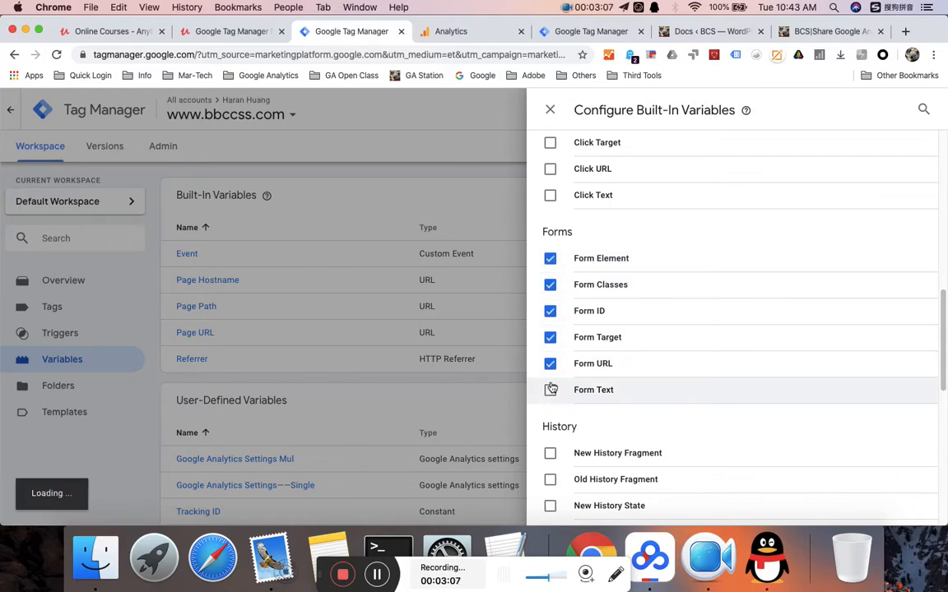
click(550, 390)
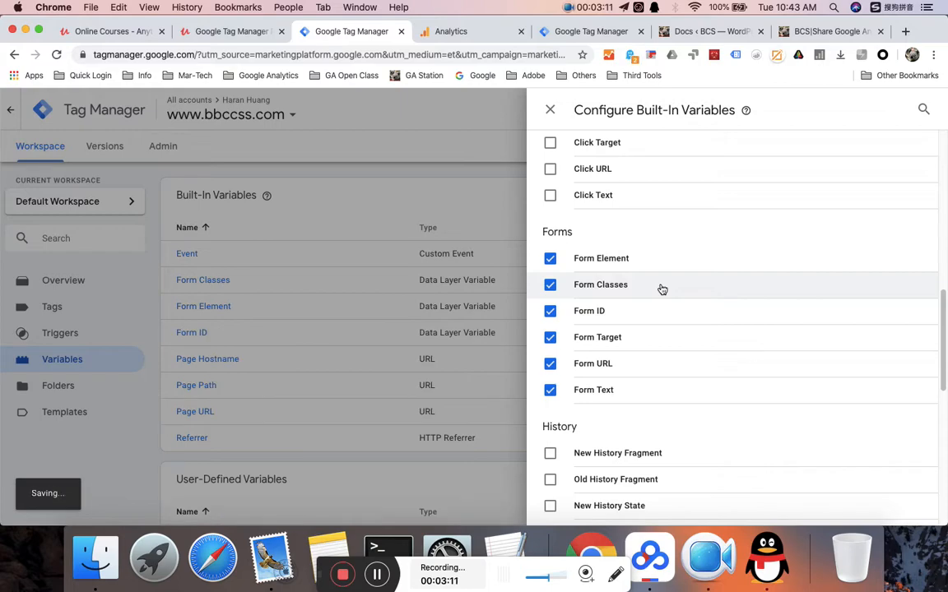
click(459, 160)
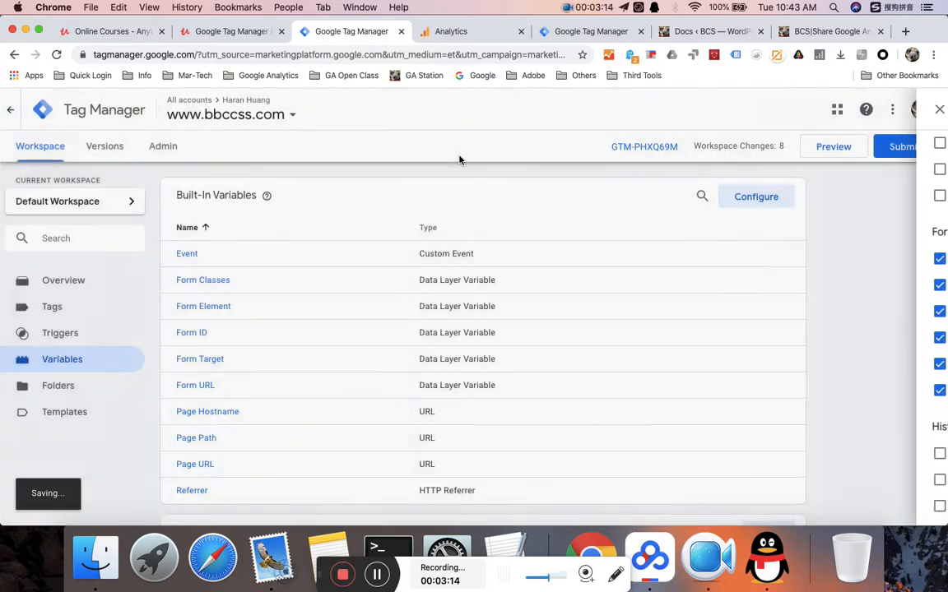
- Navigate via Tags to the container's empty Triggers list
click(91, 312)
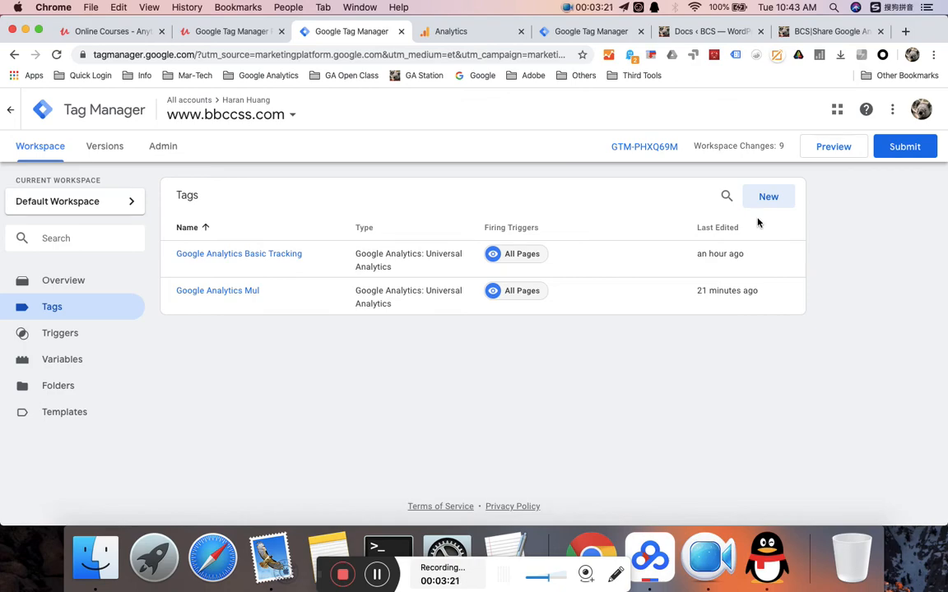
click(91, 335)
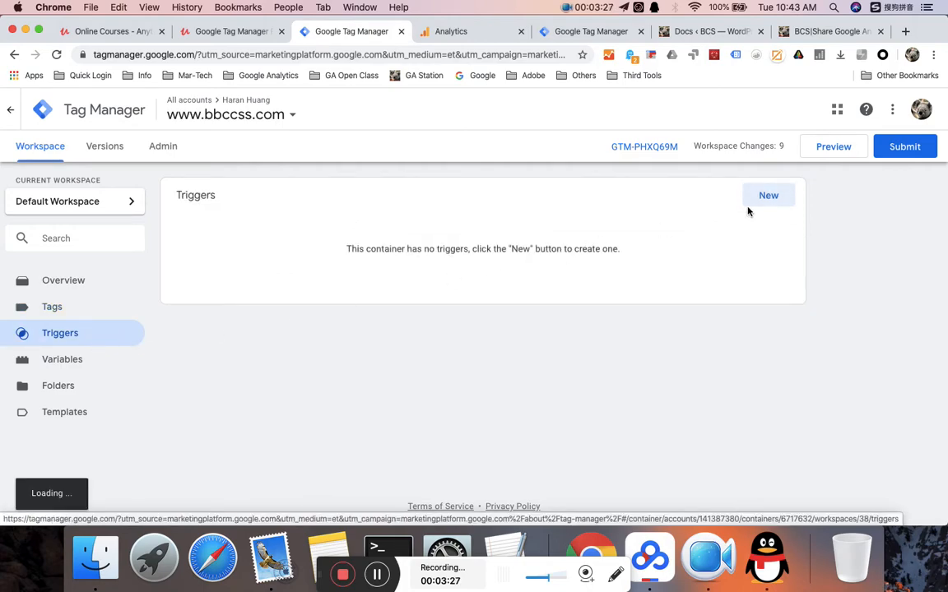
- Create a Form Submission trigger named 'From Tracking' that fires on Some Forms
click(770, 196)
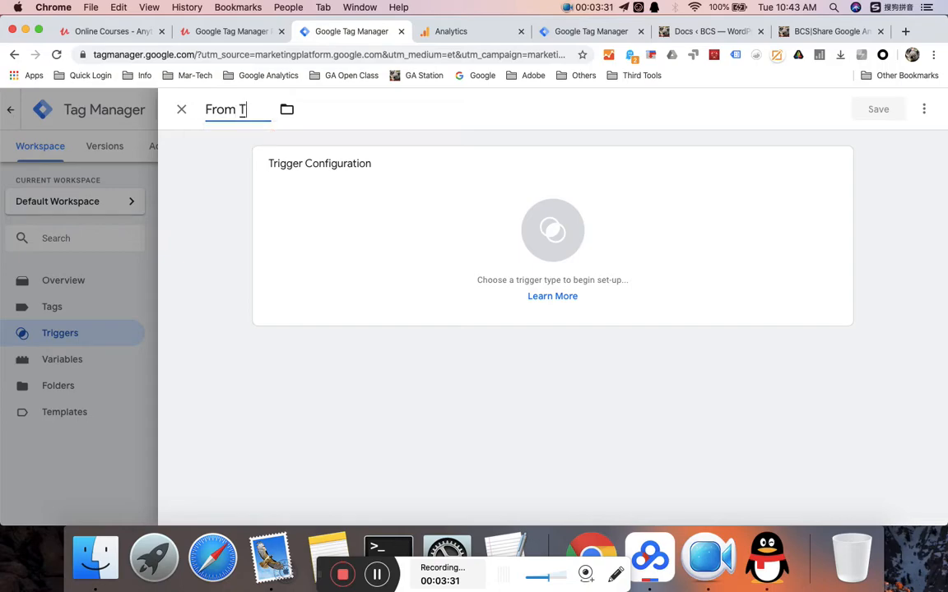
text(racking)
key(Return)
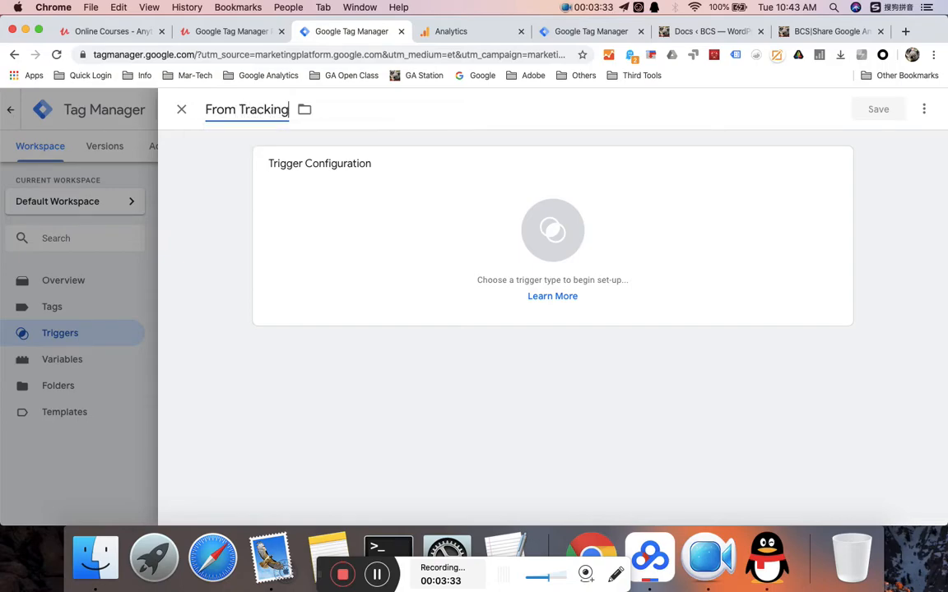
click(546, 257)
scroll(707, 239, down, 5)
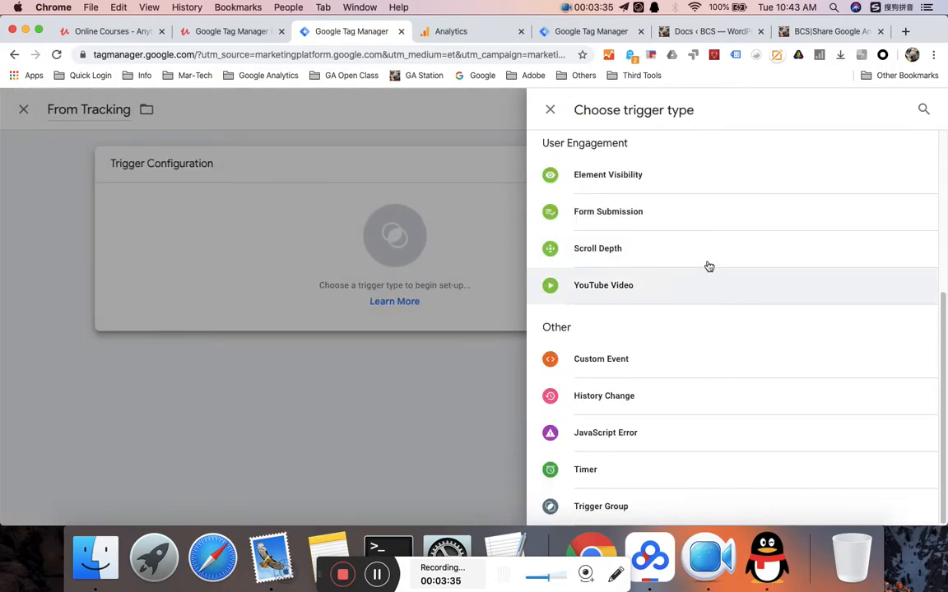
click(670, 219)
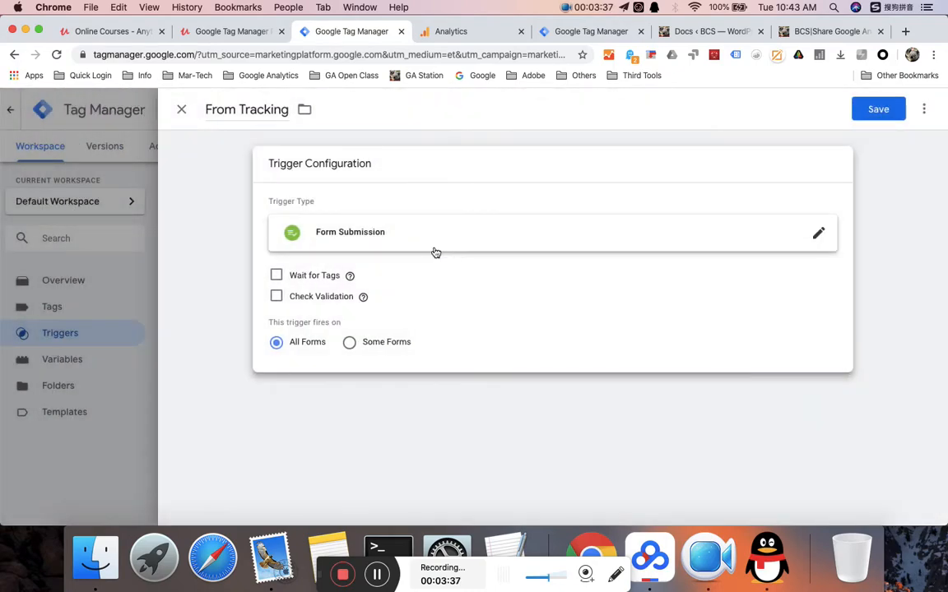
click(350, 343)
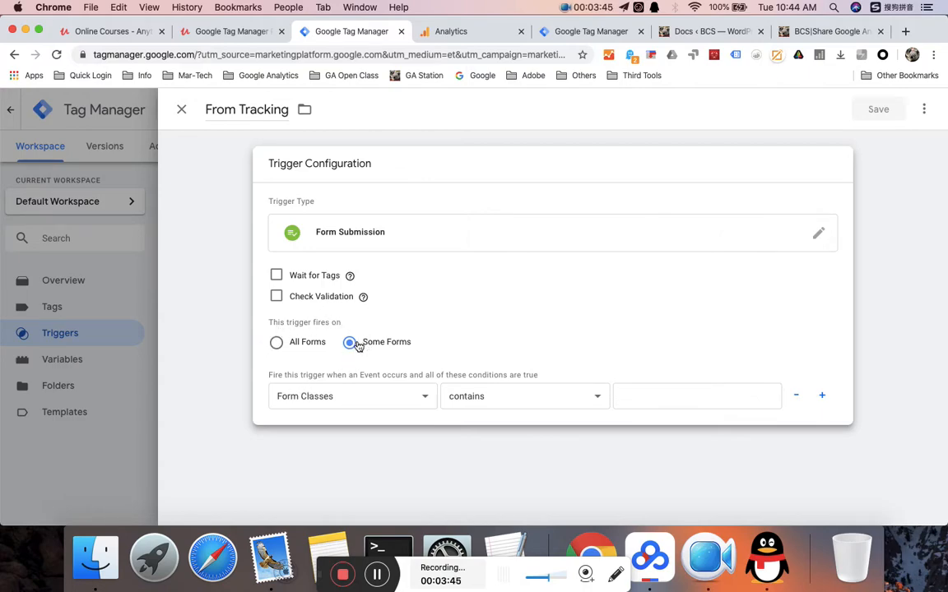
click(325, 399)
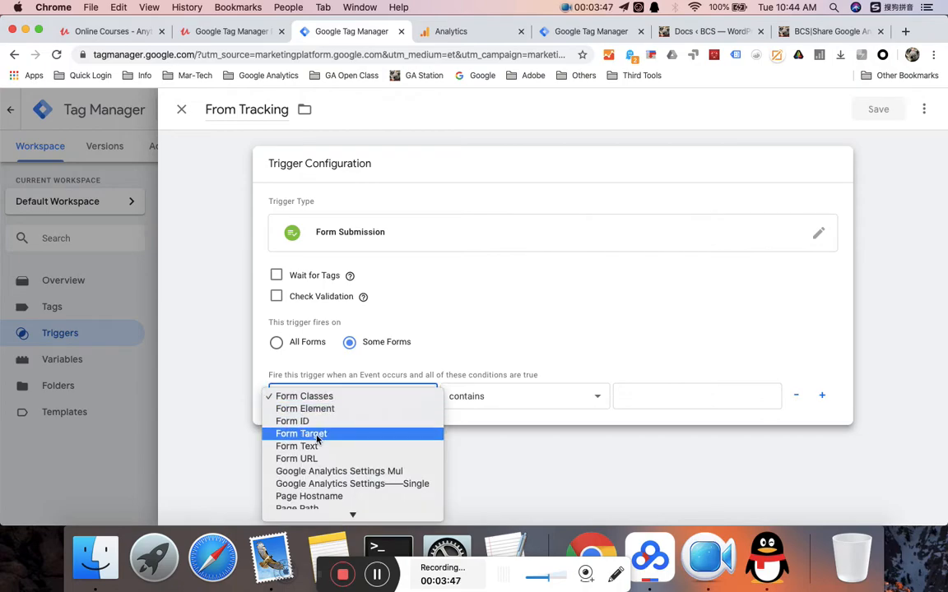
- Copy the Subscribe input's class value 'es_subscription_form_submit es_submit_button es_textbox_button'
click(826, 31)
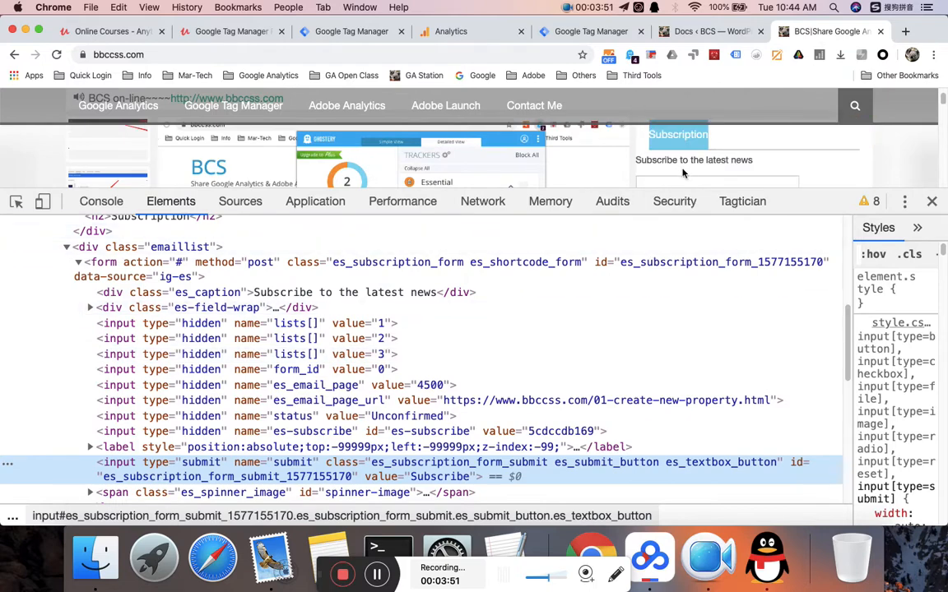
scroll(692, 169, down, 3)
scroll(692, 168, up, 3)
scroll(691, 167, up, 1)
scroll(683, 160, down, 2)
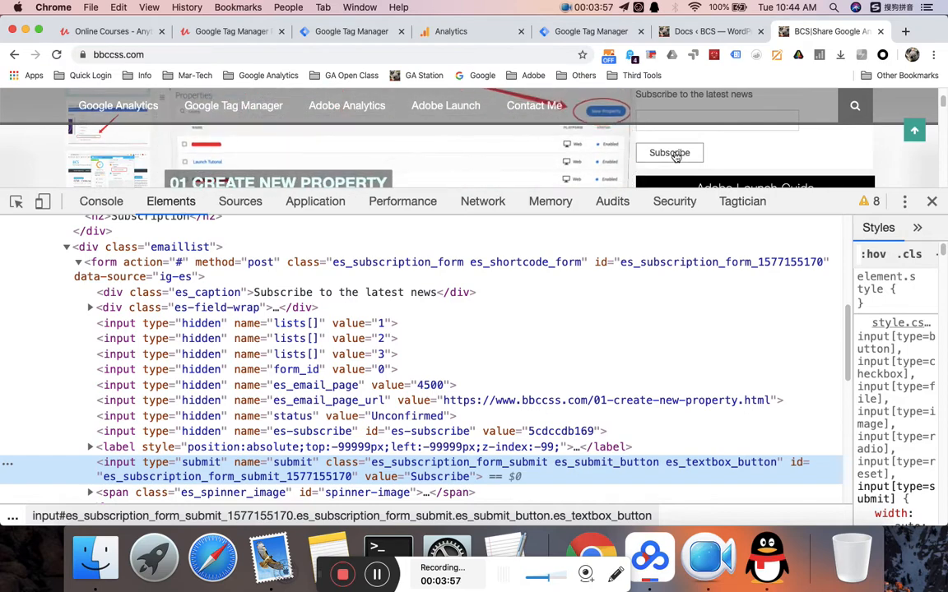
right_click(675, 156)
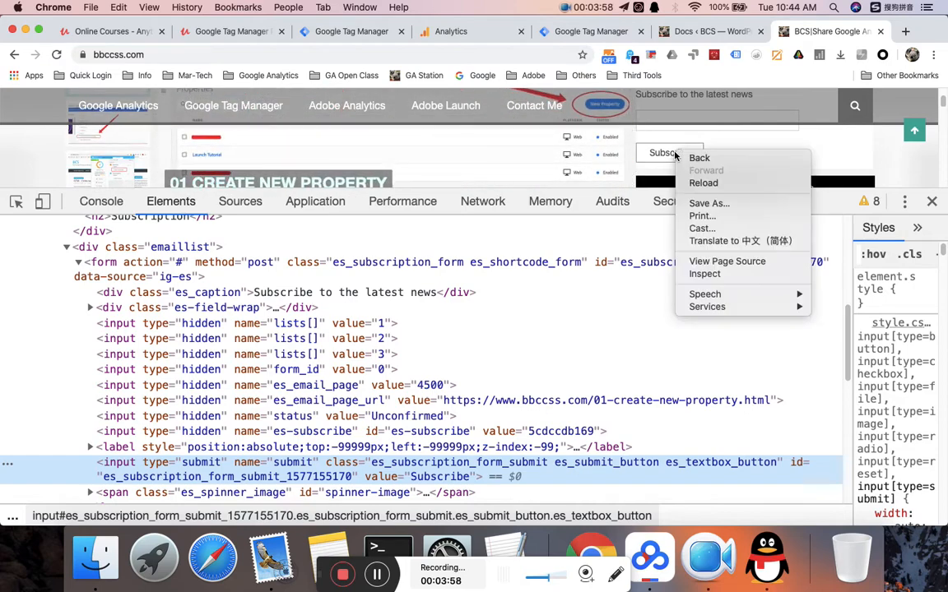
click(717, 275)
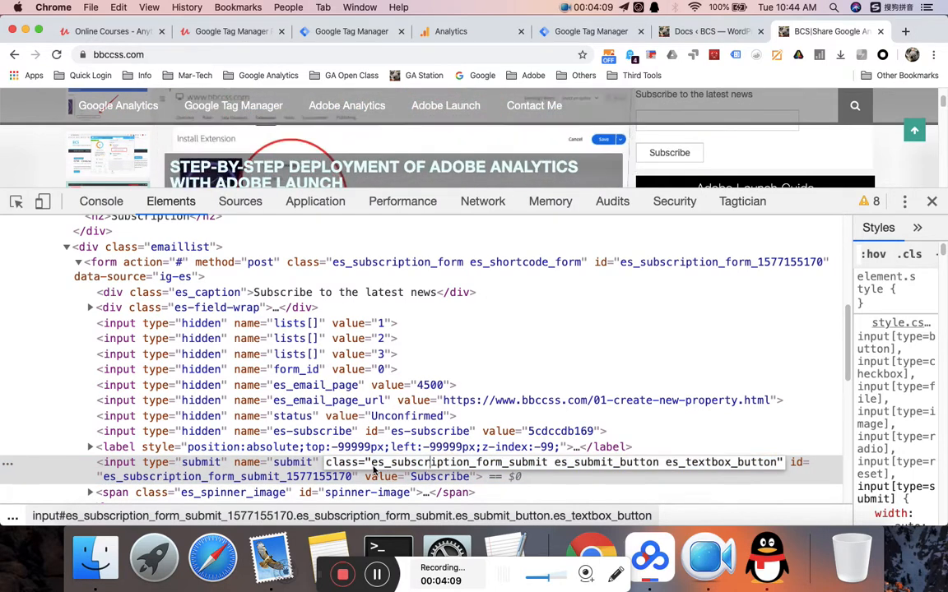
drag(371, 463, 767, 463)
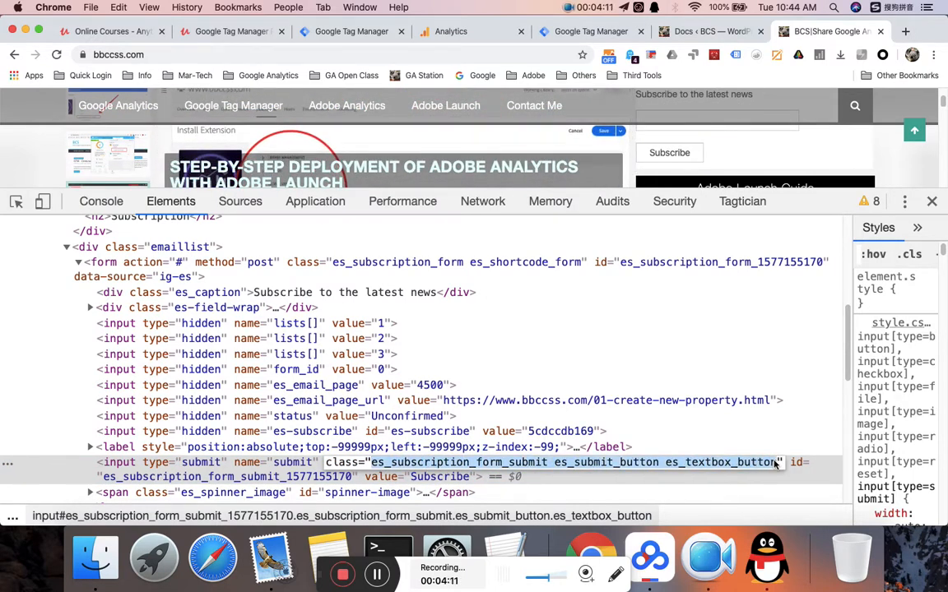
right_click(379, 462)
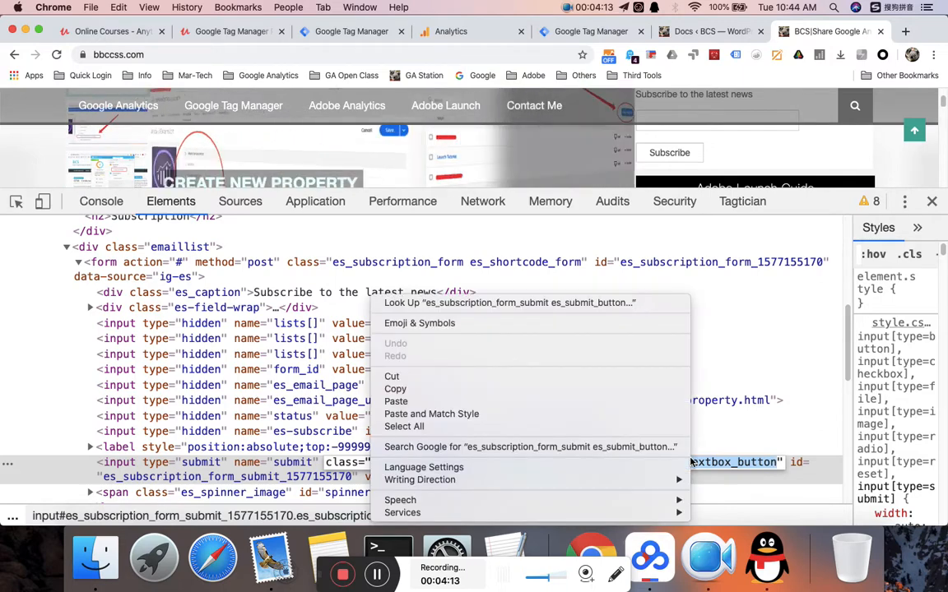
click(509, 389)
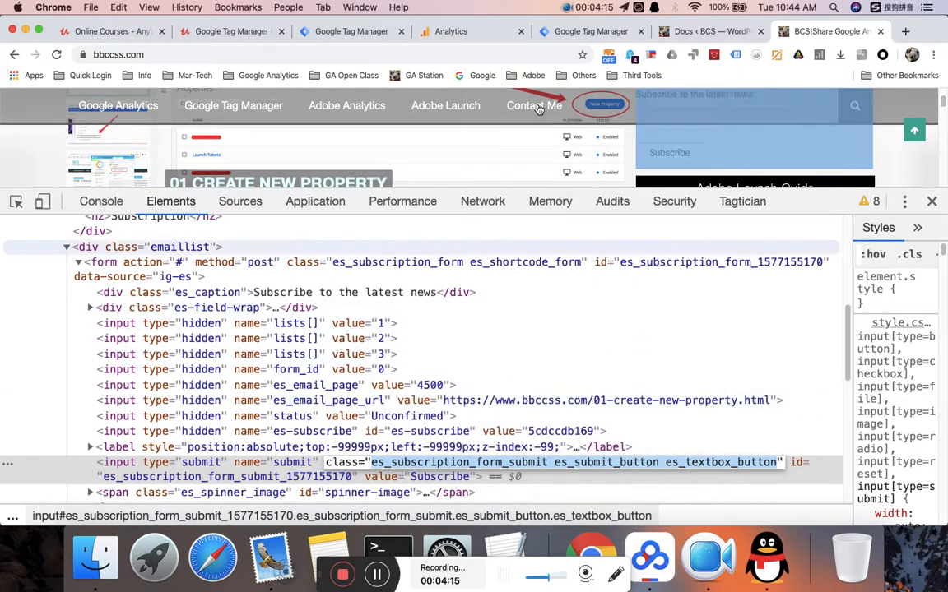
- Set the trigger condition to Form Classes equals the pasted submit button classes
click(349, 31)
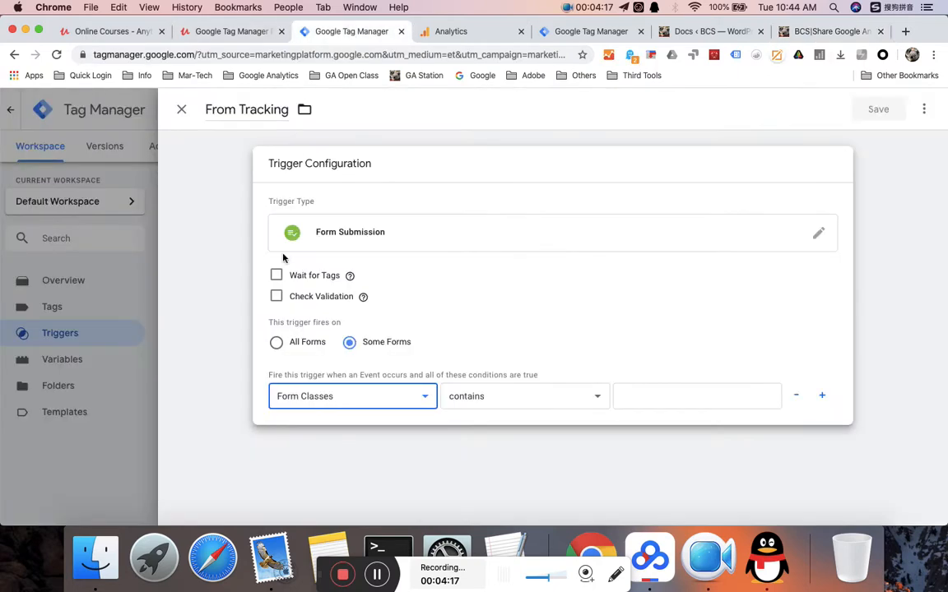
click(358, 402)
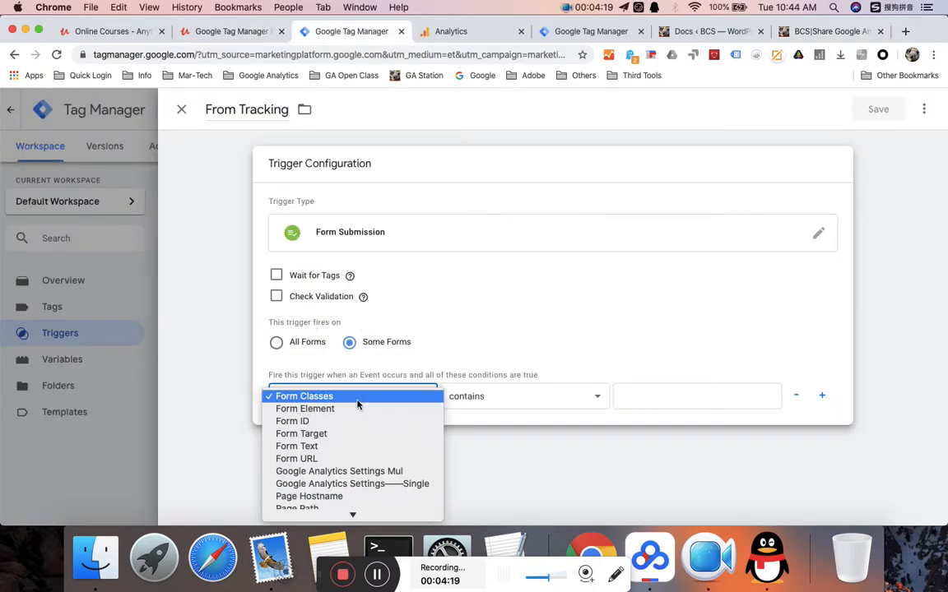
click(358, 398)
click(493, 396)
click(460, 382)
click(639, 399)
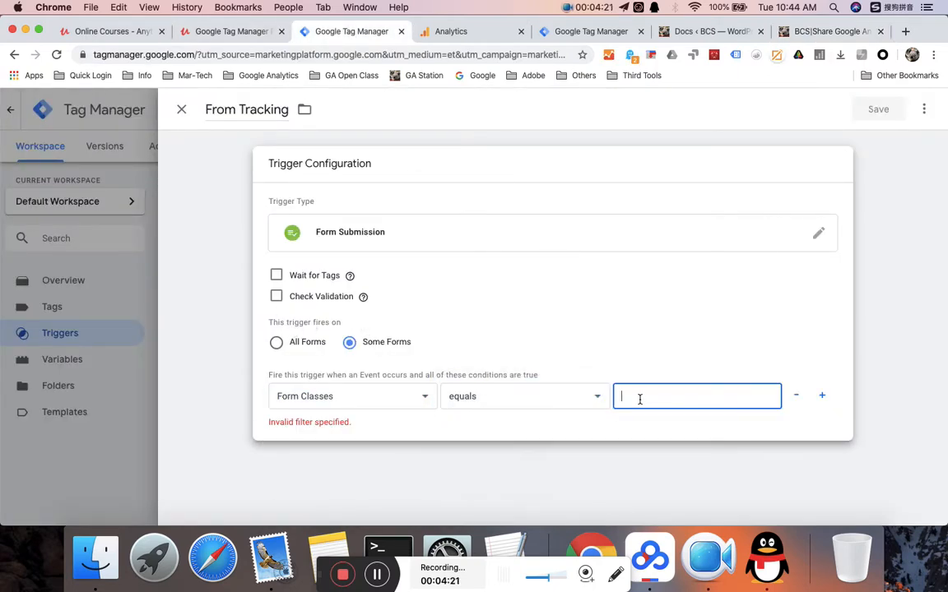
key(super+v)
click(524, 299)
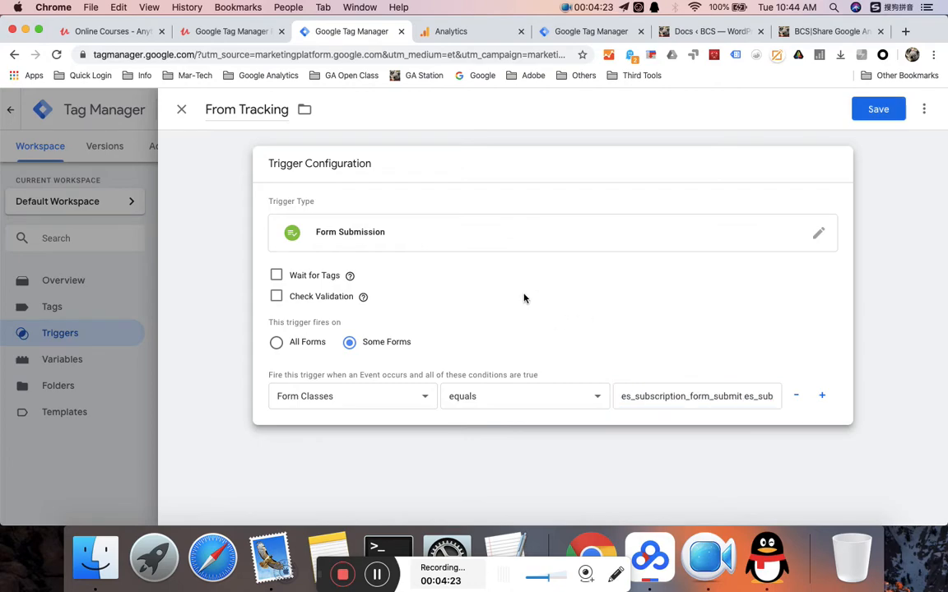
- Leave Wait for Tags and Check Validation off and save the From Tracking trigger
click(276, 276)
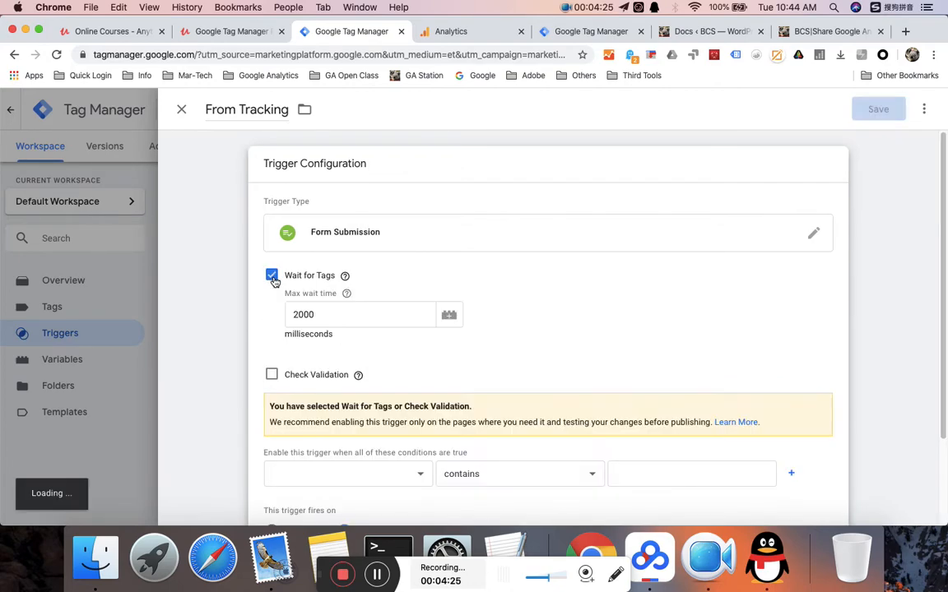
click(272, 277)
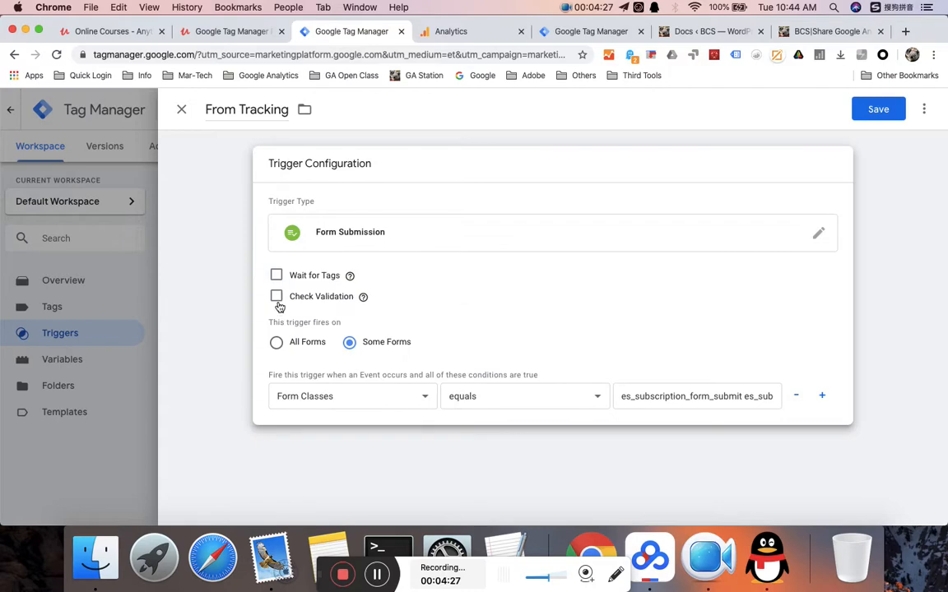
click(278, 297)
click(274, 298)
mouse_move(366, 307)
click(875, 113)
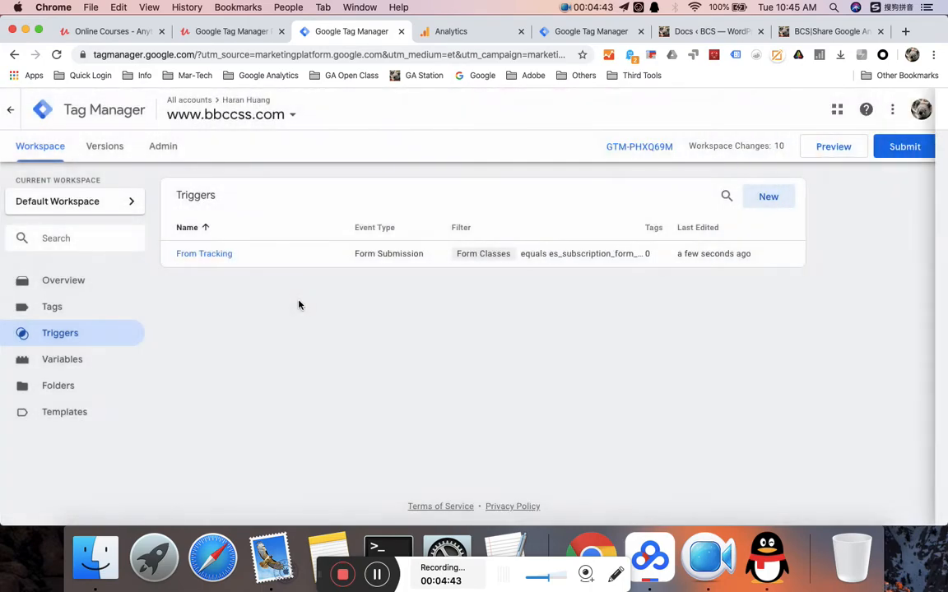
click(76, 307)
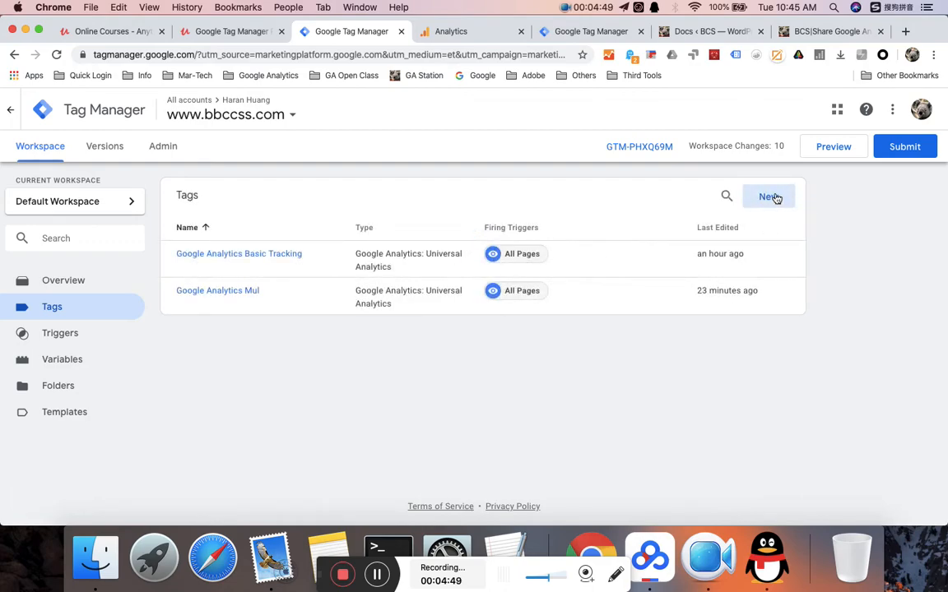
- Create a tag named 'Events-Form Tracking' of type Google Analytics: Universal Analytics
click(775, 198)
click(269, 110)
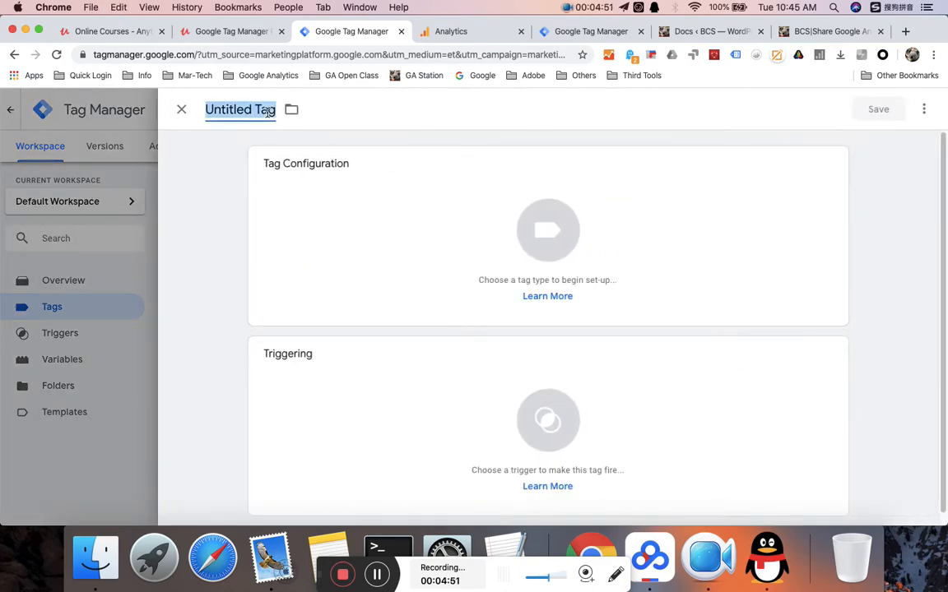
text(Events-)
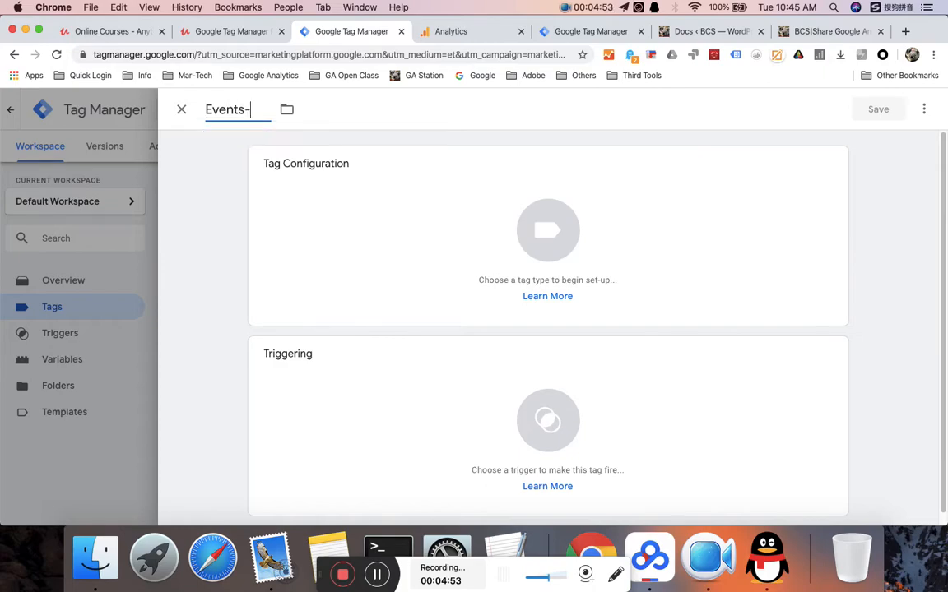
text(For)
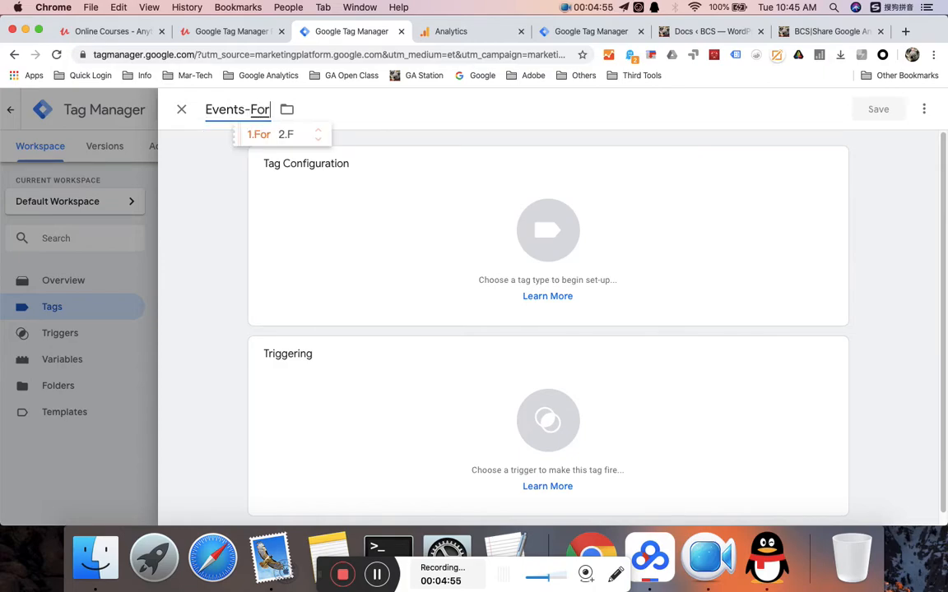
text(m Track)
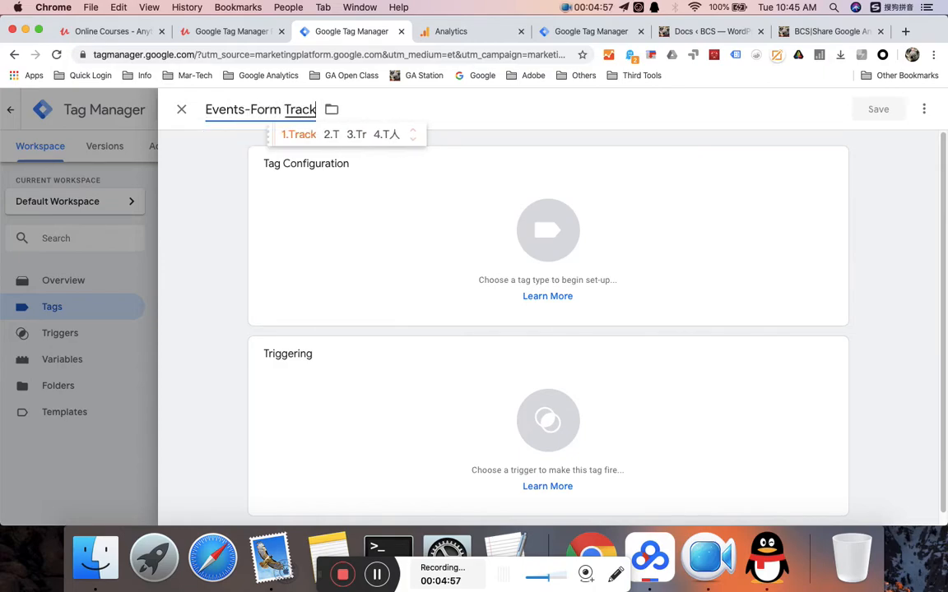
text(ing)
click(530, 222)
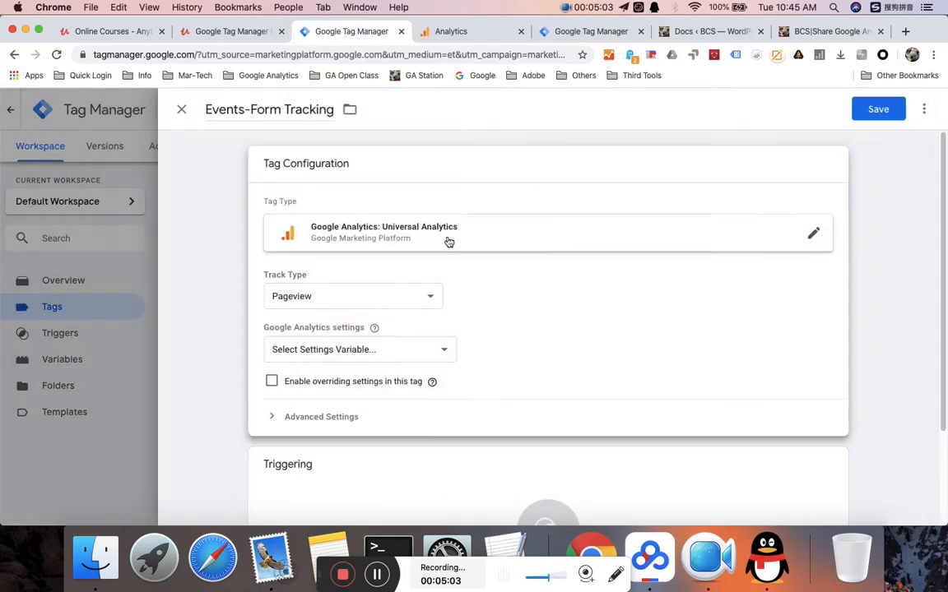
- Switch the Events-Form Tracking tag's Track Type to Event, briefly checking the site's page source
click(354, 296)
click(327, 311)
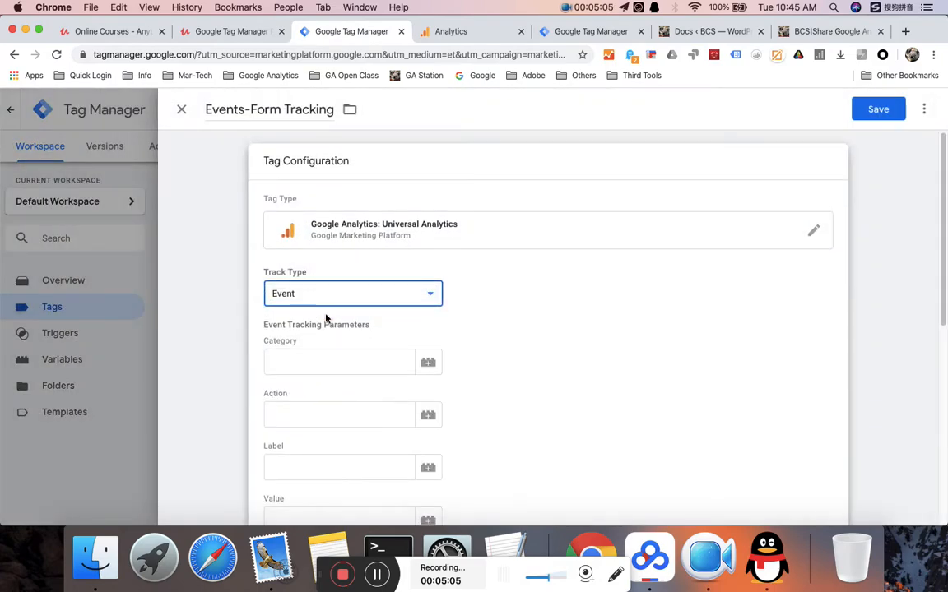
click(307, 353)
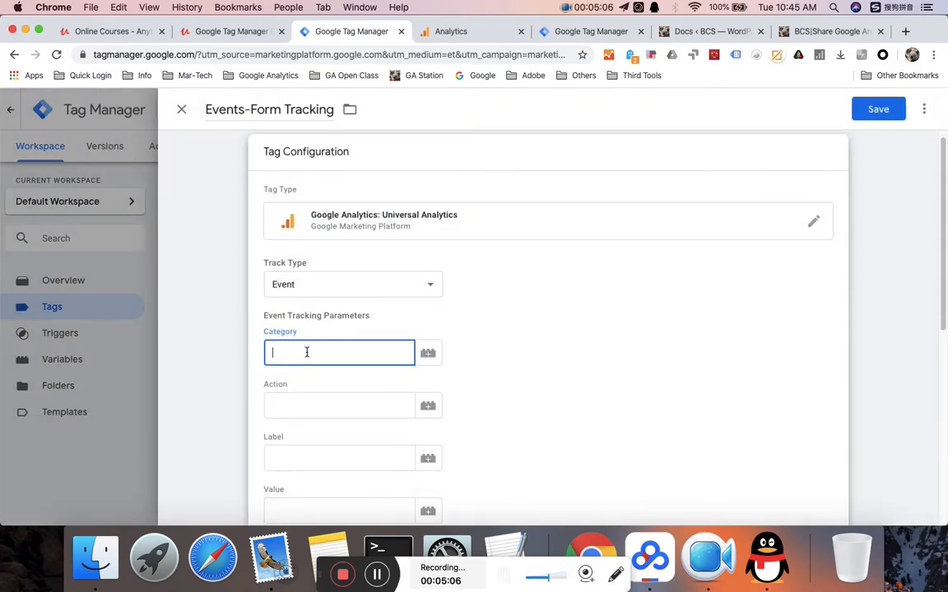
click(827, 31)
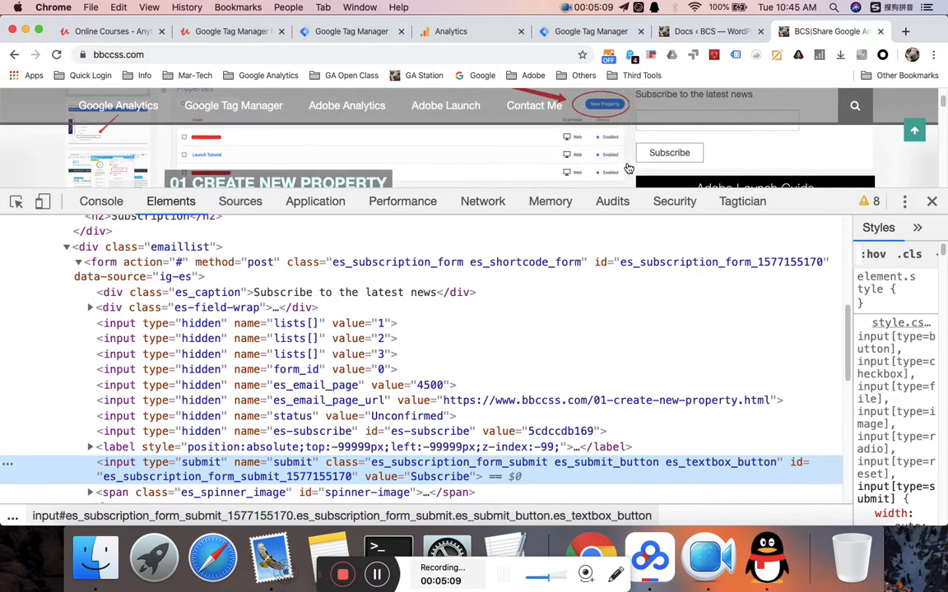
click(252, 33)
- Enter Subscribe as the event Category
click(352, 33)
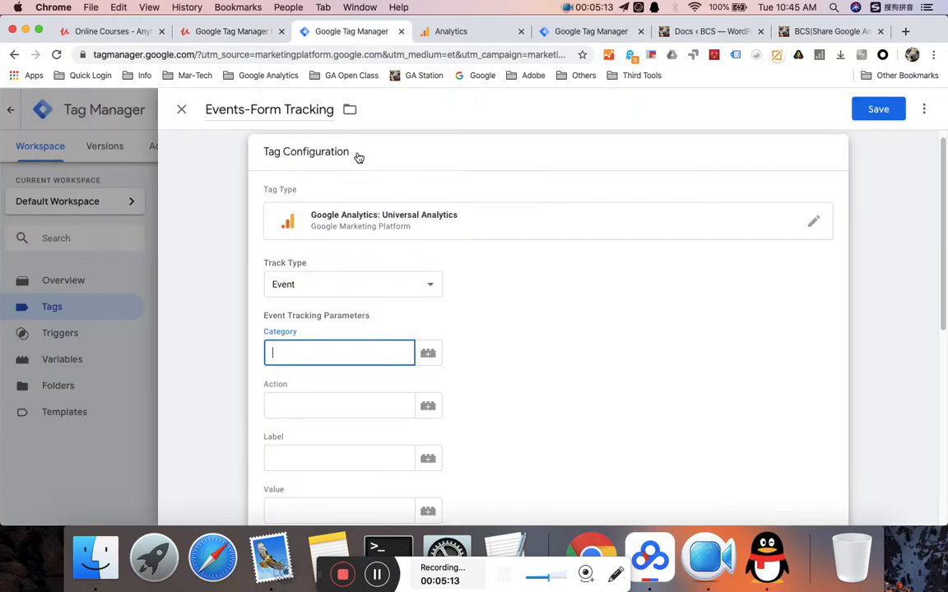
text(s)
key(BackSpace)
key(shift)
text(Subscribe)
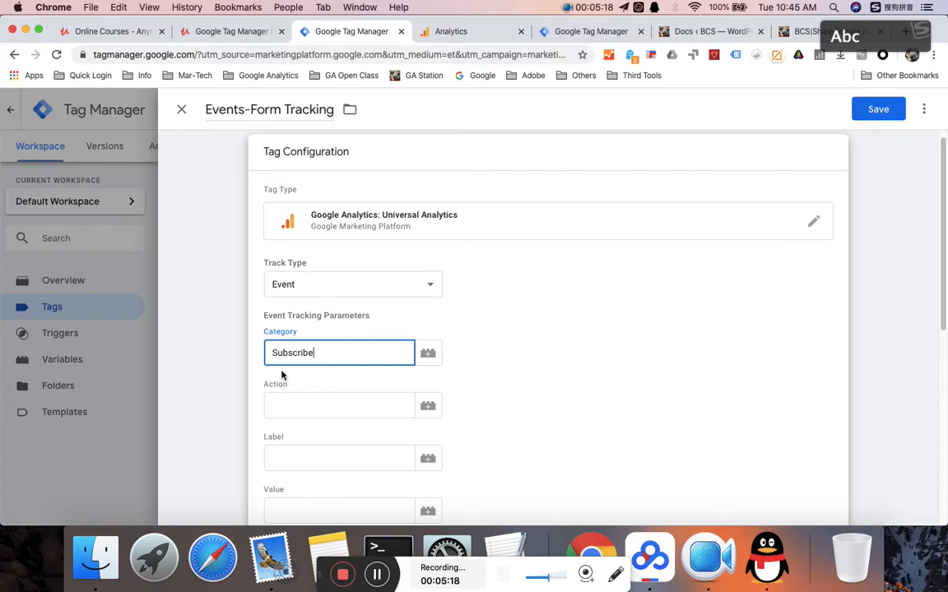
- Set the event Action to the {{Page URL}} variable
click(300, 408)
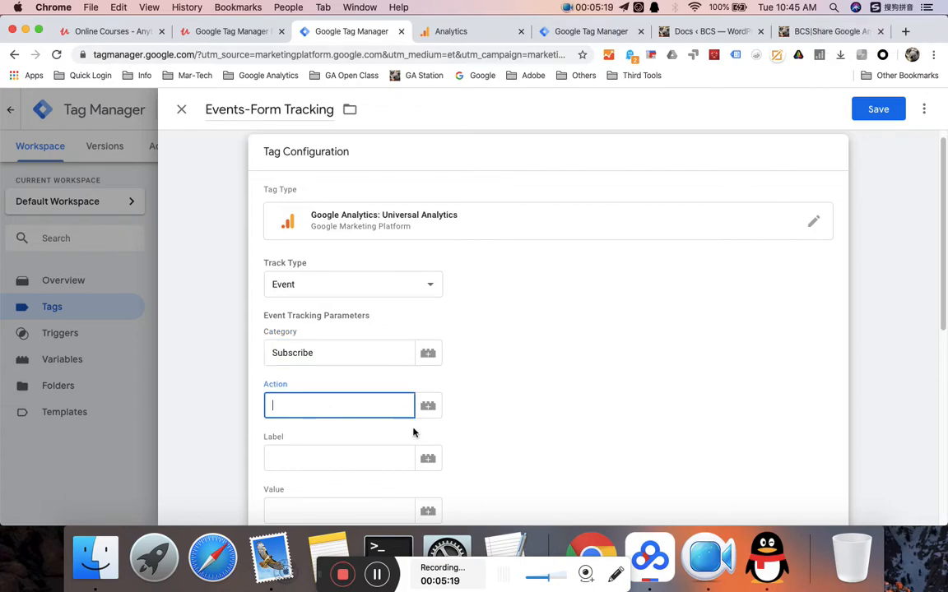
scroll(436, 353, down, 2)
scroll(468, 284, down, 6)
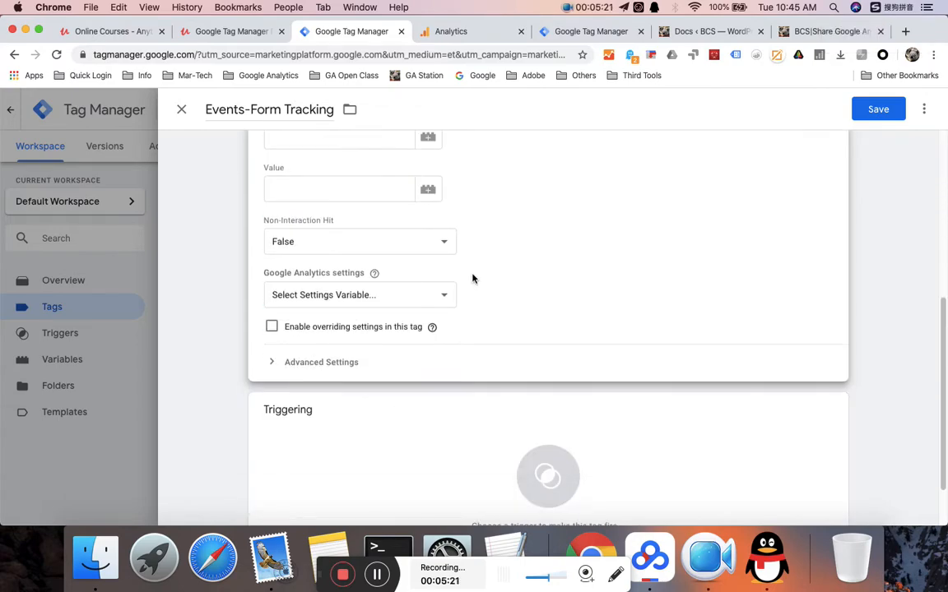
scroll(359, 303, up, 7)
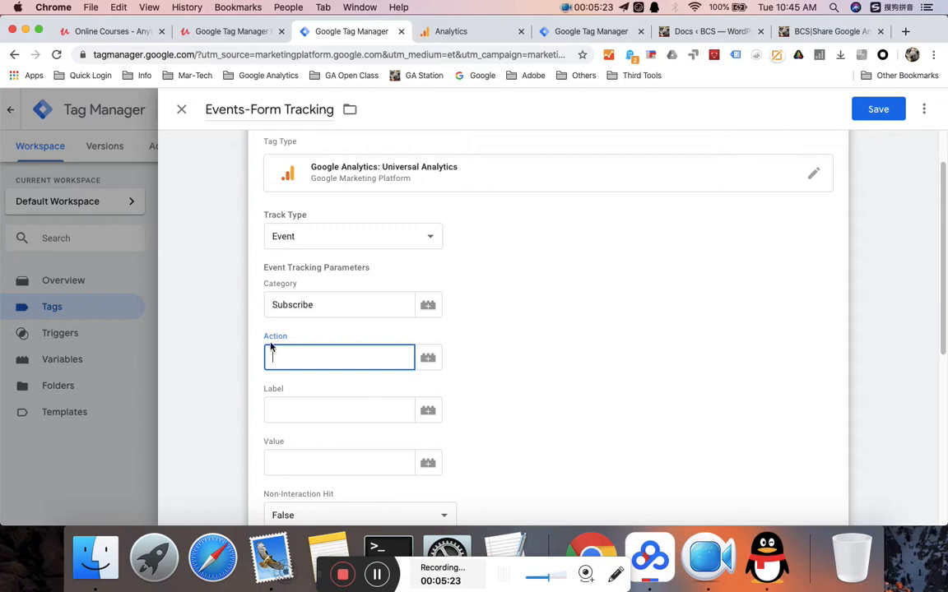
click(427, 358)
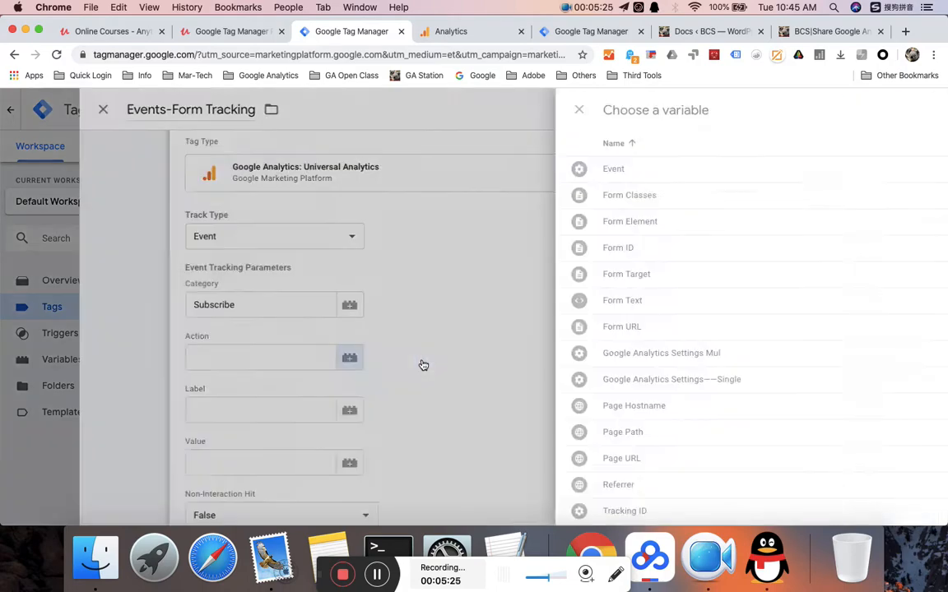
scroll(350, 323, down, 1)
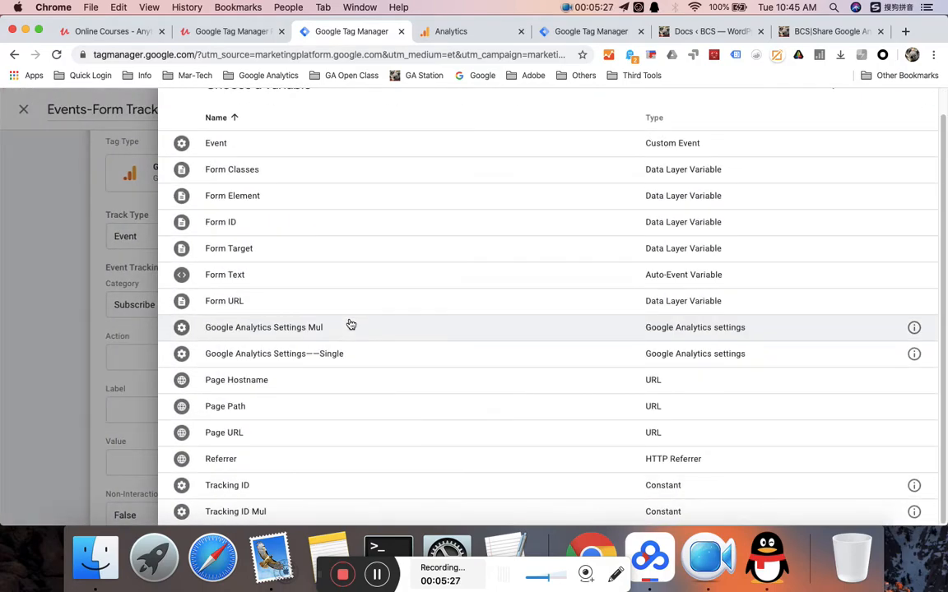
click(266, 437)
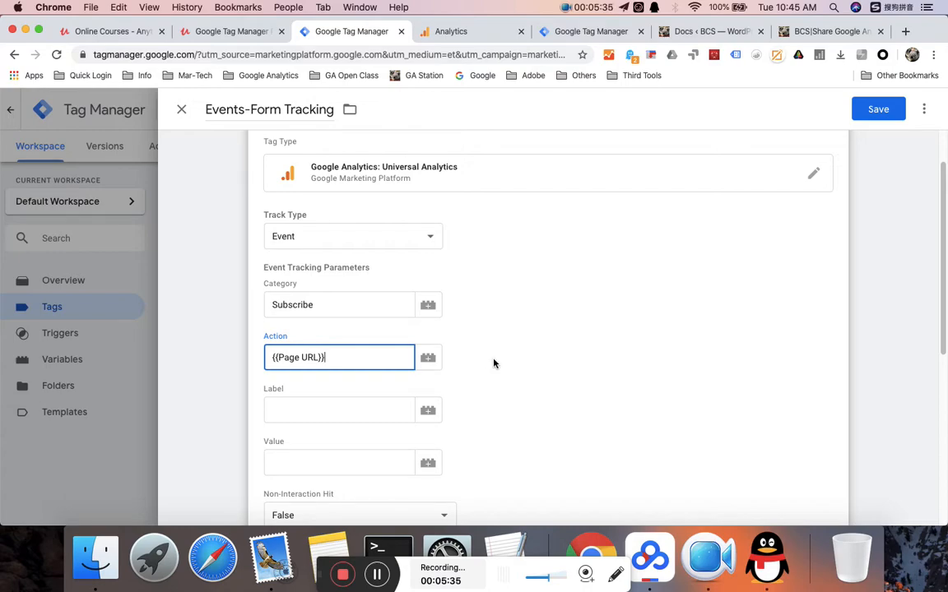
- Set Non-Interaction Hit to True
scroll(494, 363, down, 5)
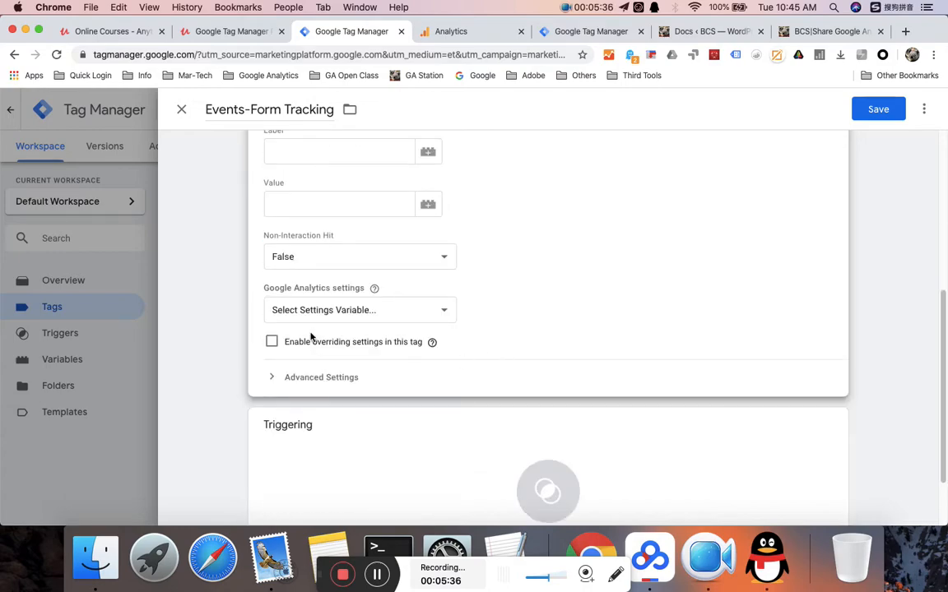
click(298, 258)
click(300, 244)
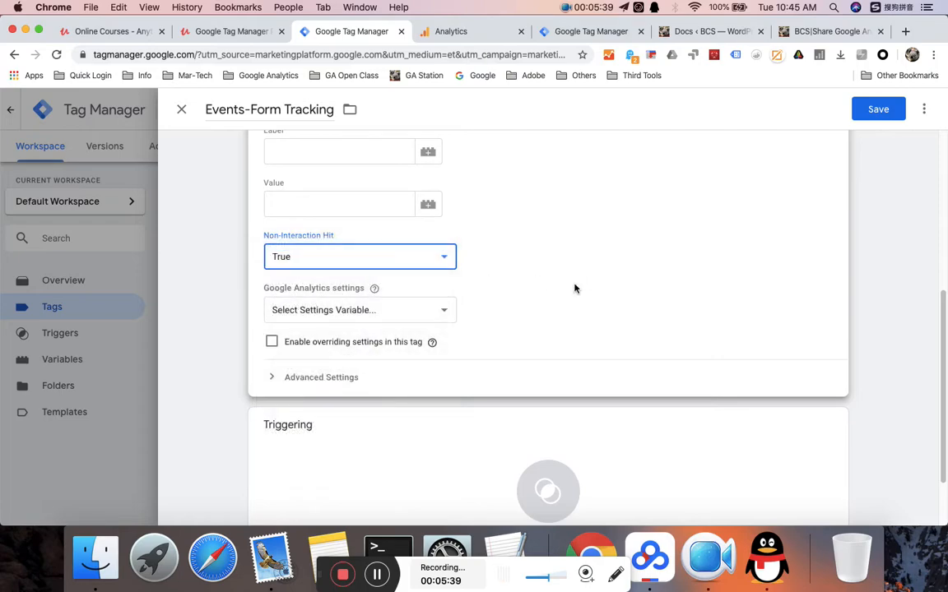
- Give the tag {{Google Analytics Settings——Single}} and the From Tracking firing trigger
click(356, 310)
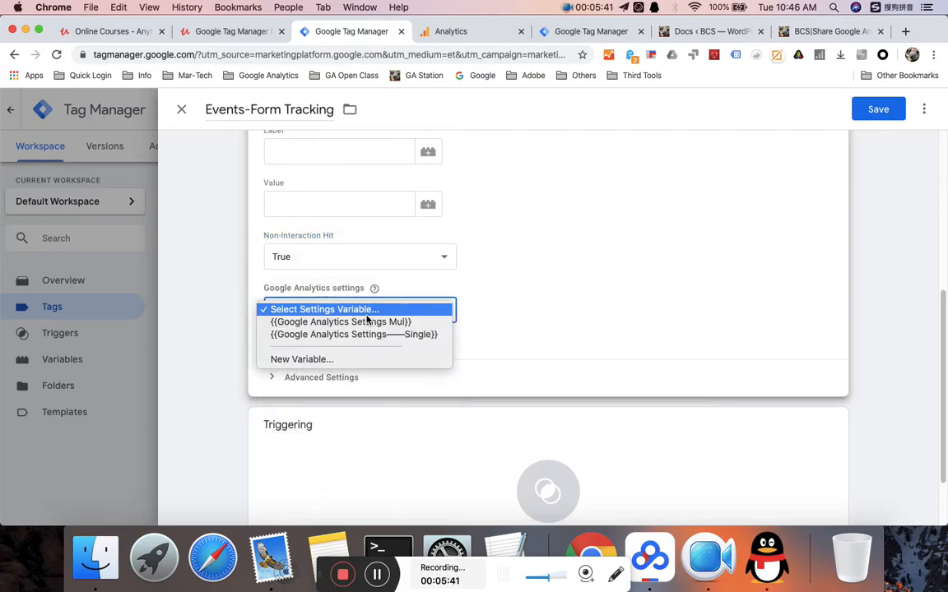
click(368, 333)
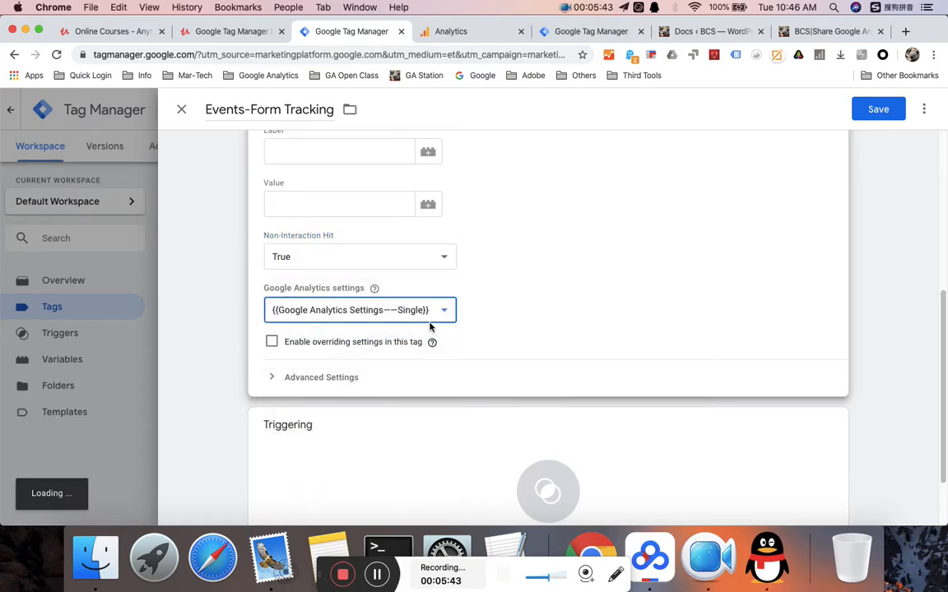
scroll(514, 371, down, 2)
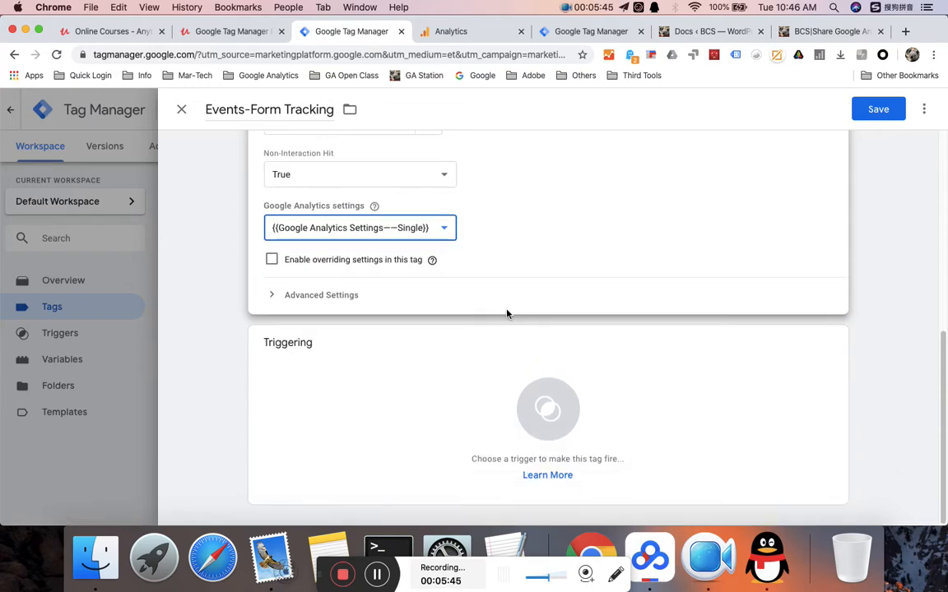
click(543, 403)
click(231, 200)
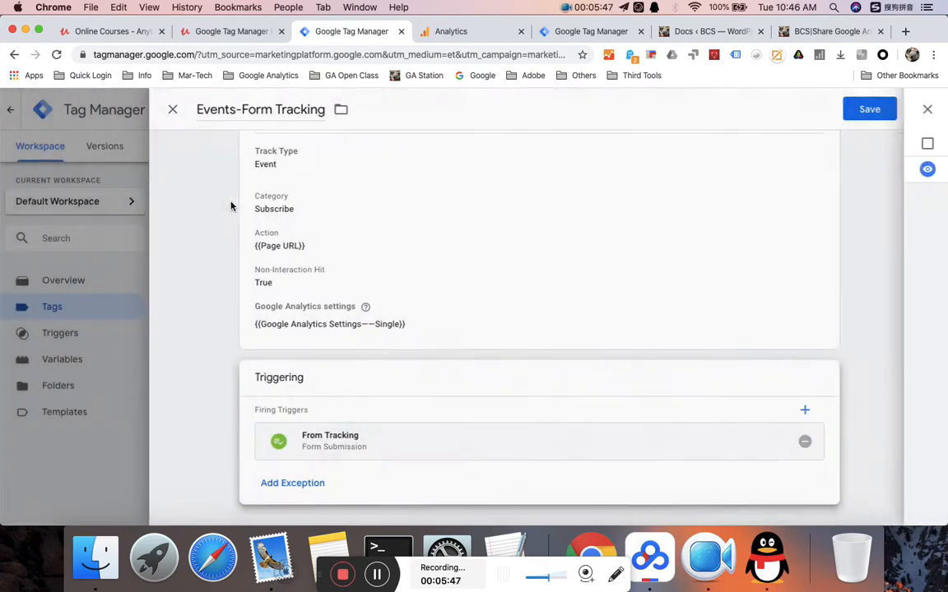
scroll(544, 234, up, 3)
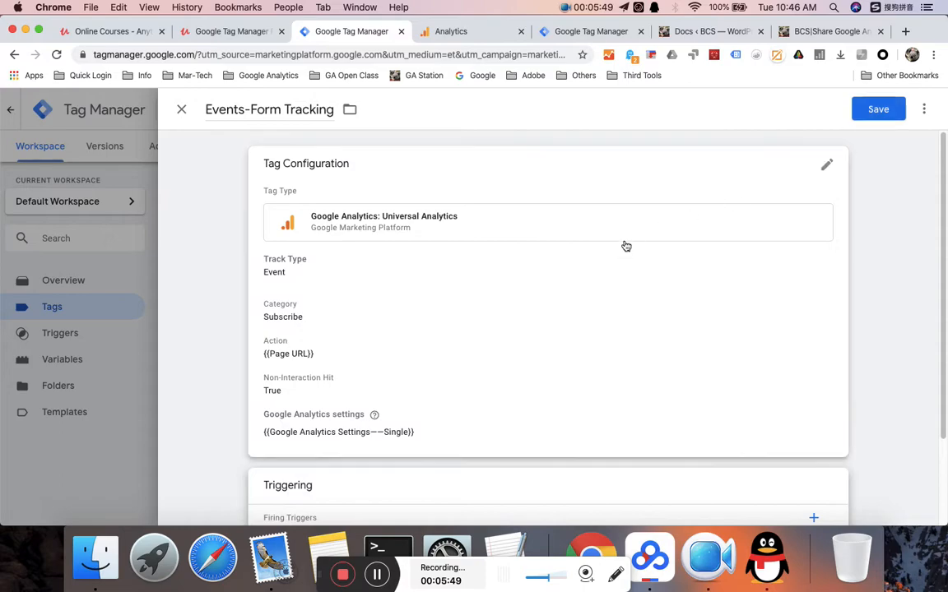
scroll(513, 275, down, 1)
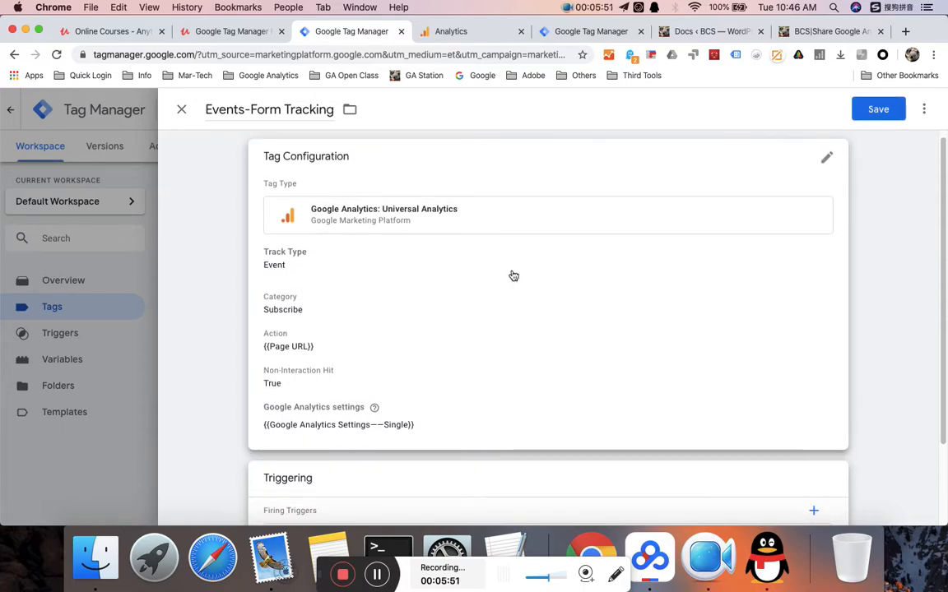
- Save the Events-Form Tracking tag, launch Preview, and make Chrome full screen
click(865, 112)
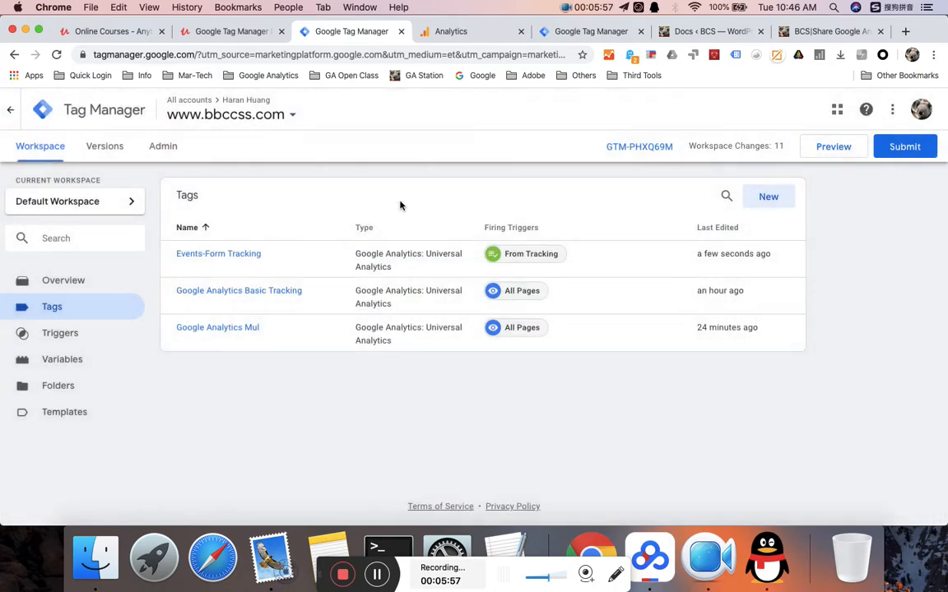
click(830, 155)
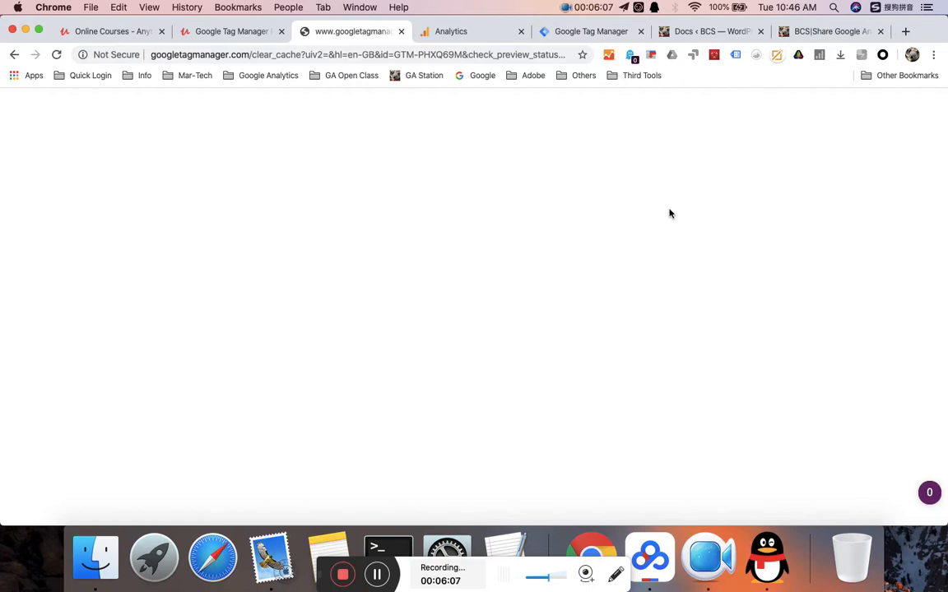
click(37, 30)
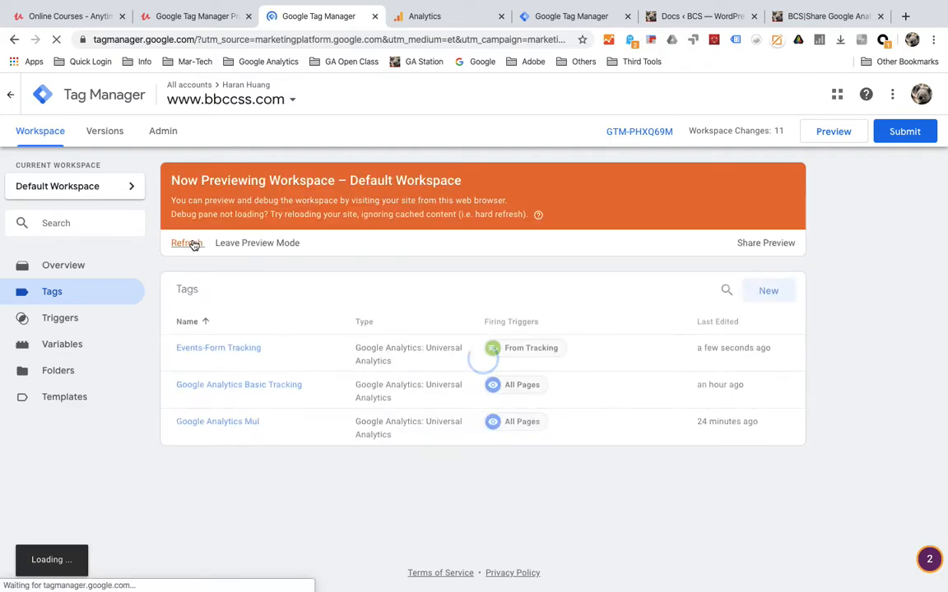
- Go to the website tab and close its developer tools
click(799, 18)
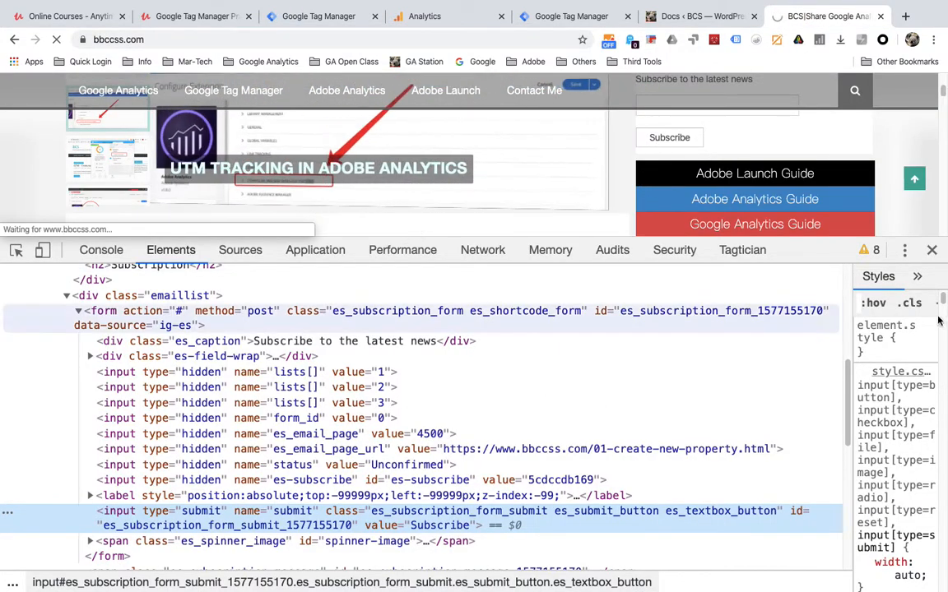
click(932, 255)
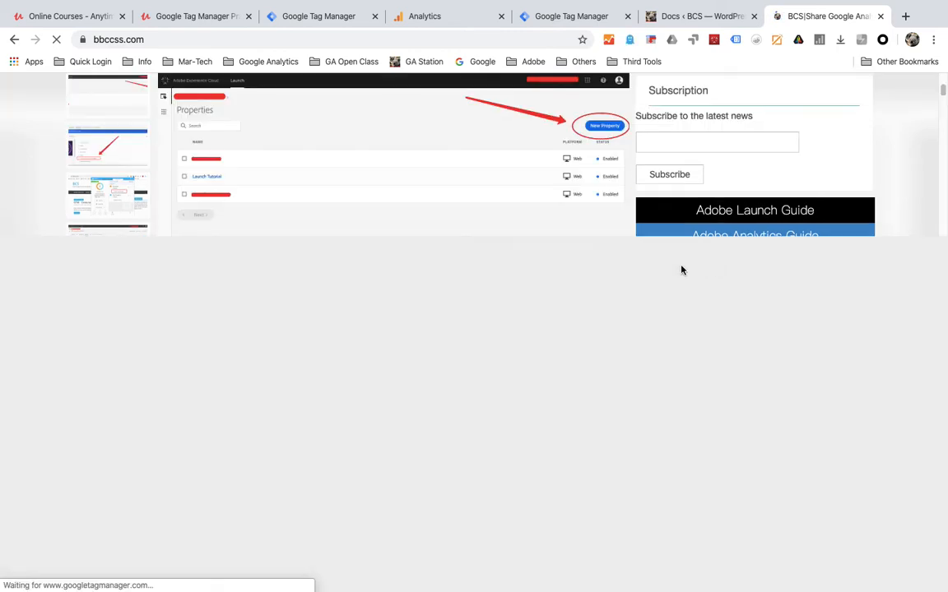
scroll(440, 326, up, 3)
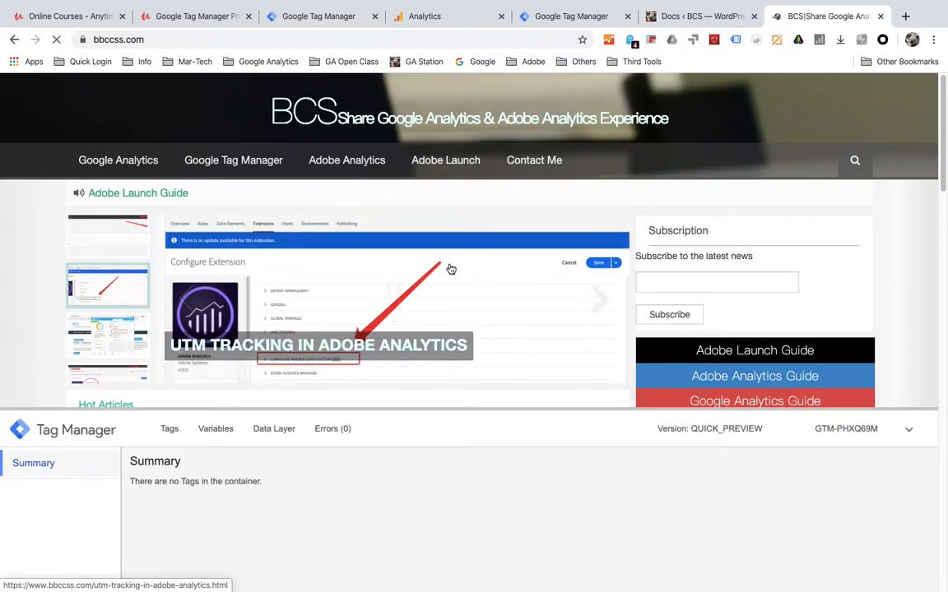
scroll(449, 265, down, 1)
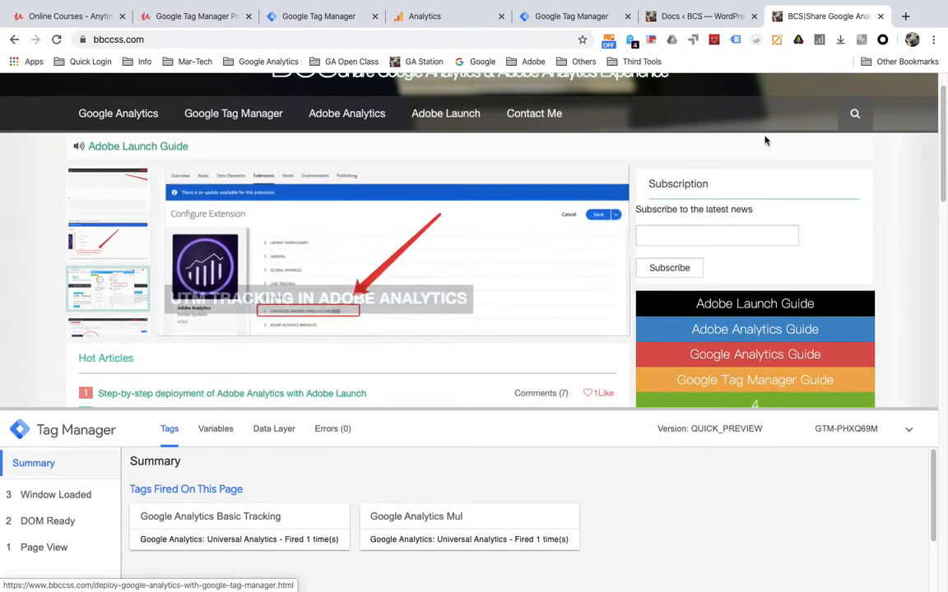
- Submit the subscription form with a saved email and open the Form Submit event in preview
click(665, 268)
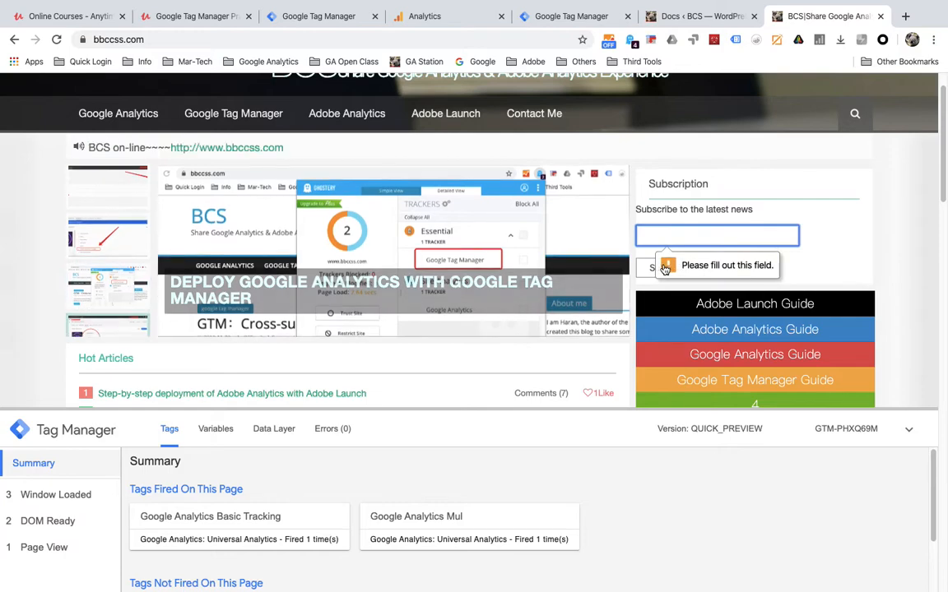
key(ctrl+space)
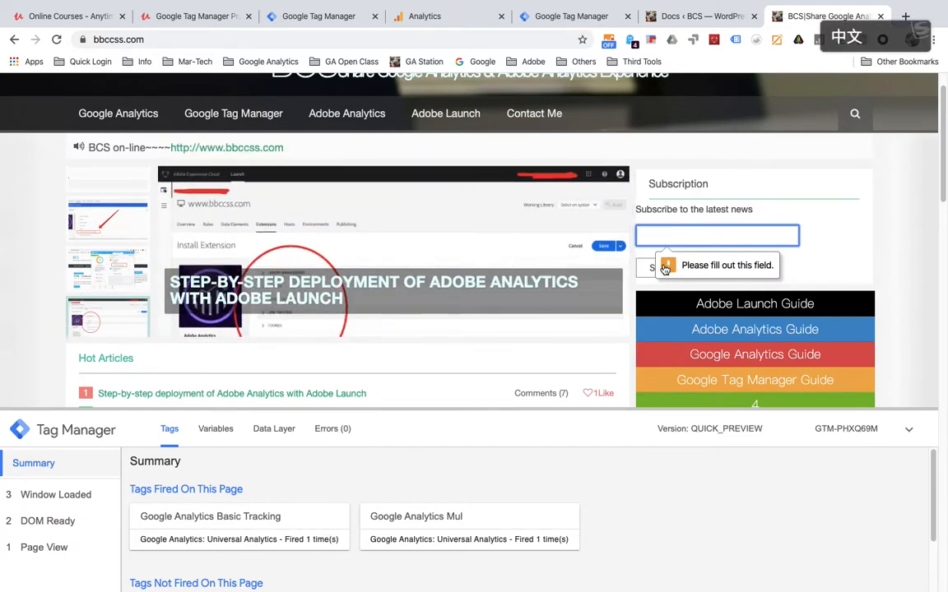
text(hy)
key(Escape)
key(ctrl+space)
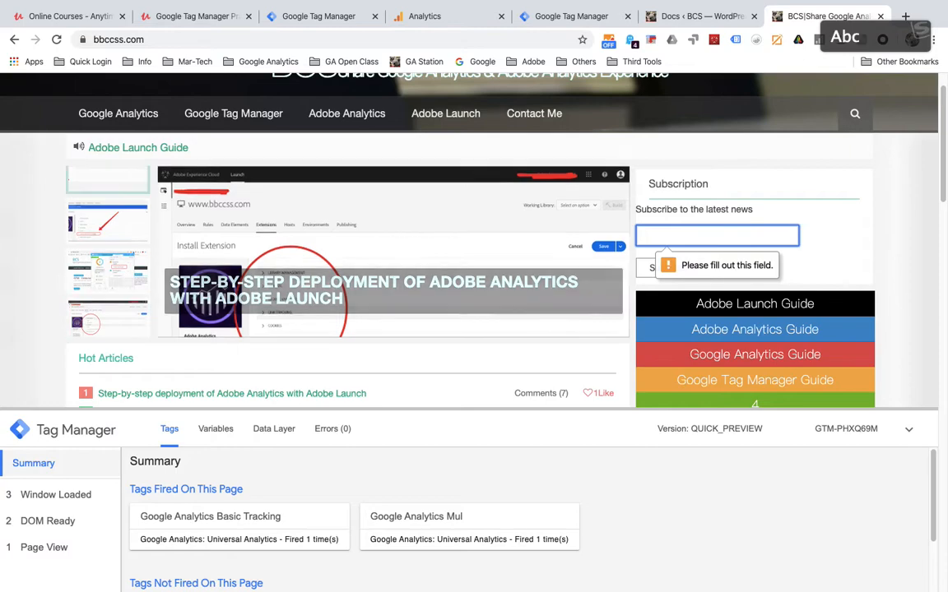
click(681, 265)
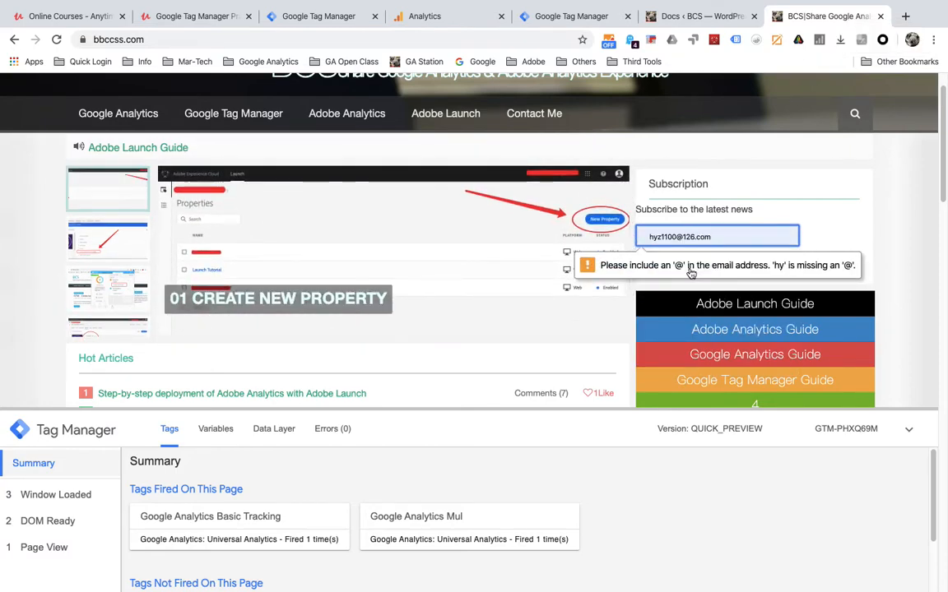
click(684, 269)
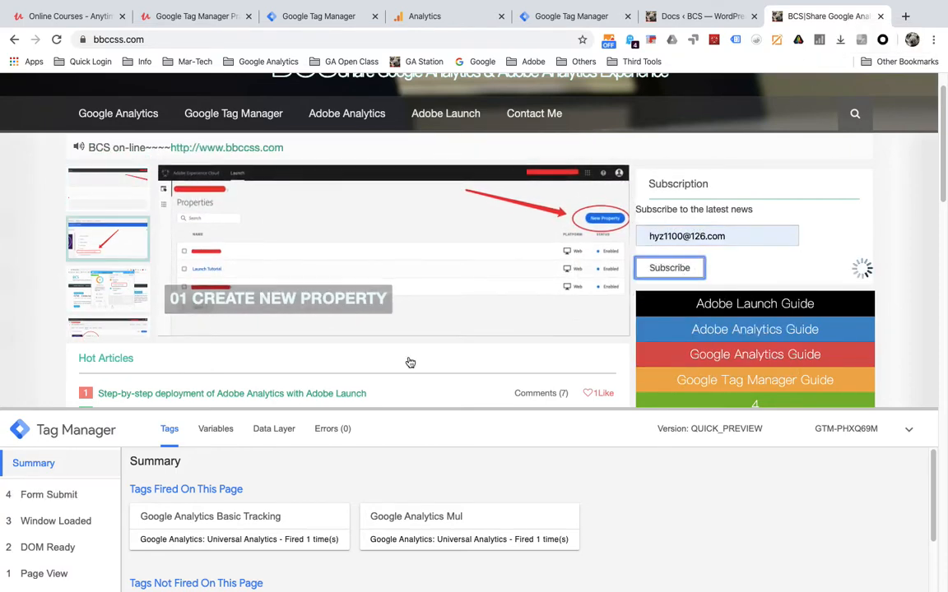
click(38, 503)
scroll(228, 509, down, 2)
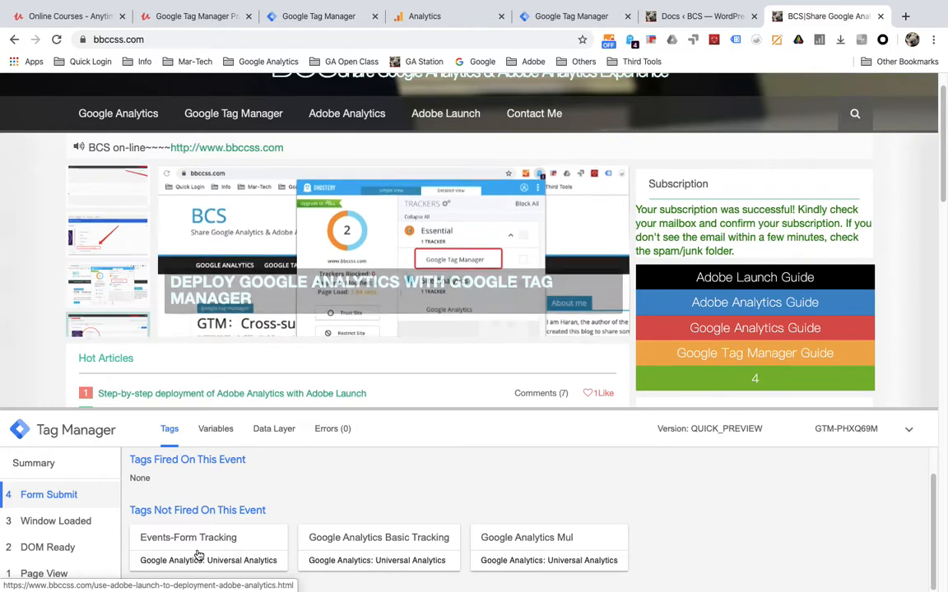
- Open Events-Form Tracking's details and resize the debug pane to read its failed Form Classes filter
click(197, 556)
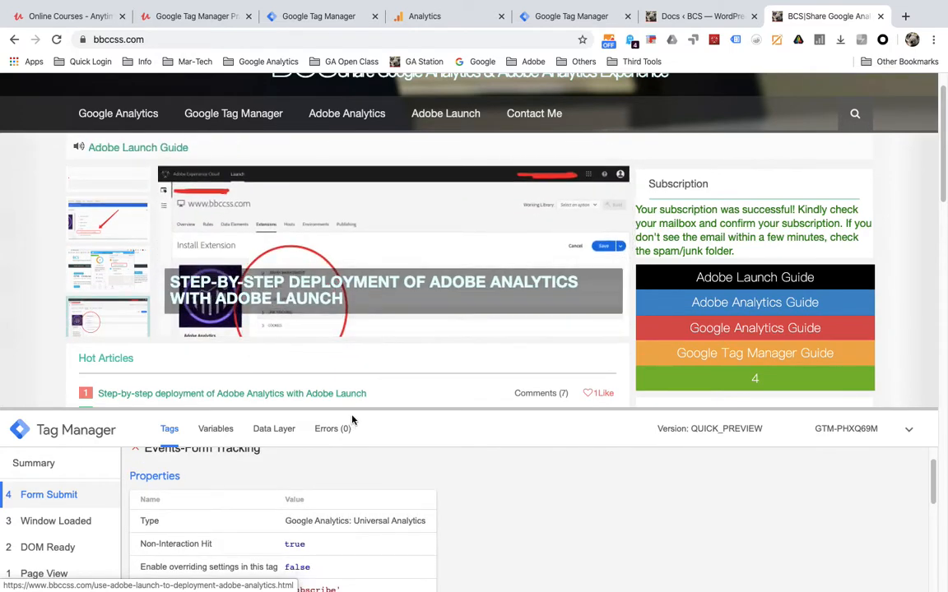
drag(351, 409, 365, 169)
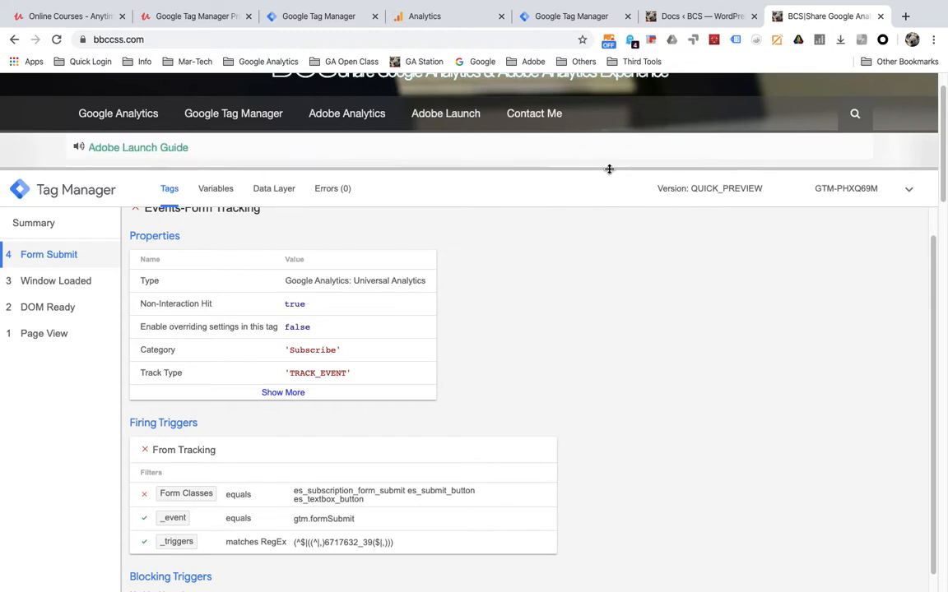
drag(608, 169, 611, 332)
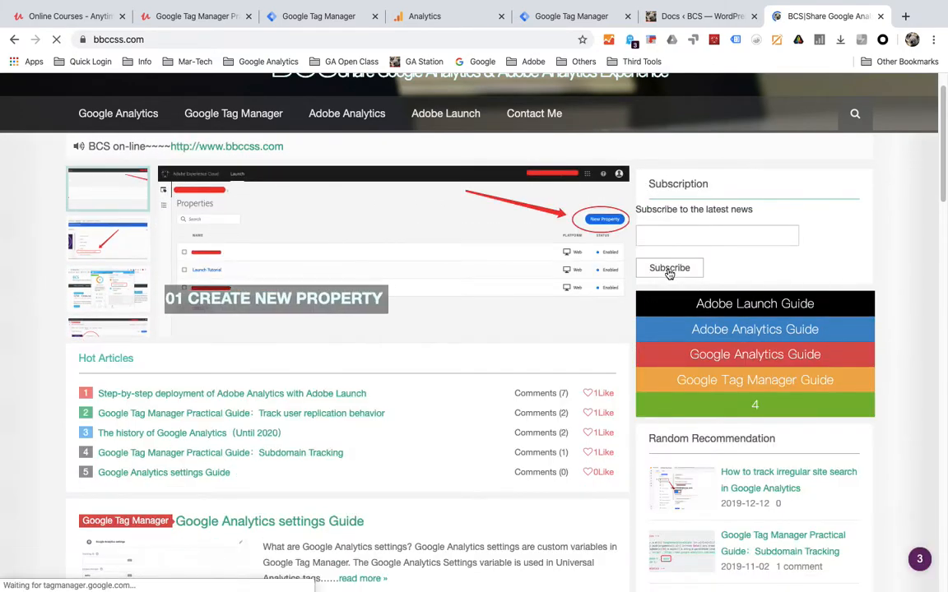
- Inspect the Subscribe button's markup and value attribute in DevTools, then return to Tag Manager
right_click(669, 273)
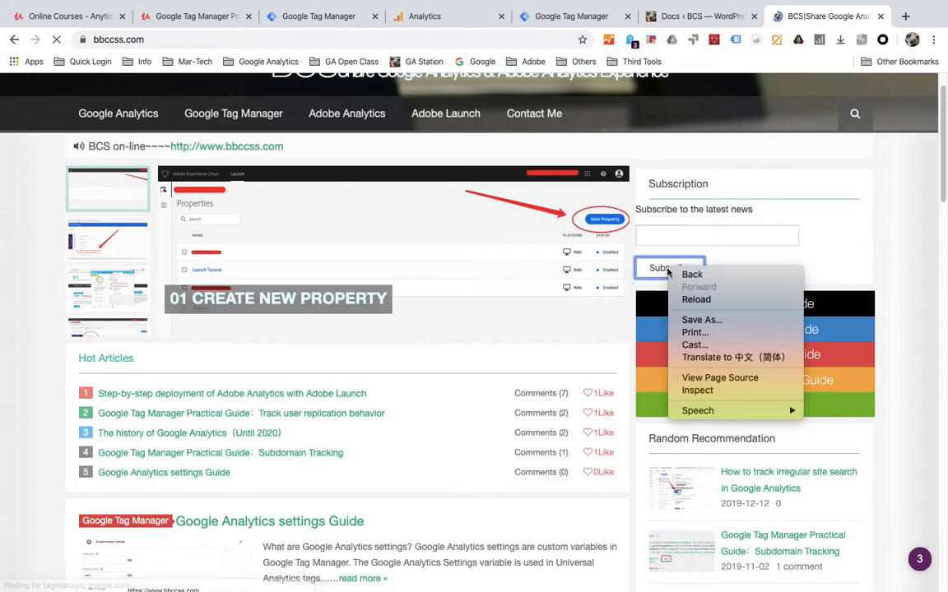
click(696, 391)
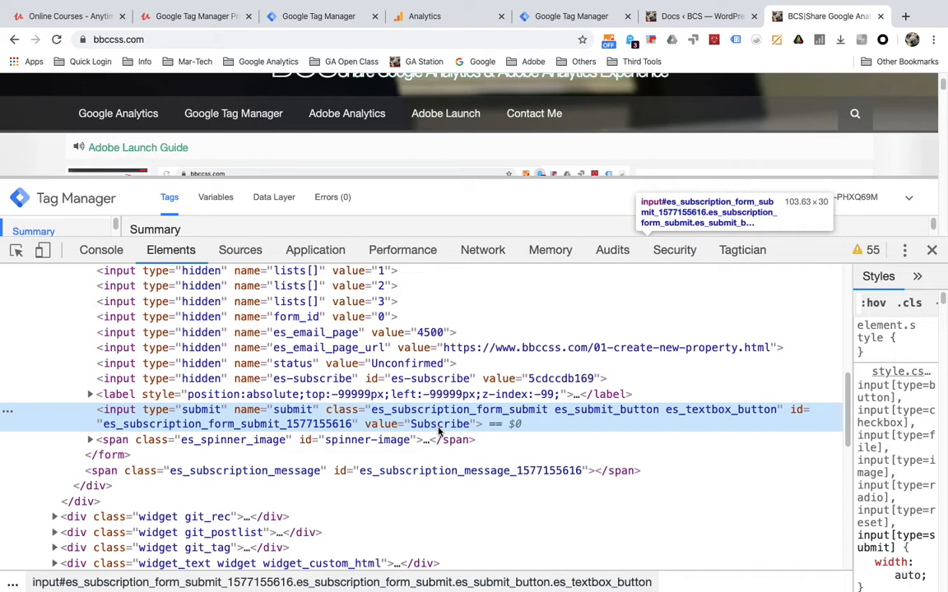
double_click(439, 425)
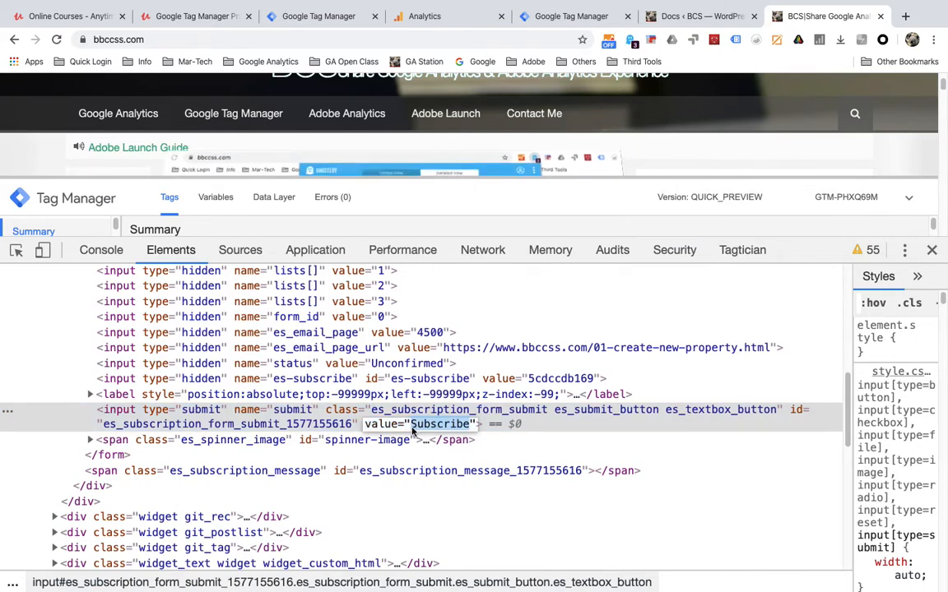
click(318, 25)
- Change the From Tracking trigger's condition to Form Text equals Subscribe
click(503, 350)
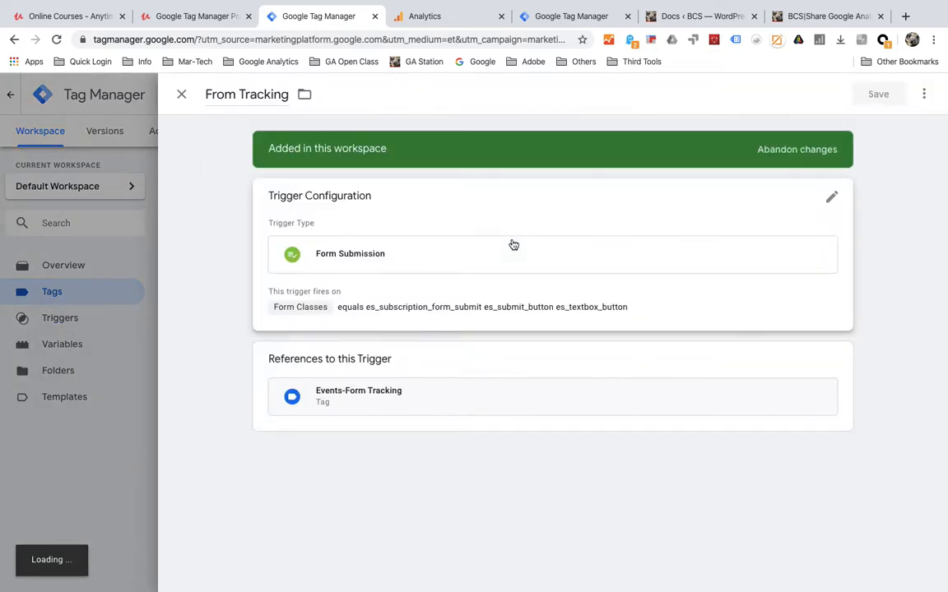
click(420, 272)
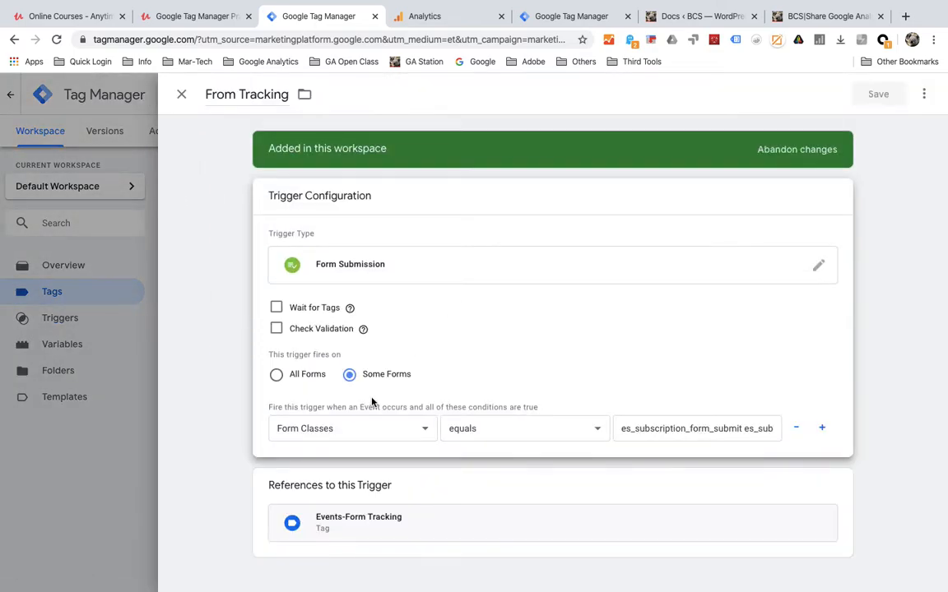
click(352, 428)
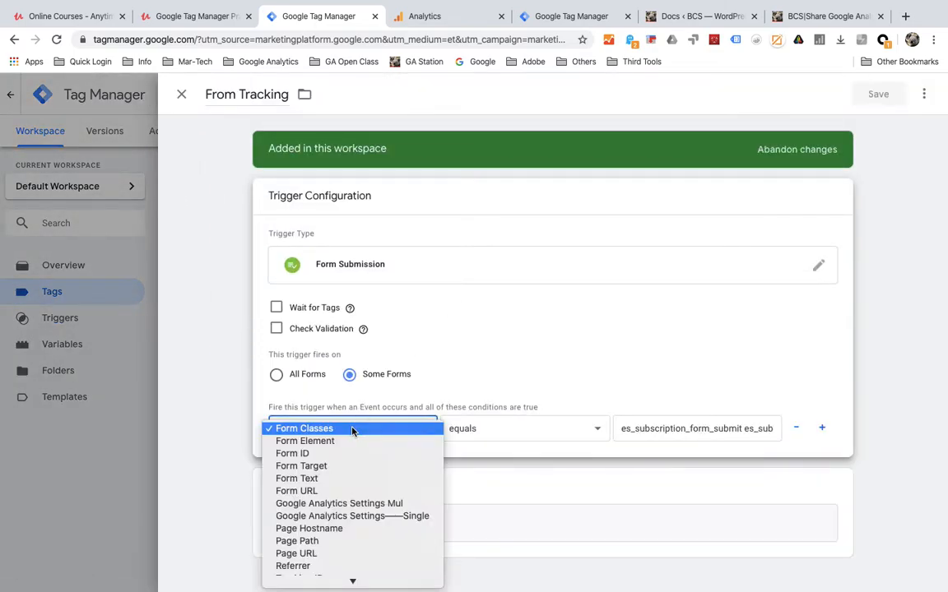
click(331, 478)
click(673, 428)
triple_click(673, 427)
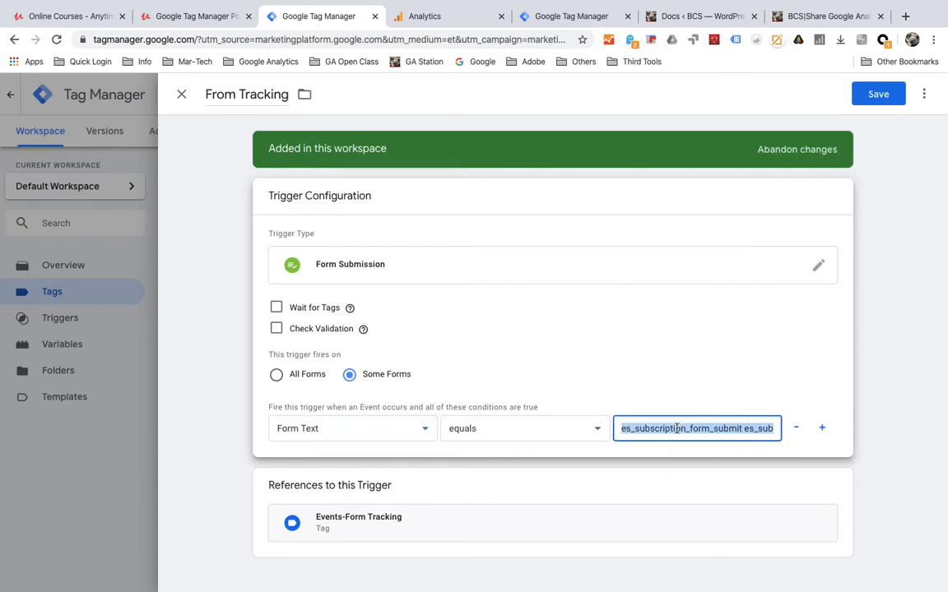
text(Subscribe)
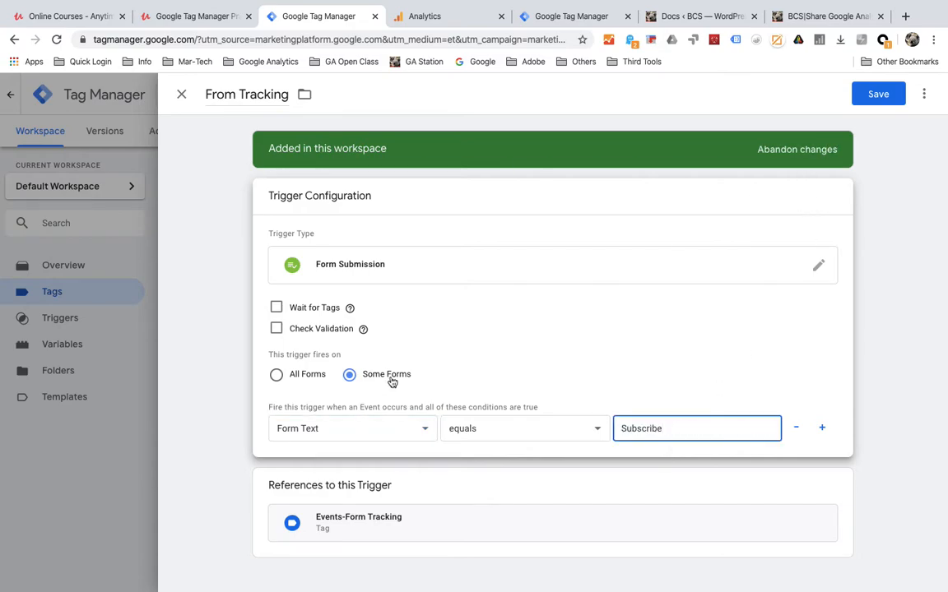
click(816, 17)
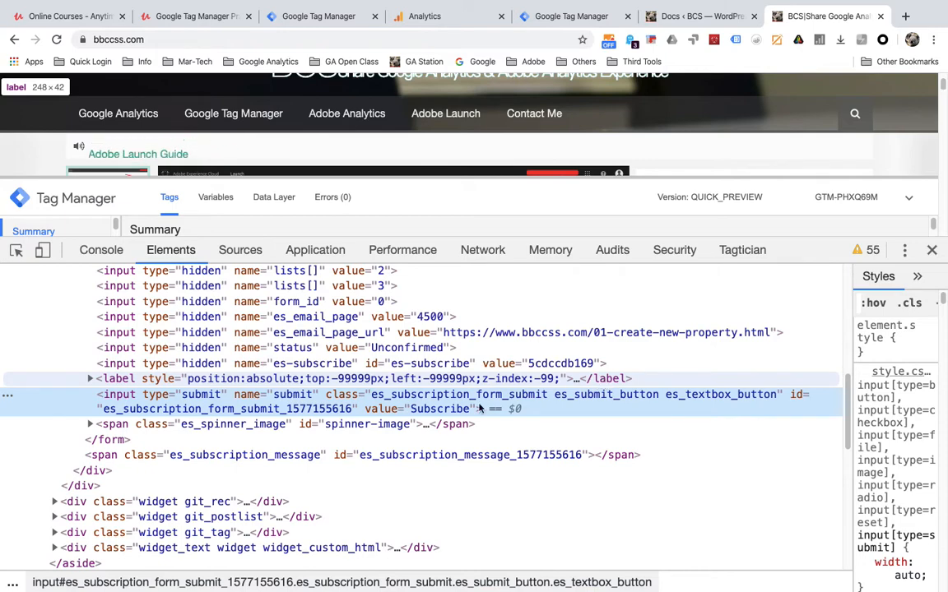
- Save the From Tracking trigger with its Form Text equals Subscribe condition
click(212, 21)
click(319, 17)
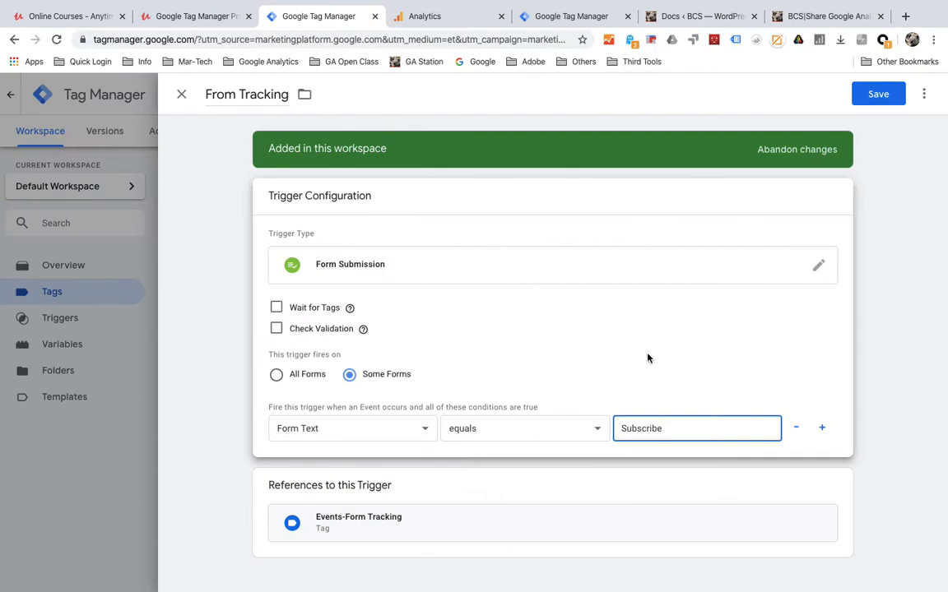
click(872, 104)
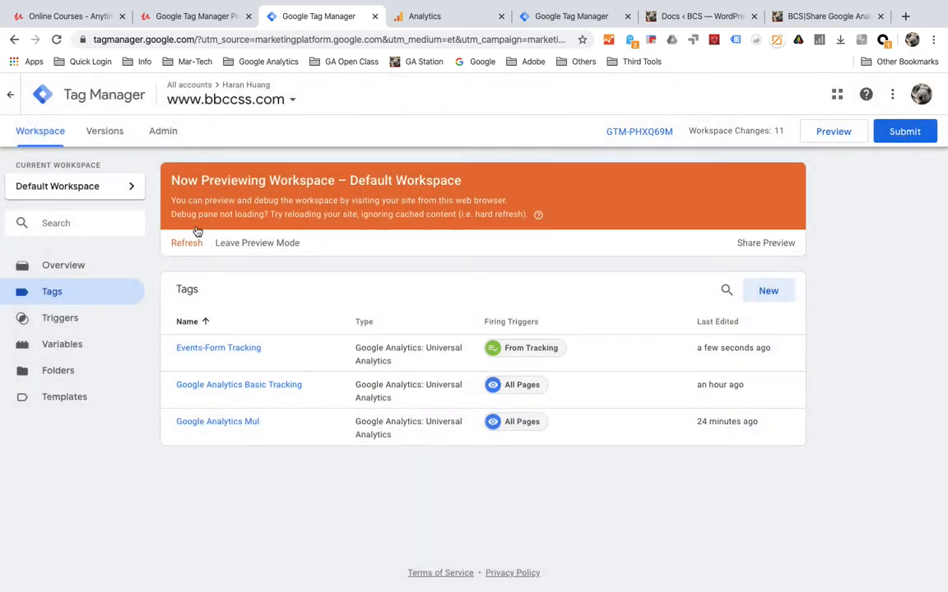
- Refresh the workspace preview and close DevTools on the site tab
click(175, 242)
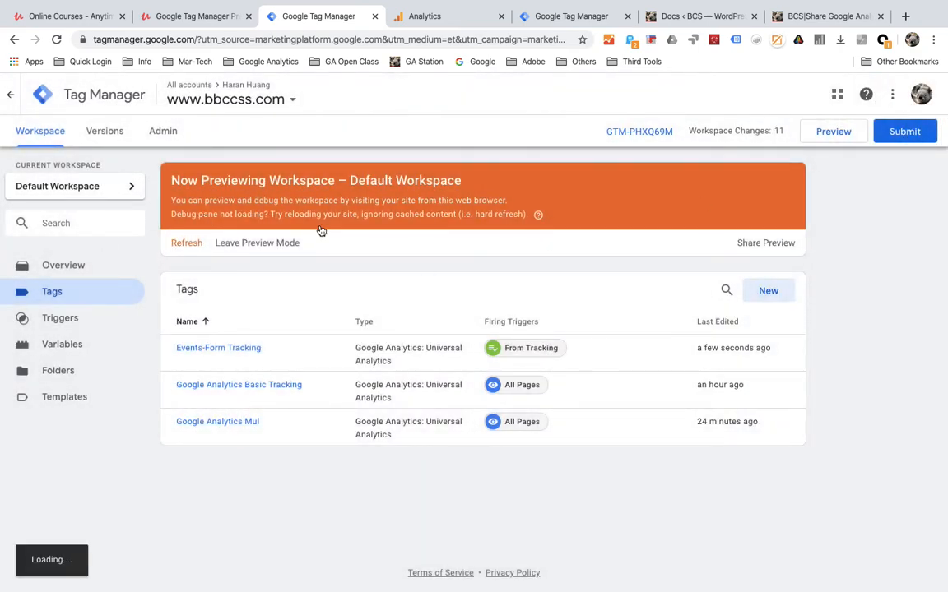
click(790, 16)
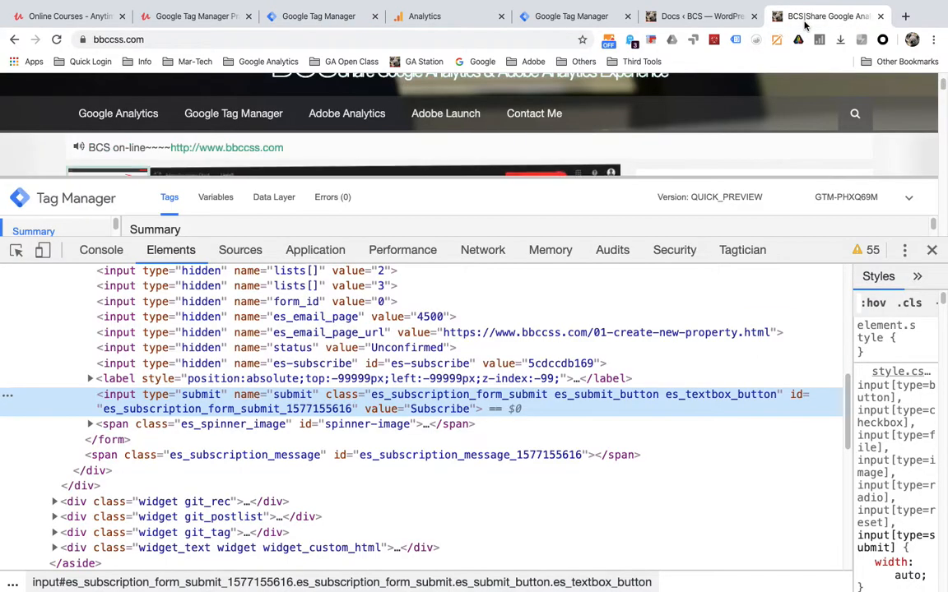
click(931, 249)
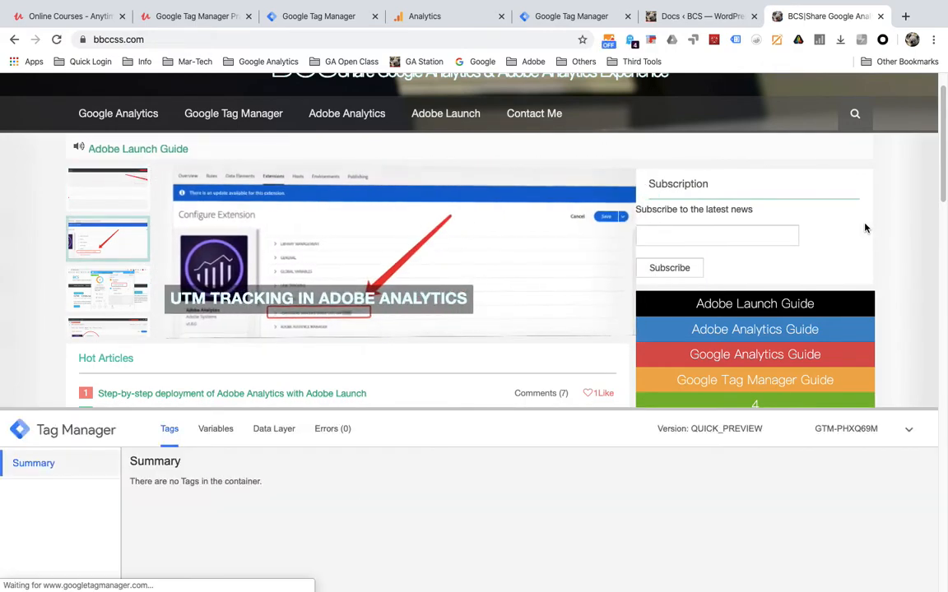
- Submit the subscription form again using a saved email address
click(682, 269)
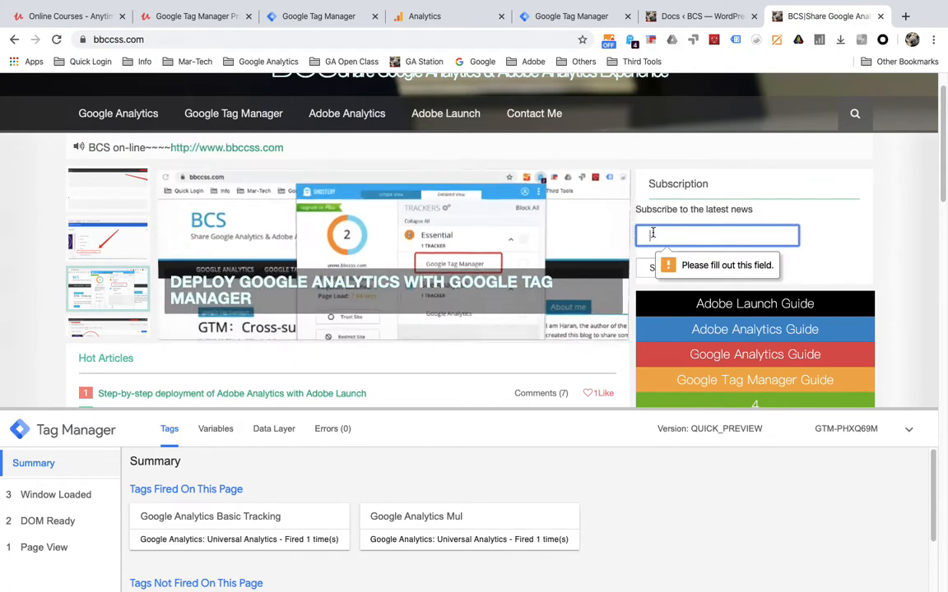
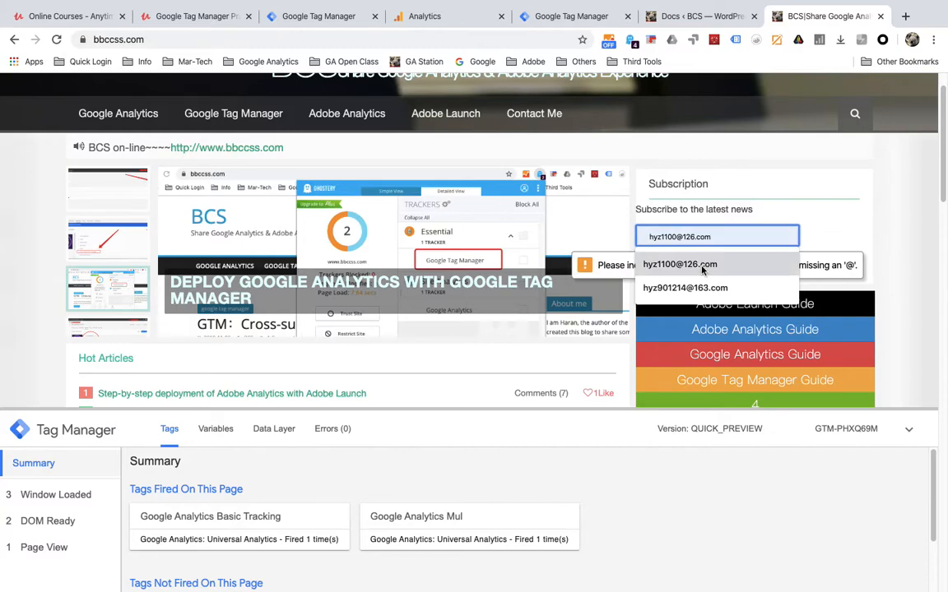
click(702, 266)
click(677, 269)
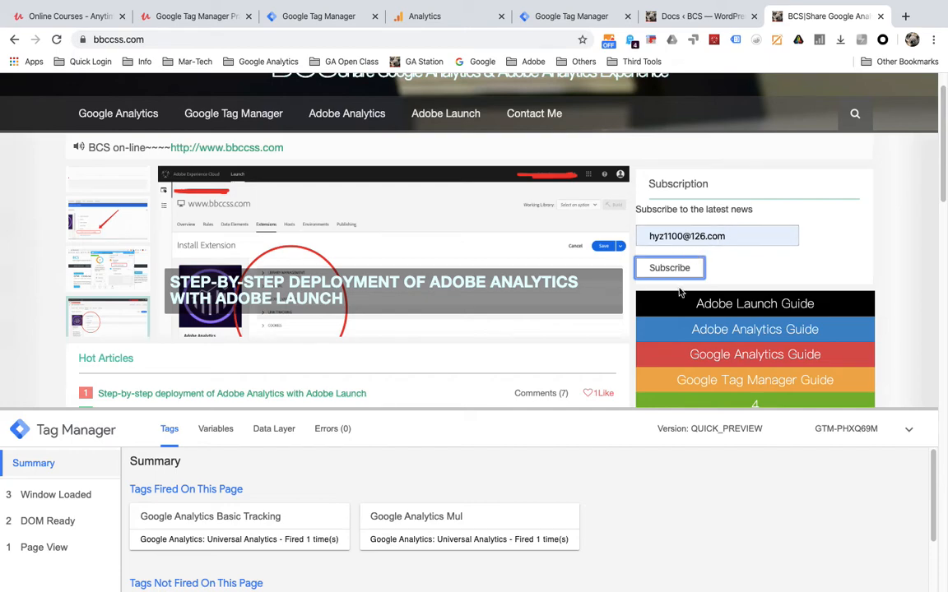
click(658, 269)
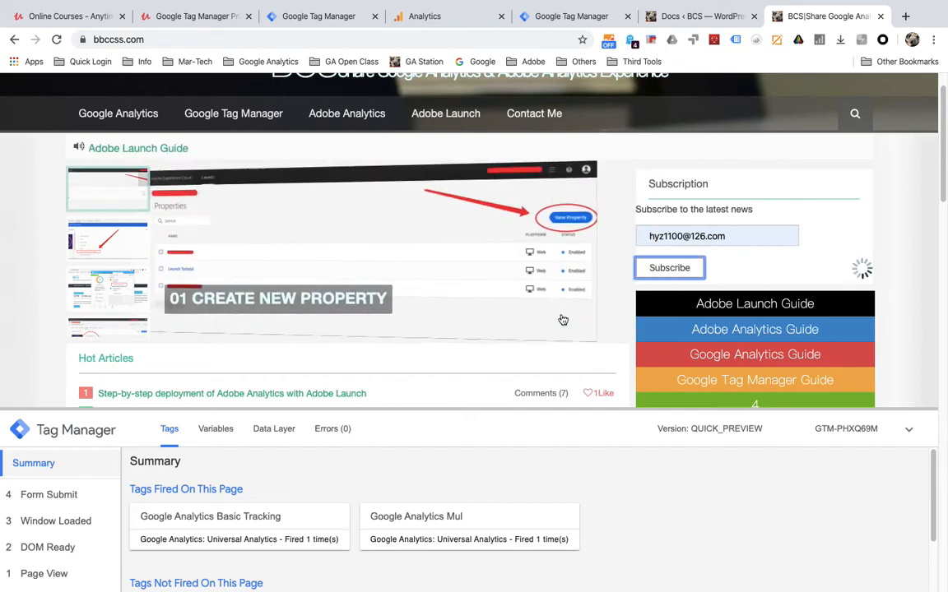
- Open the Form Submit event and Events-Form Tracking's card to see the failed Form Text condition
click(64, 492)
scroll(201, 513, down, 1)
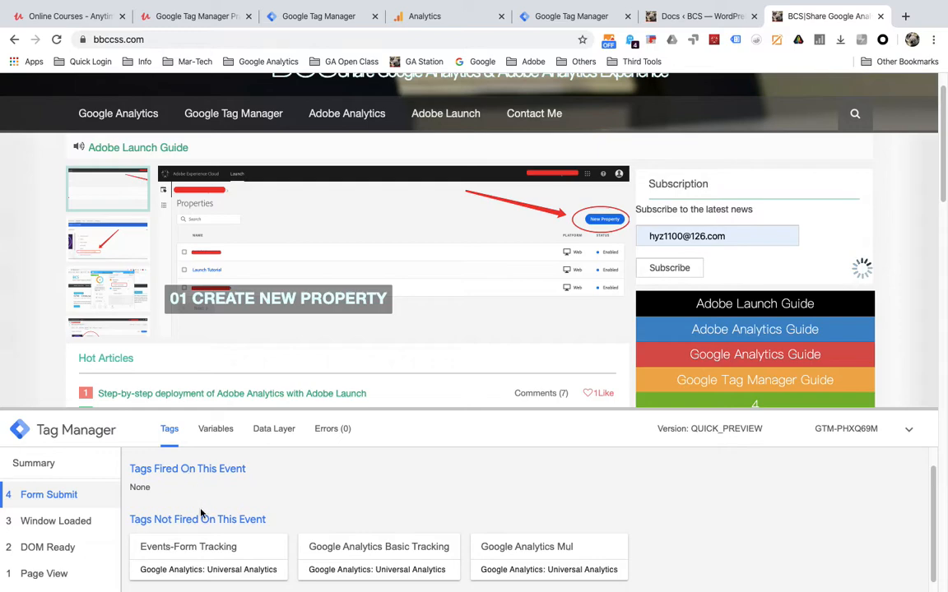
click(198, 547)
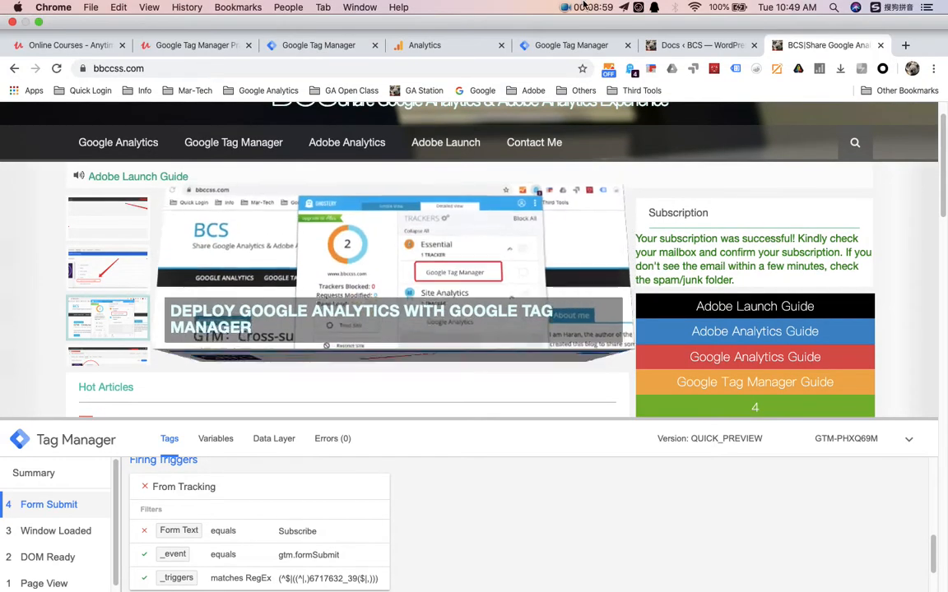
click(574, 7)
click(625, 24)
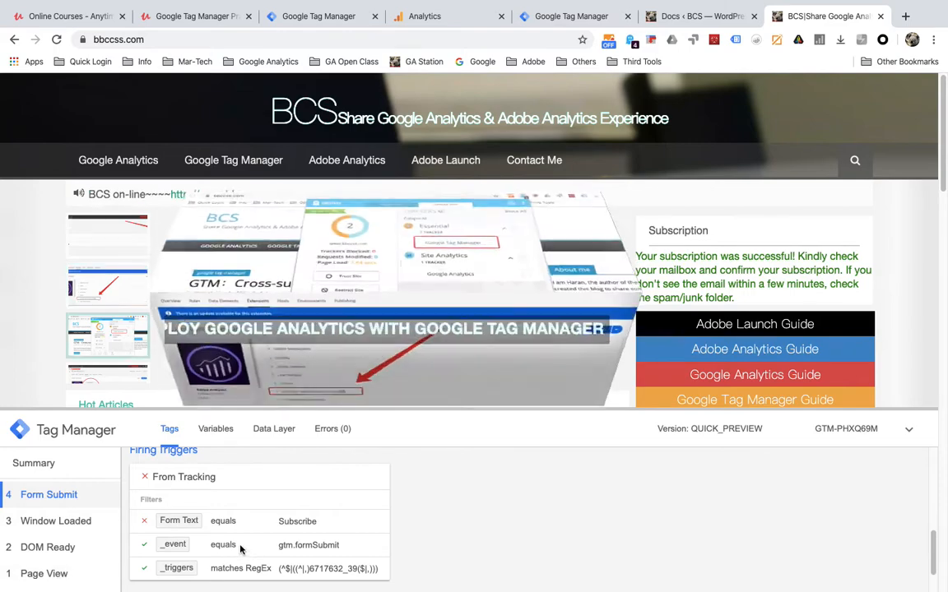
- Reload the site and inspect the Subscribe button's markup in DevTools
key(super+r)
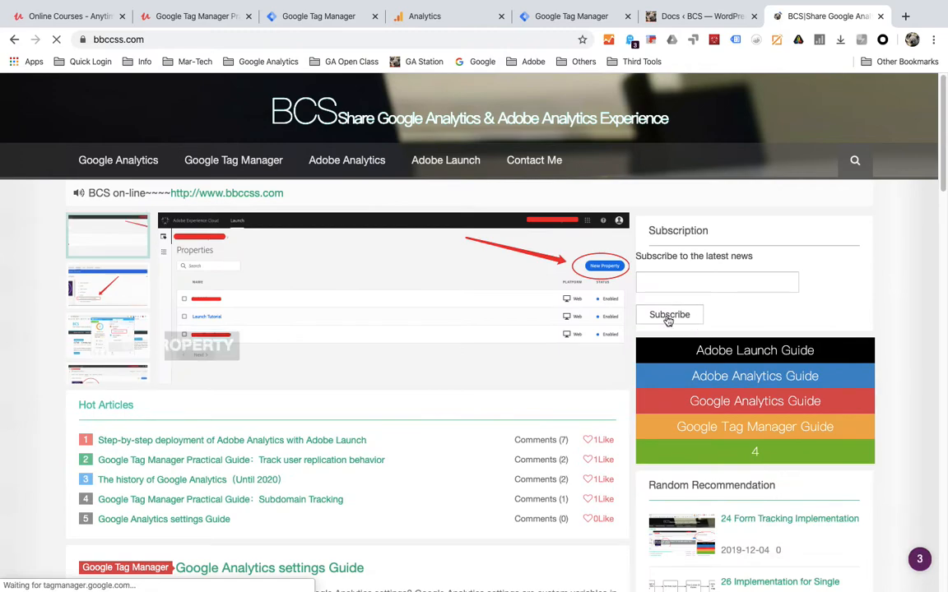
right_click(667, 315)
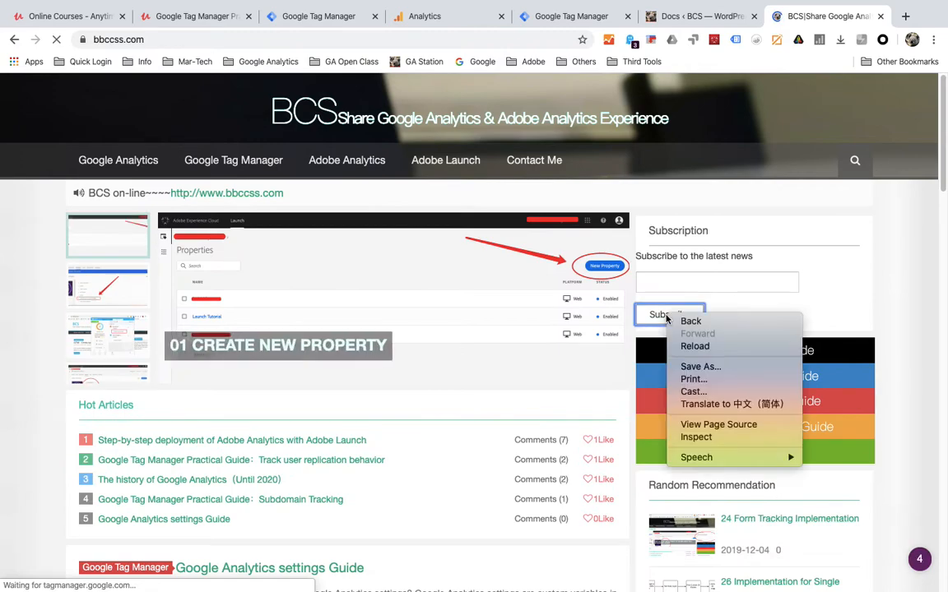
click(699, 437)
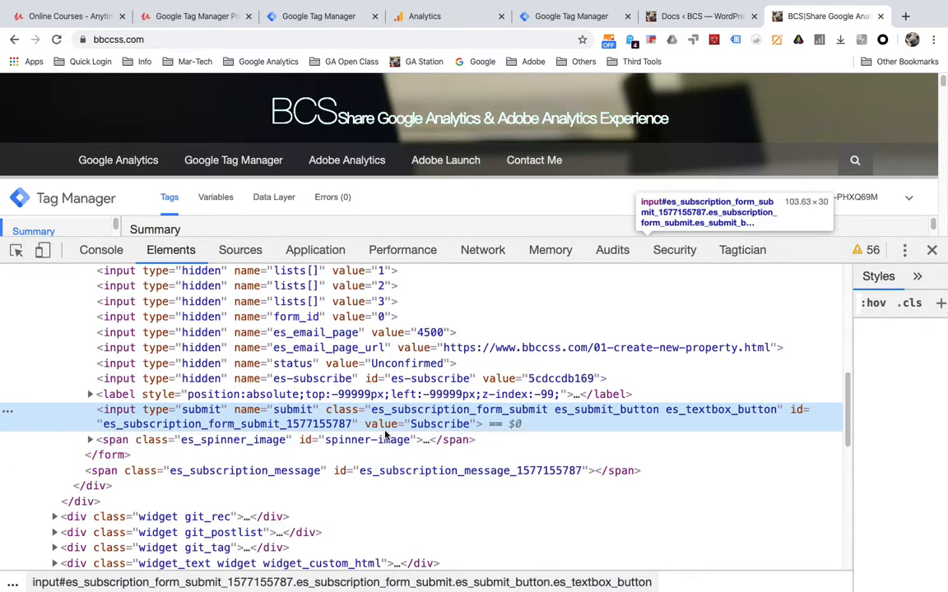
scroll(403, 411, up, 4)
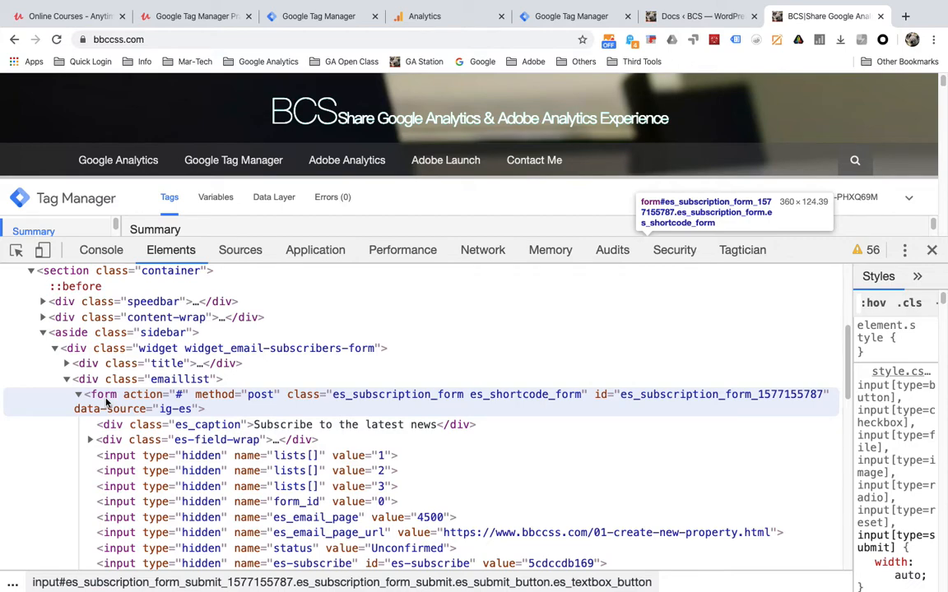
- Copy the form's class value 'es_subscription_form es_shortcode_form' and return to Tag Manager
double_click(406, 397)
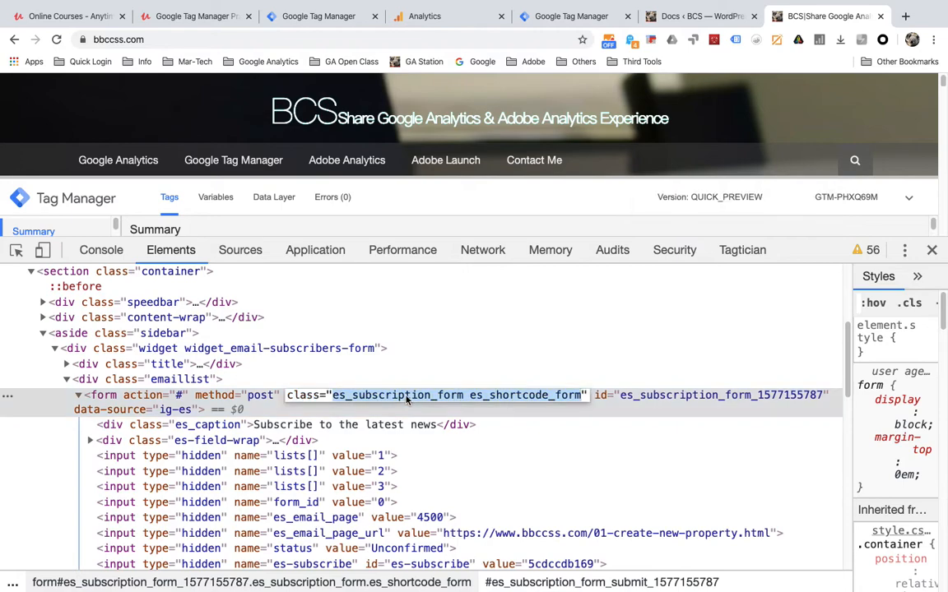
right_click(406, 397)
click(416, 454)
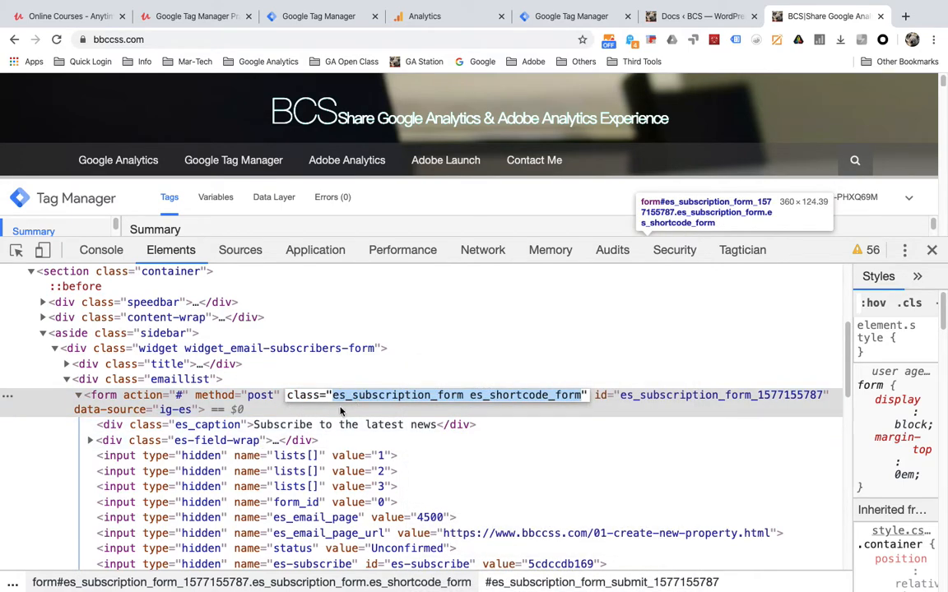
scroll(333, 396, down, 5)
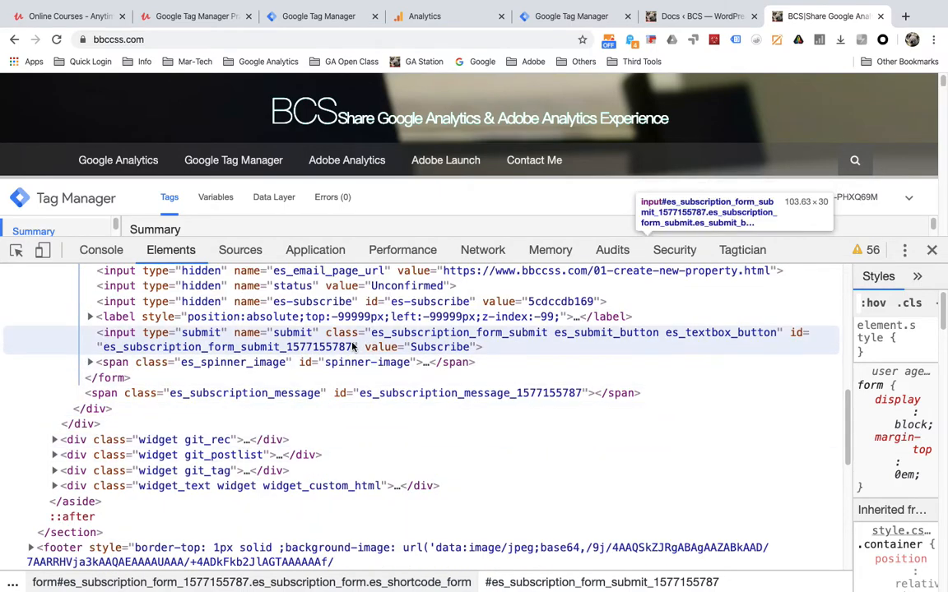
scroll(346, 352, up, 2)
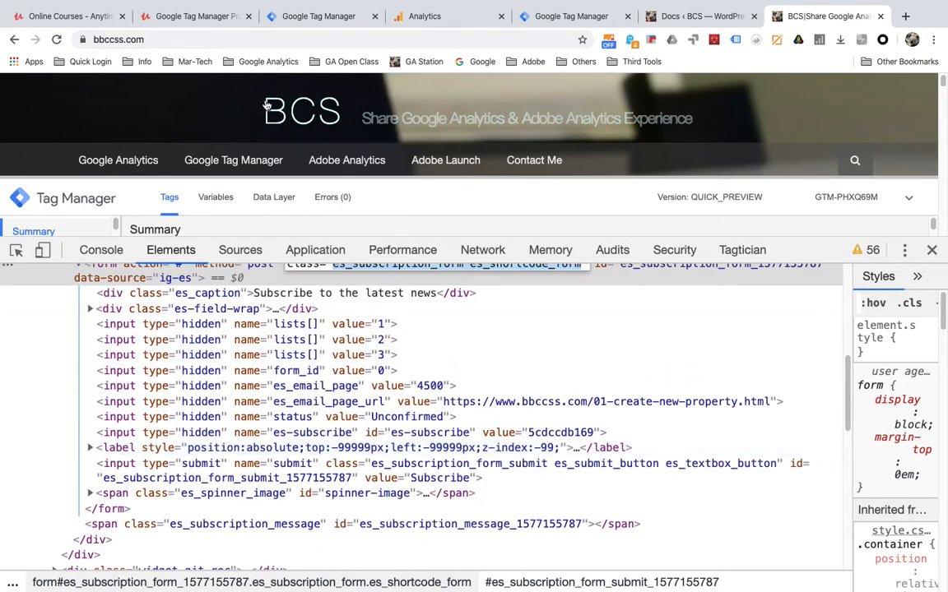
click(297, 17)
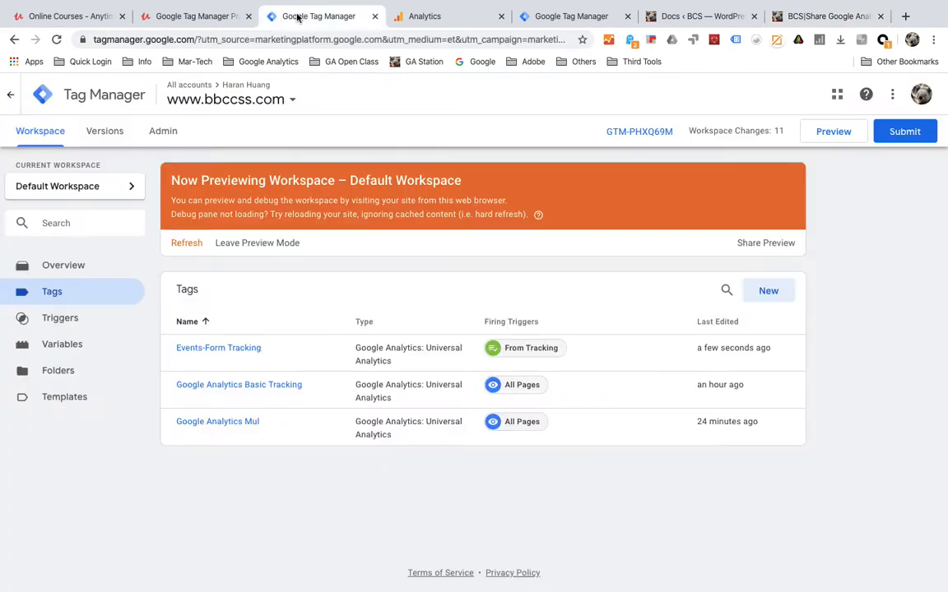
- Change the From Tracking trigger condition to Form Classes equals es_subscription_form es_shortcode_form
click(528, 345)
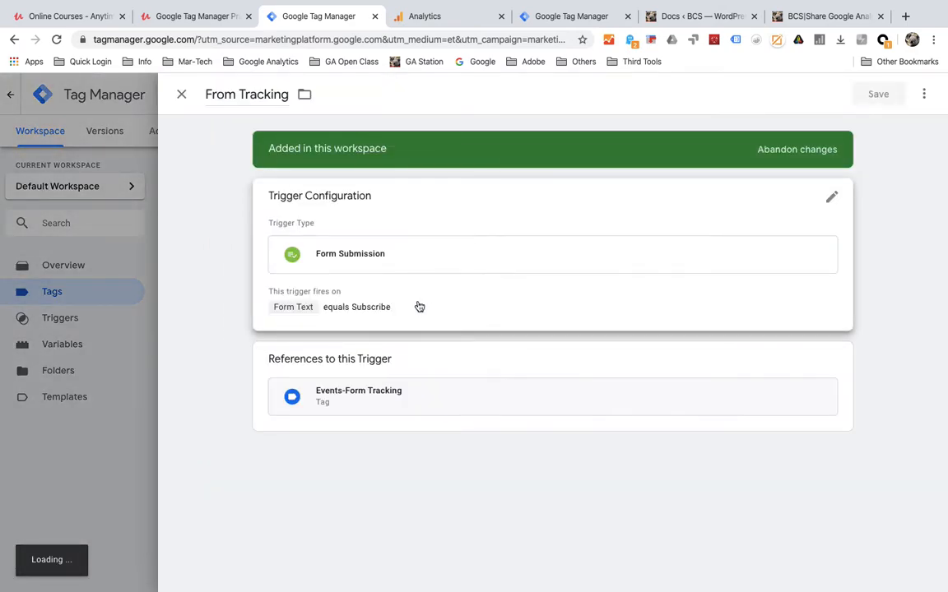
click(418, 307)
click(296, 429)
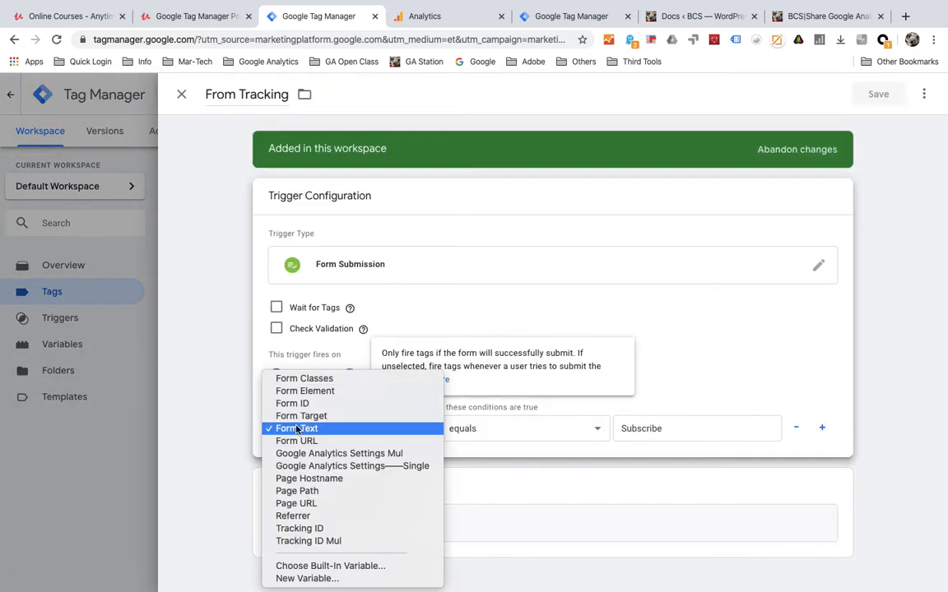
click(284, 380)
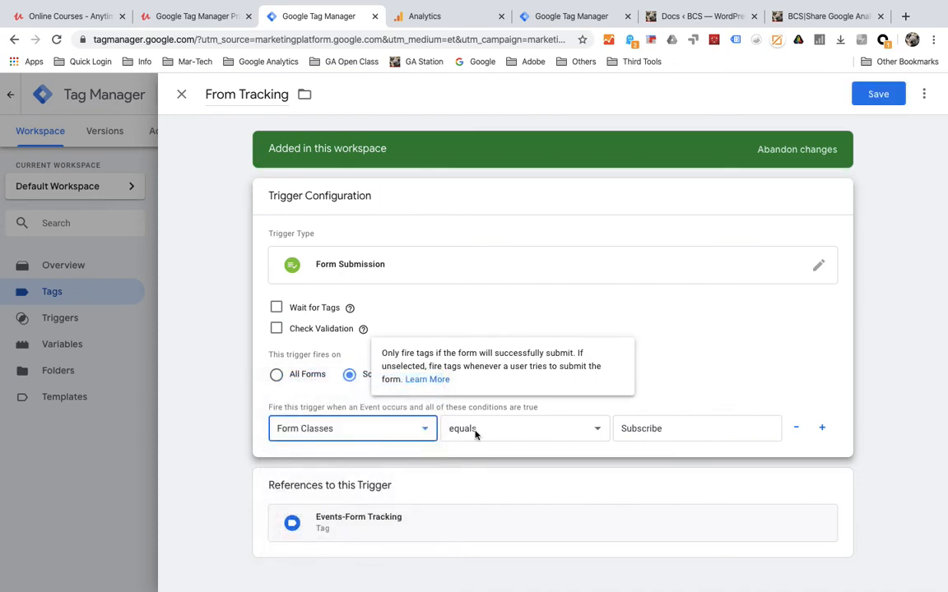
click(475, 435)
click(493, 426)
key(Tab)
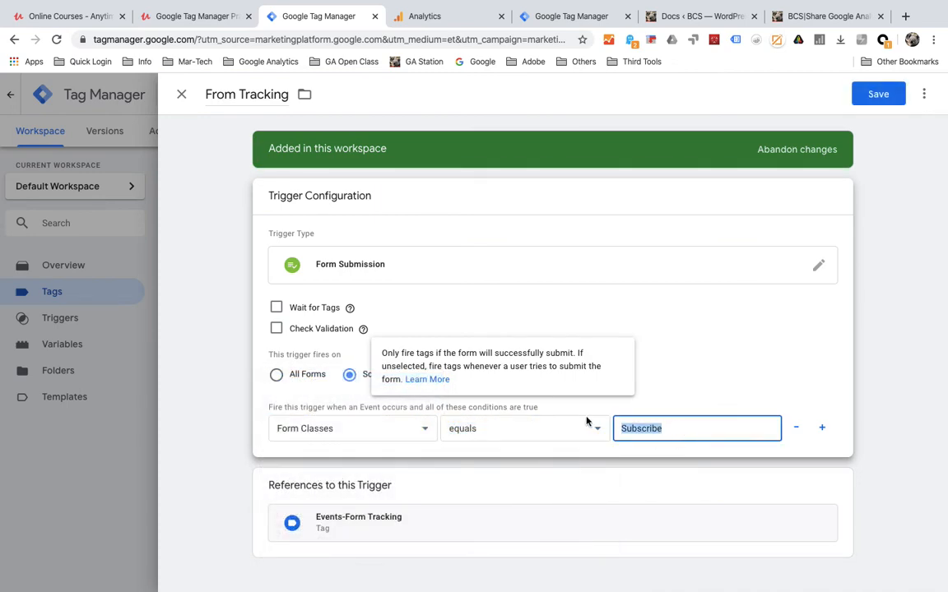
key(ctrl+v)
- Save the trigger, refresh the workspace preview, and go to the WordPress Docs page
click(877, 94)
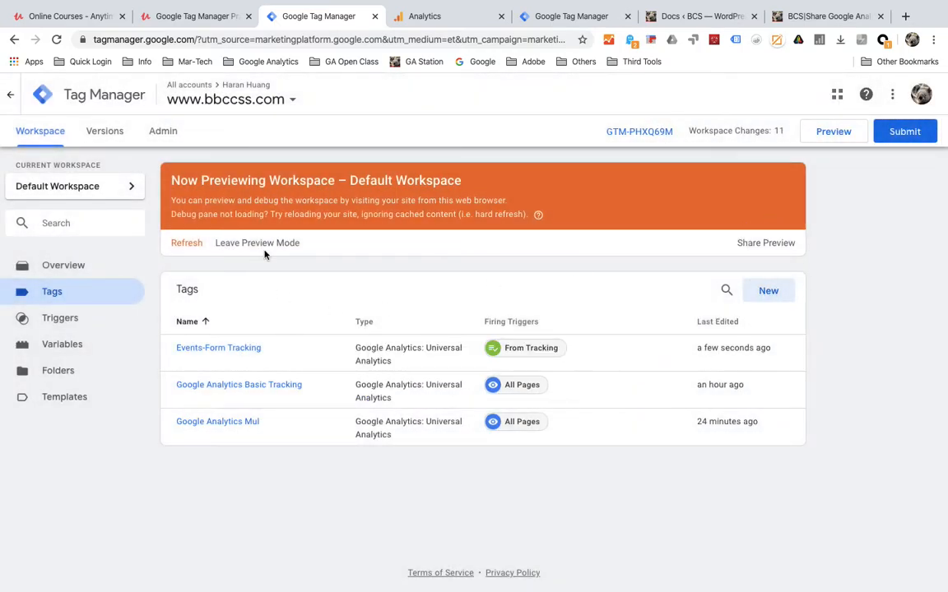
click(187, 244)
click(699, 16)
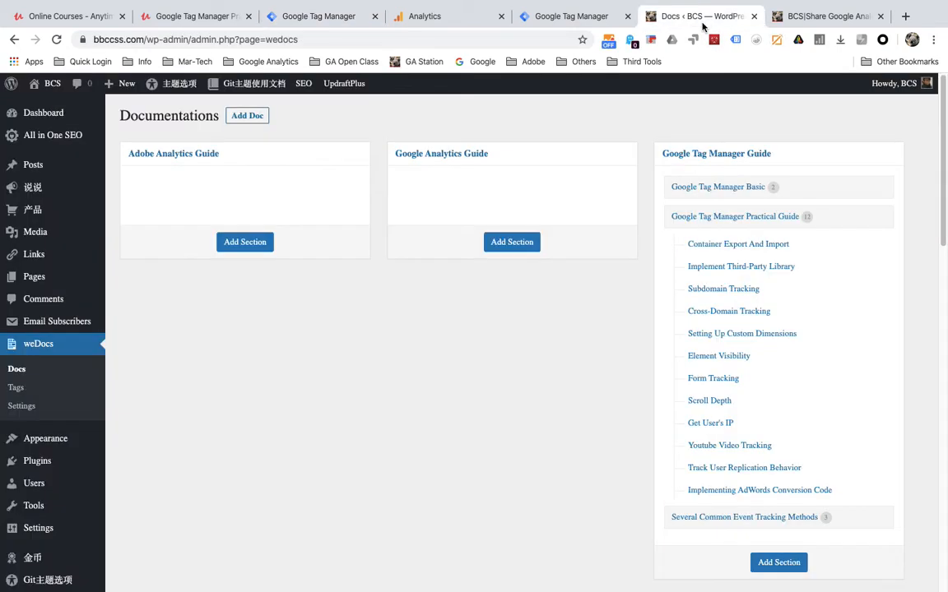
- On the BCS site, fill the subscription email from a saved address and submit the form
click(807, 17)
click(932, 249)
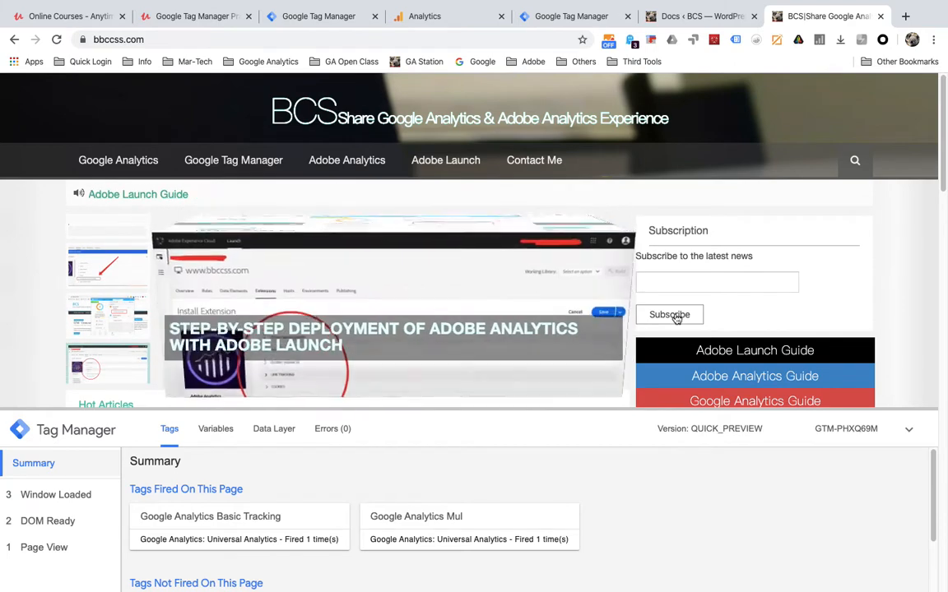
click(676, 318)
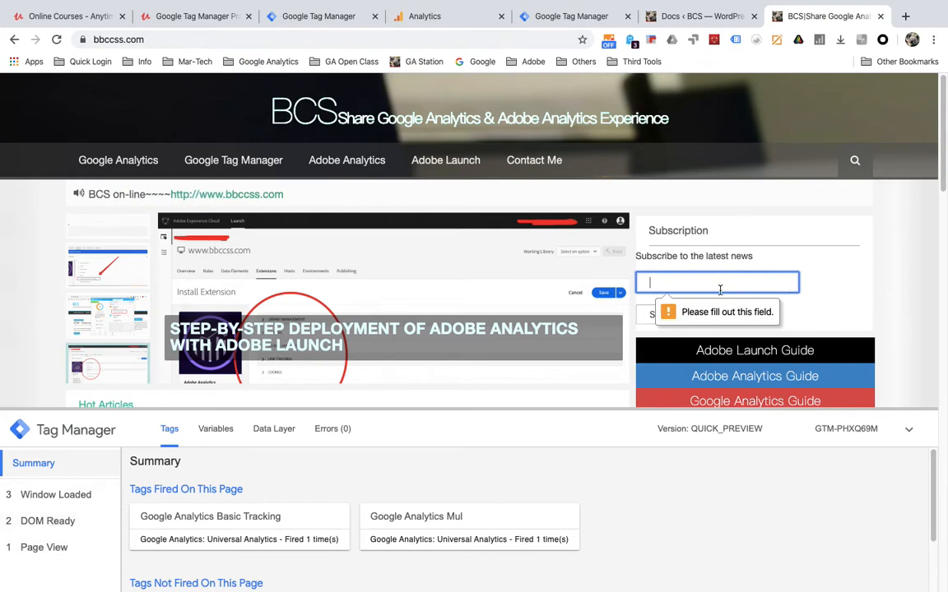
click(668, 281)
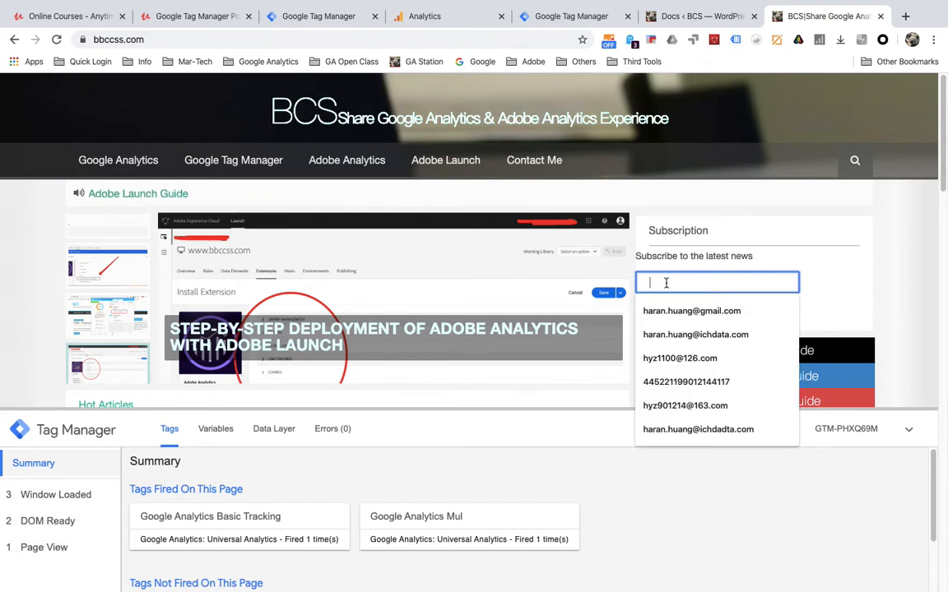
click(687, 360)
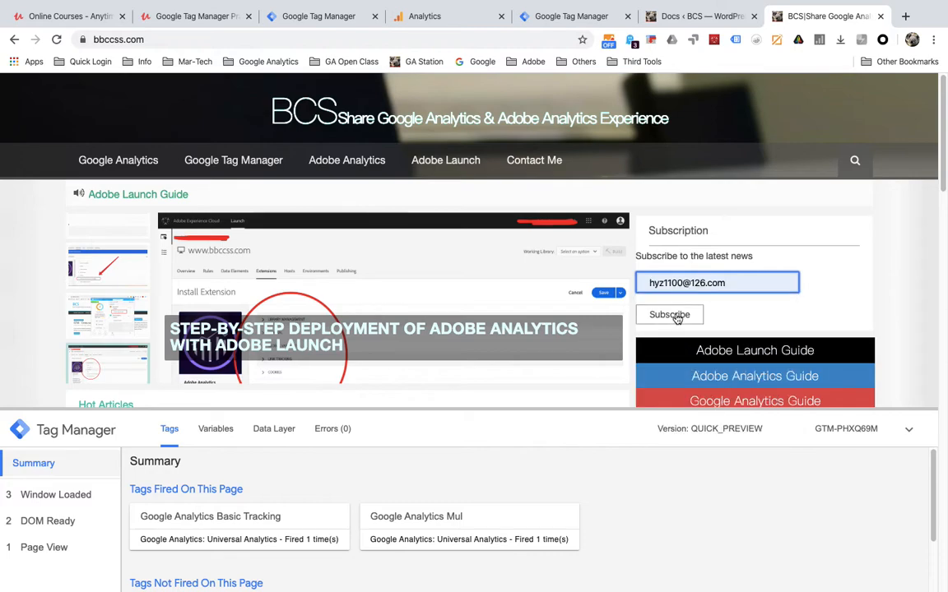
click(673, 316)
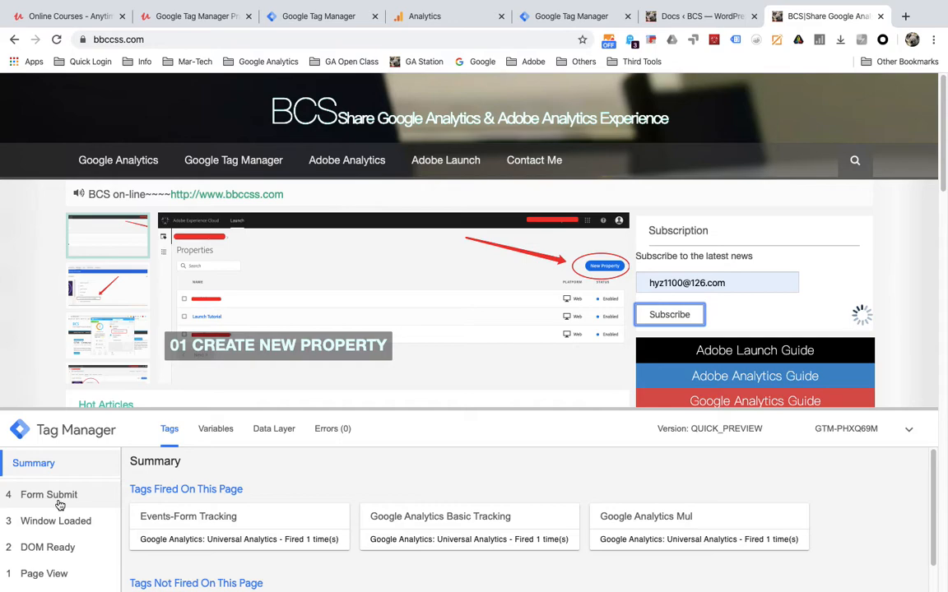
- Verify in the debug pane that Events-Form Tracking fired on Form Submit
click(57, 498)
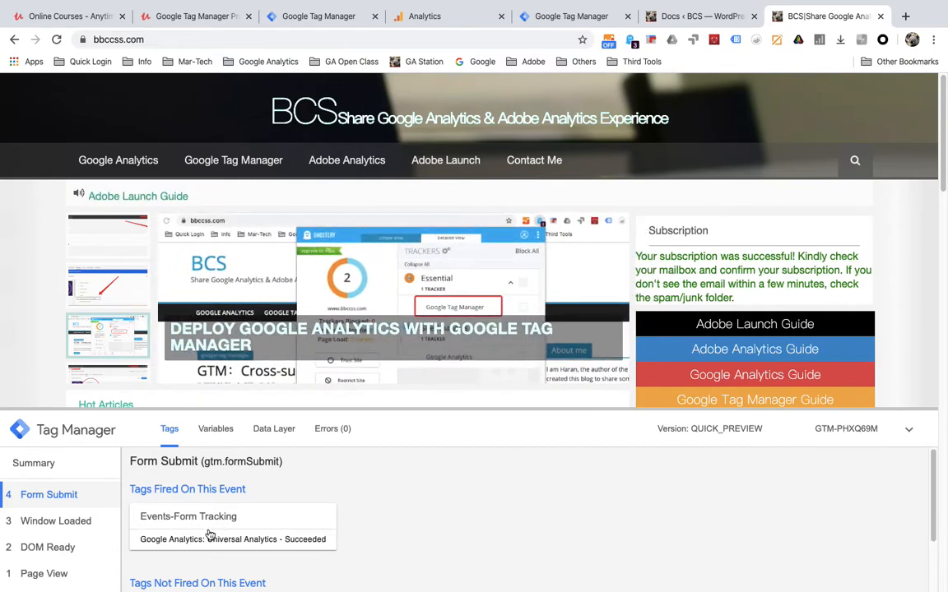
click(209, 533)
scroll(209, 526, down, 5)
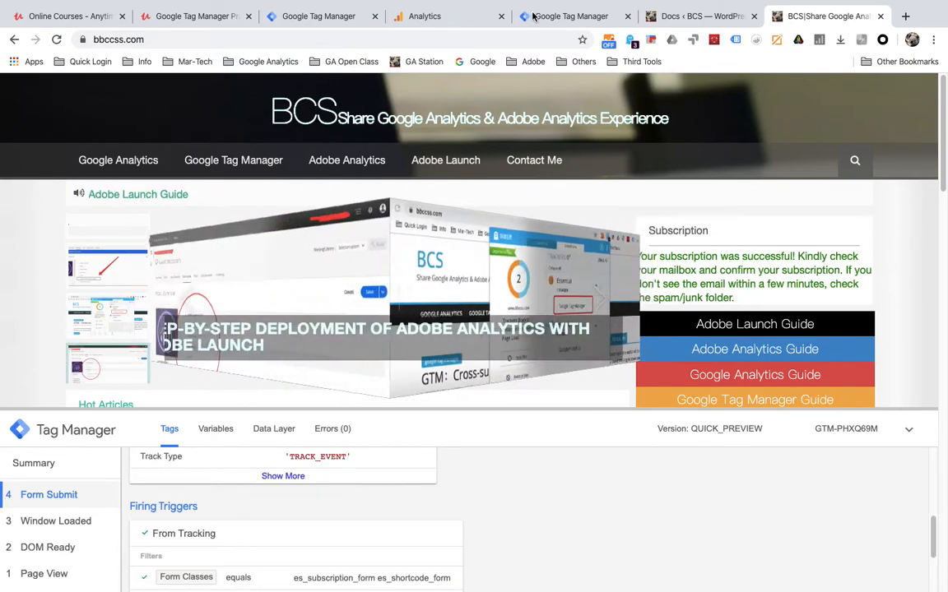
click(451, 18)
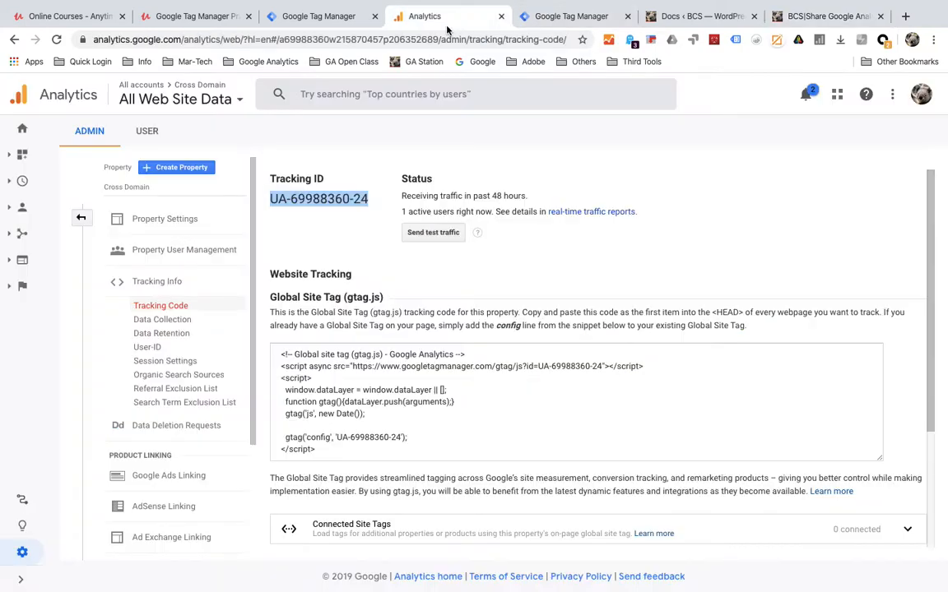
- Check Realtime Events (last 30 min) in the BCS All Web Site Data view for the Subscribe event
click(21, 208)
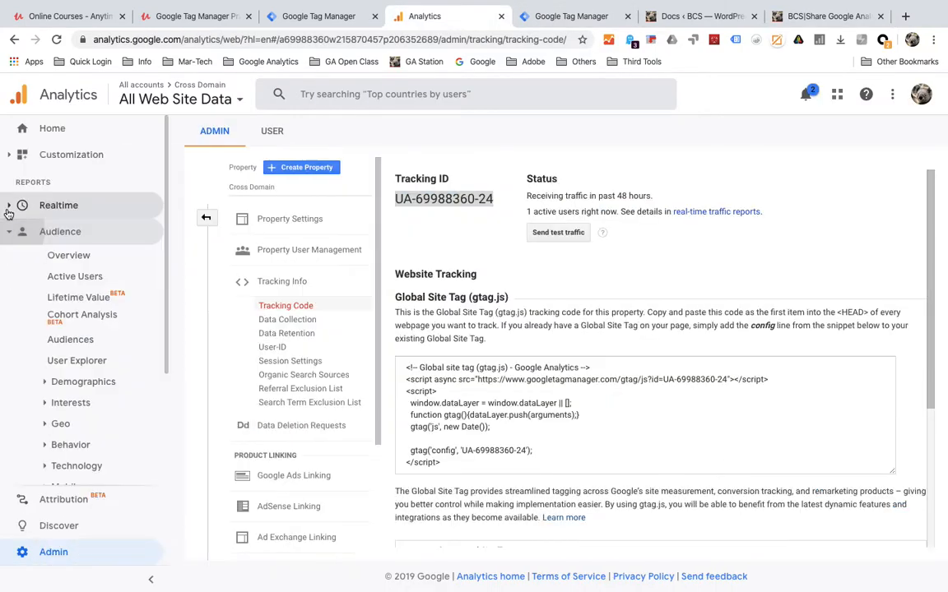
click(61, 205)
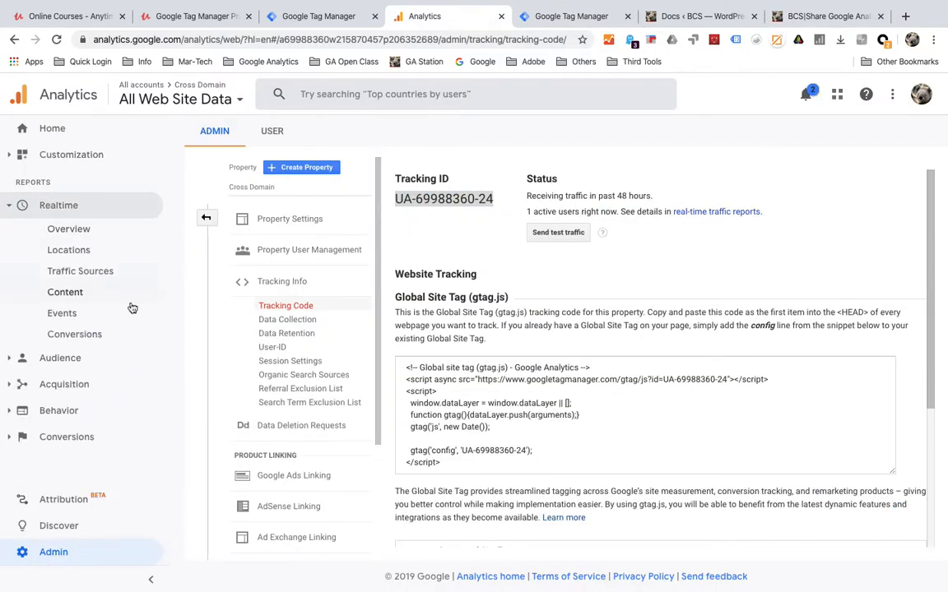
click(78, 319)
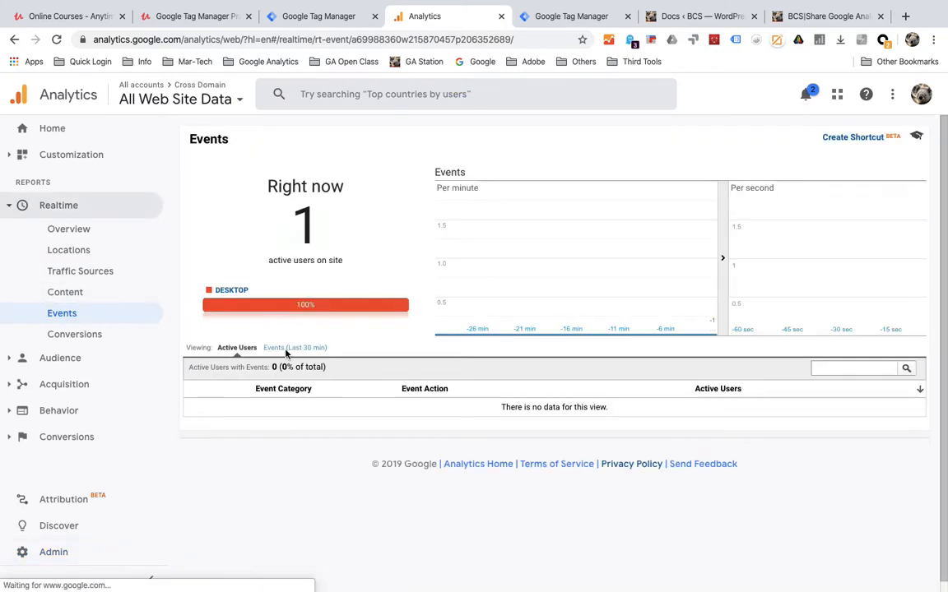
click(282, 346)
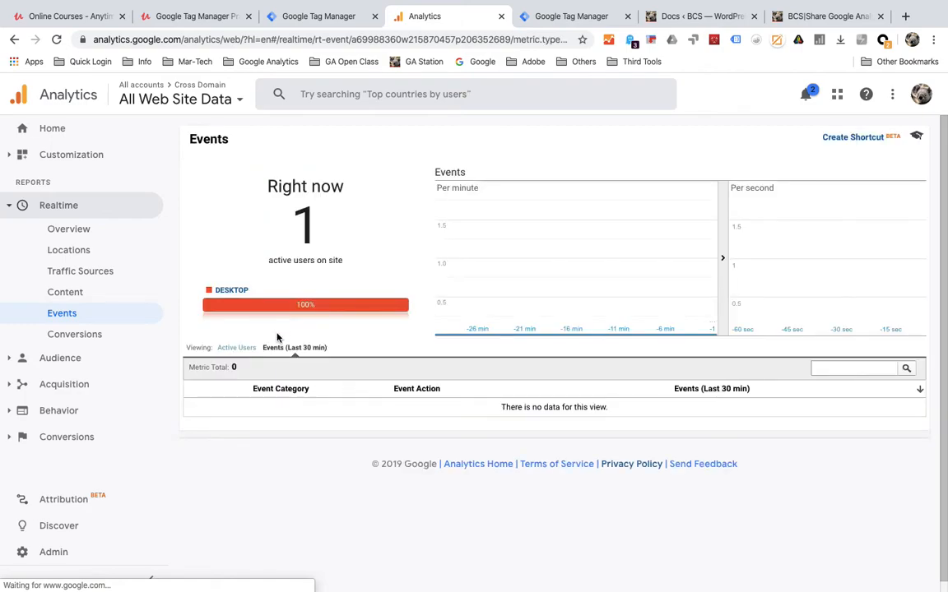
click(182, 107)
click(172, 237)
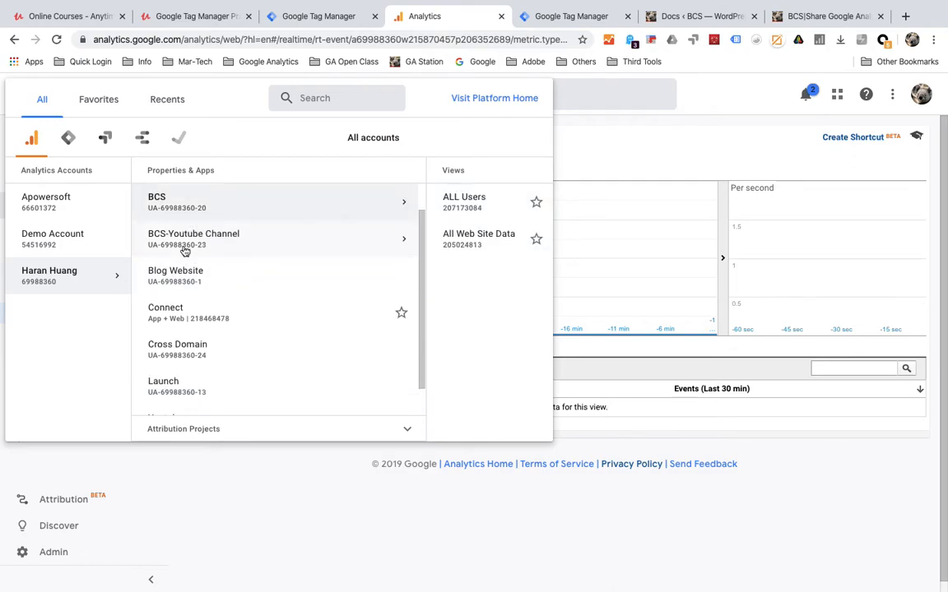
click(322, 237)
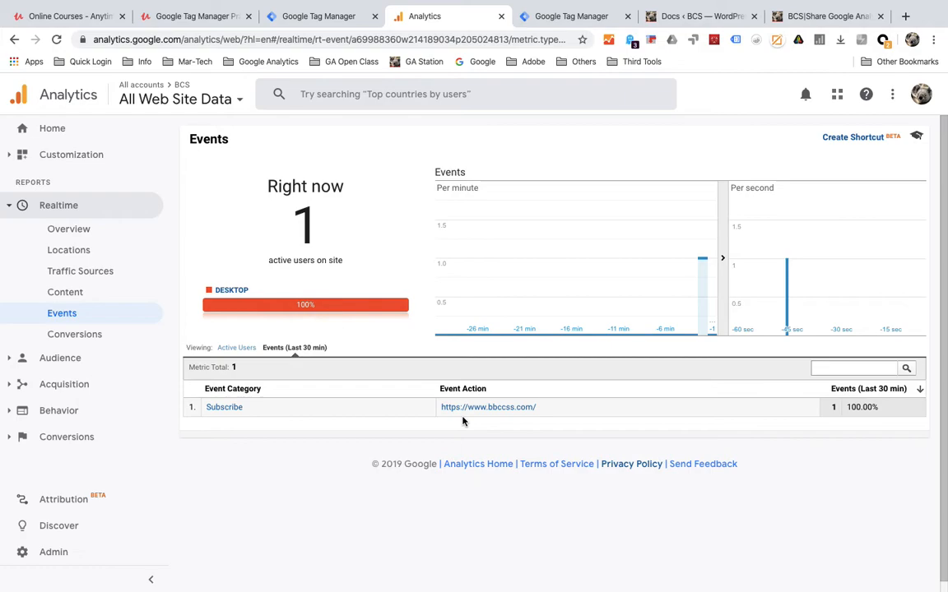
click(802, 15)
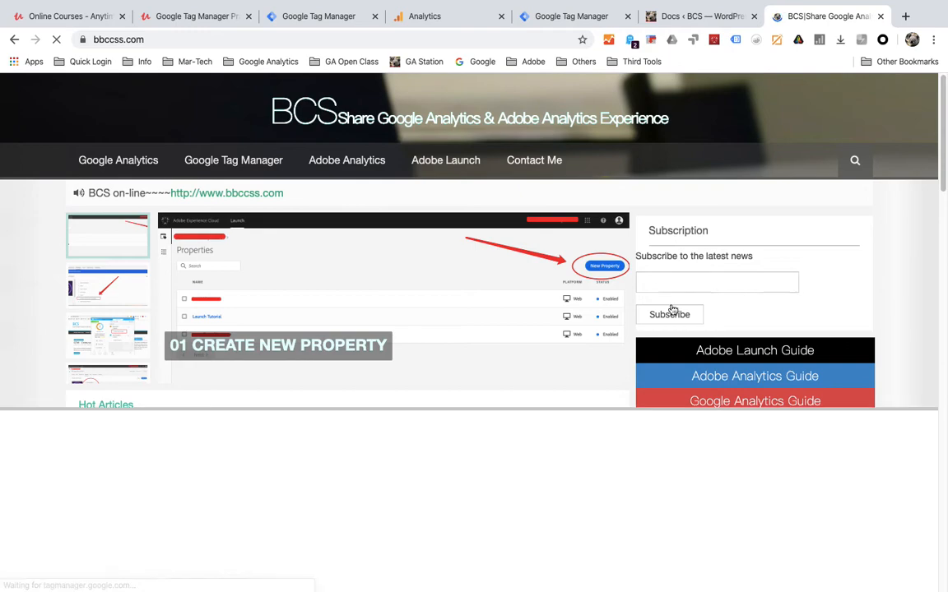
- Inspect the Subscribe button and select its <form> element to read the es_subscription_form es_shortcode_form classes
right_click(672, 309)
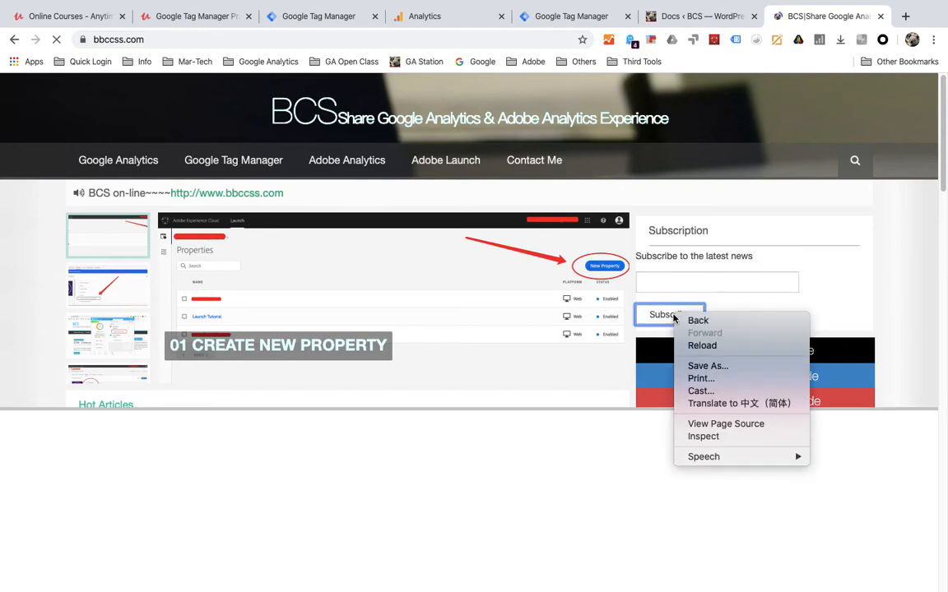
click(718, 287)
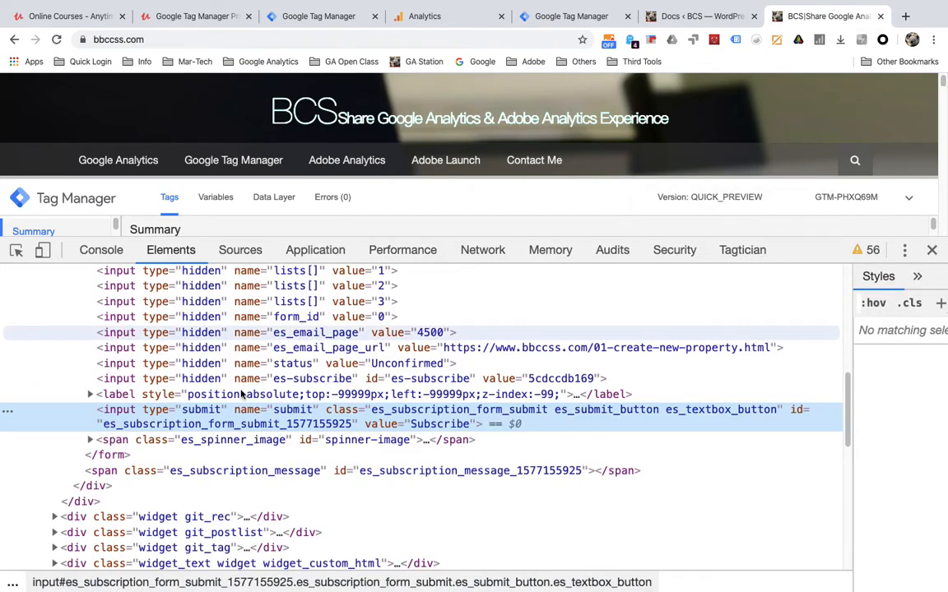
scroll(198, 394, up, 3)
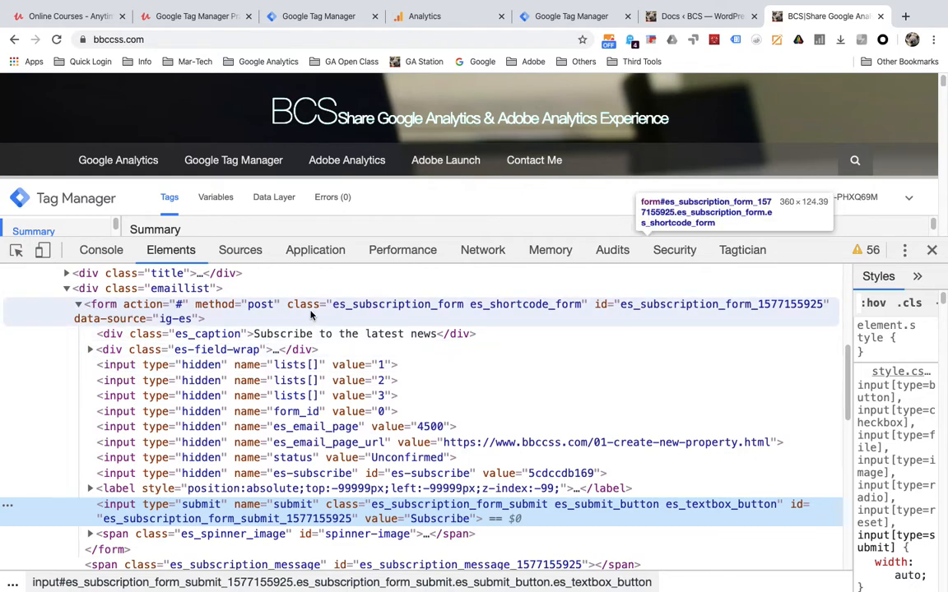
click(616, 310)
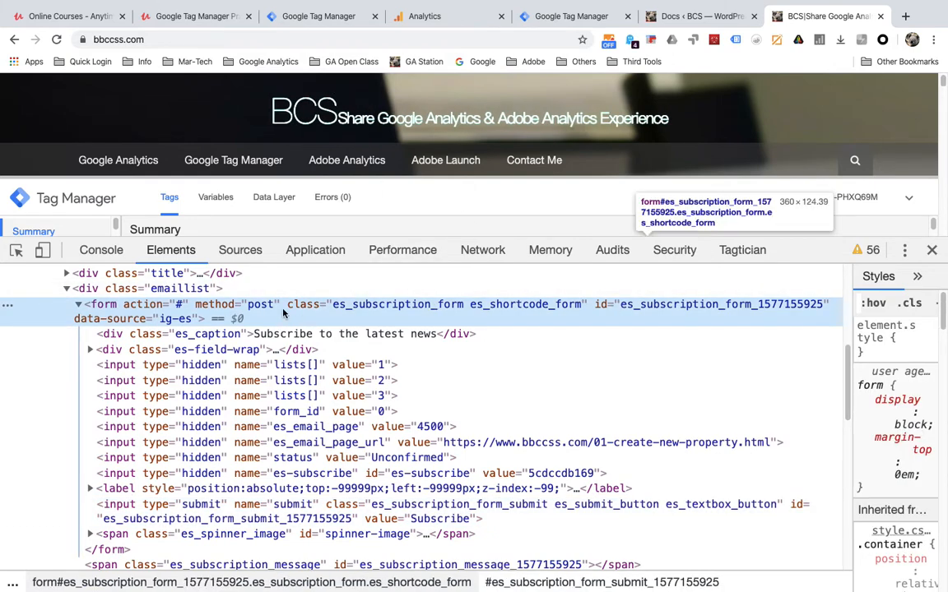
click(283, 16)
click(537, 359)
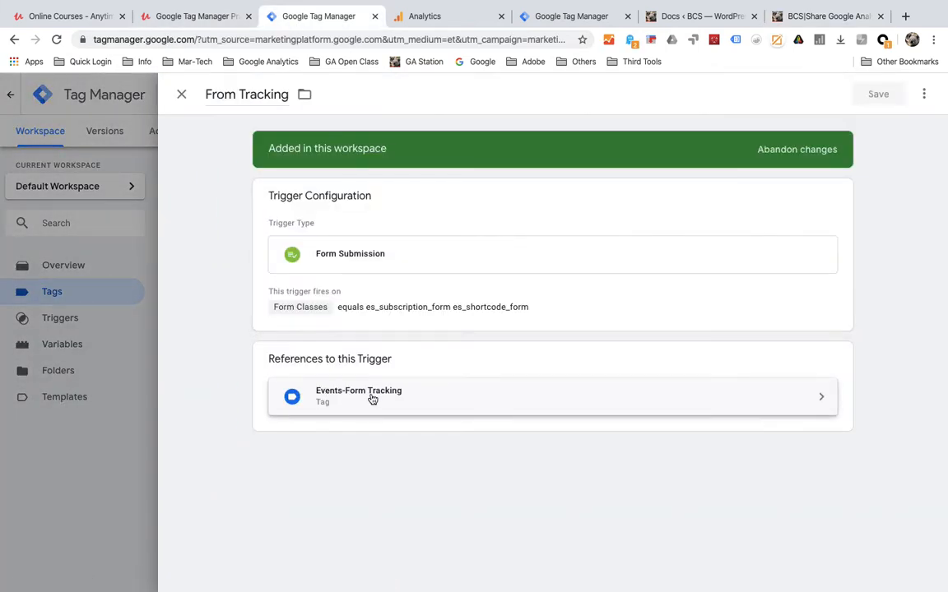
click(292, 281)
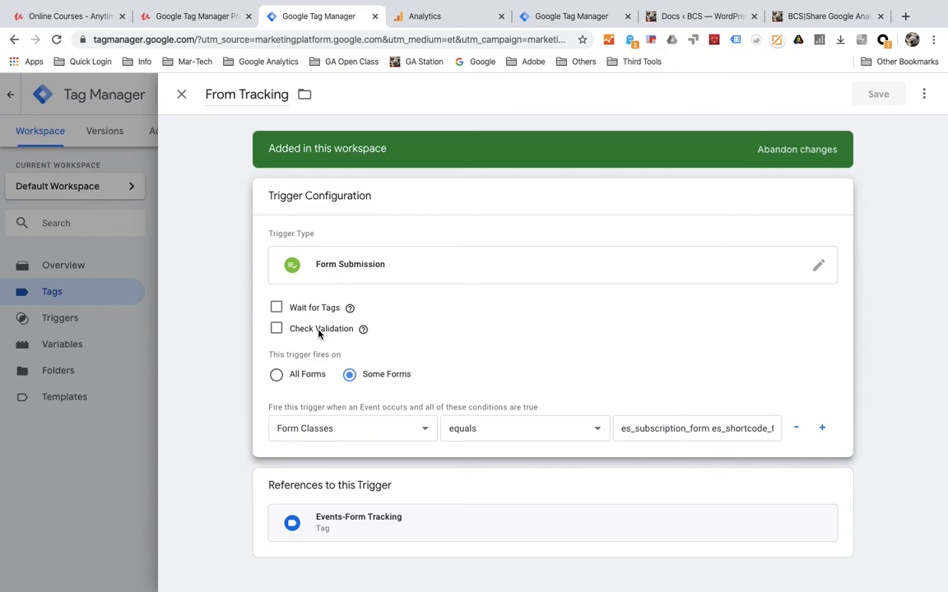
click(179, 93)
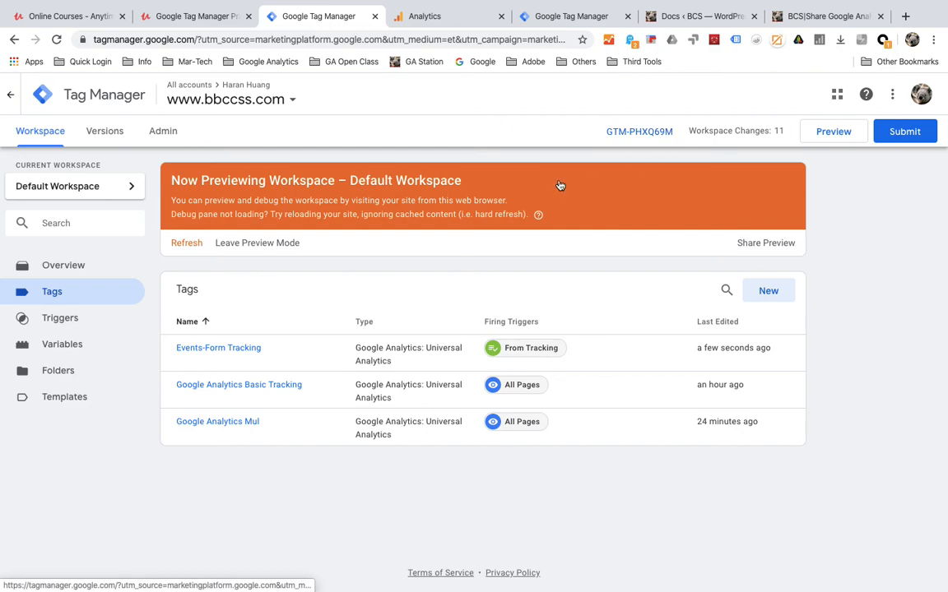
- Leave preview mode and confirm with OK
click(268, 245)
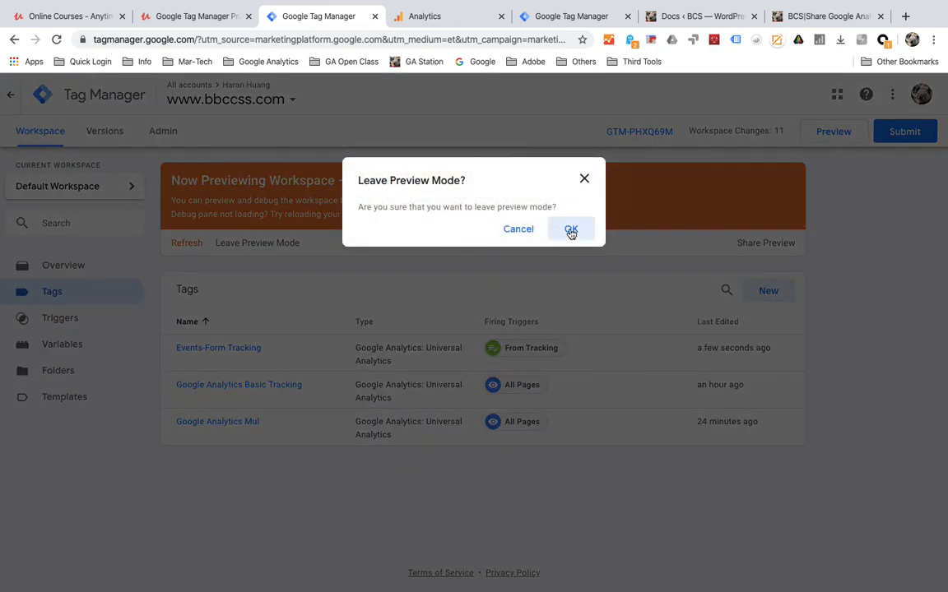
click(569, 230)
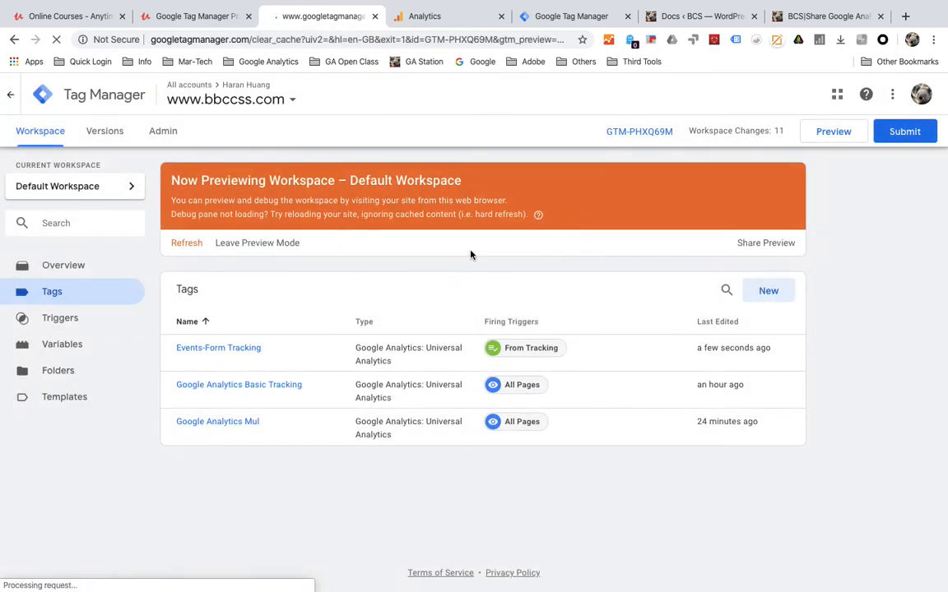